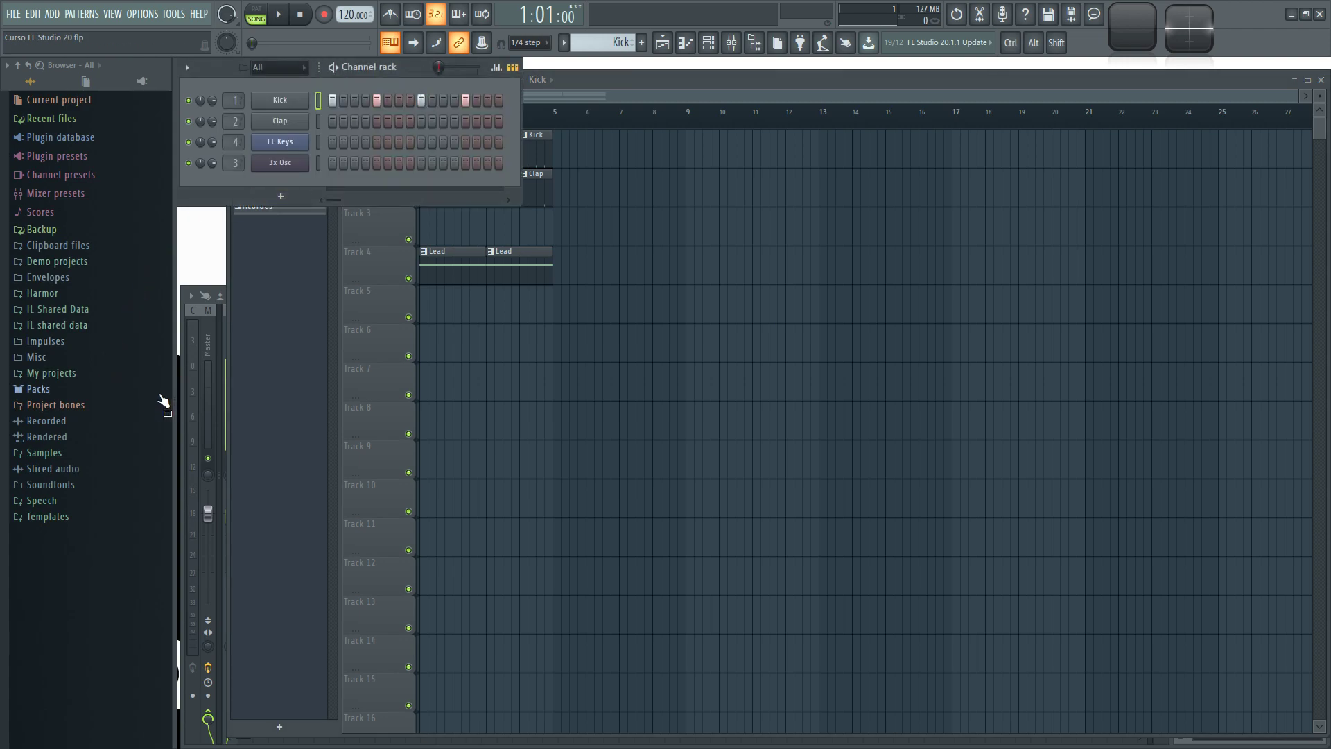
Add the Laurie Webb Move Me sample from the Vocals pack to Track 5 of the playlist
left_click(71, 389)
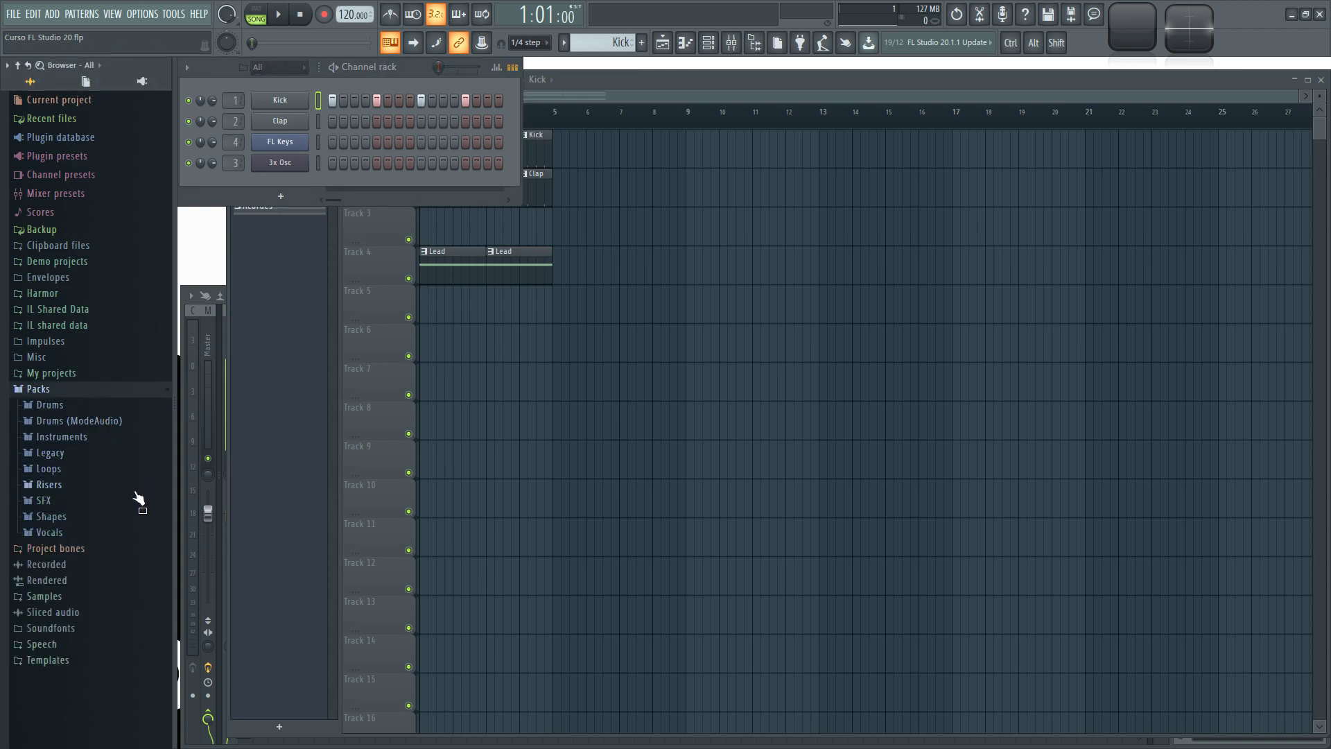
left_click(50, 533)
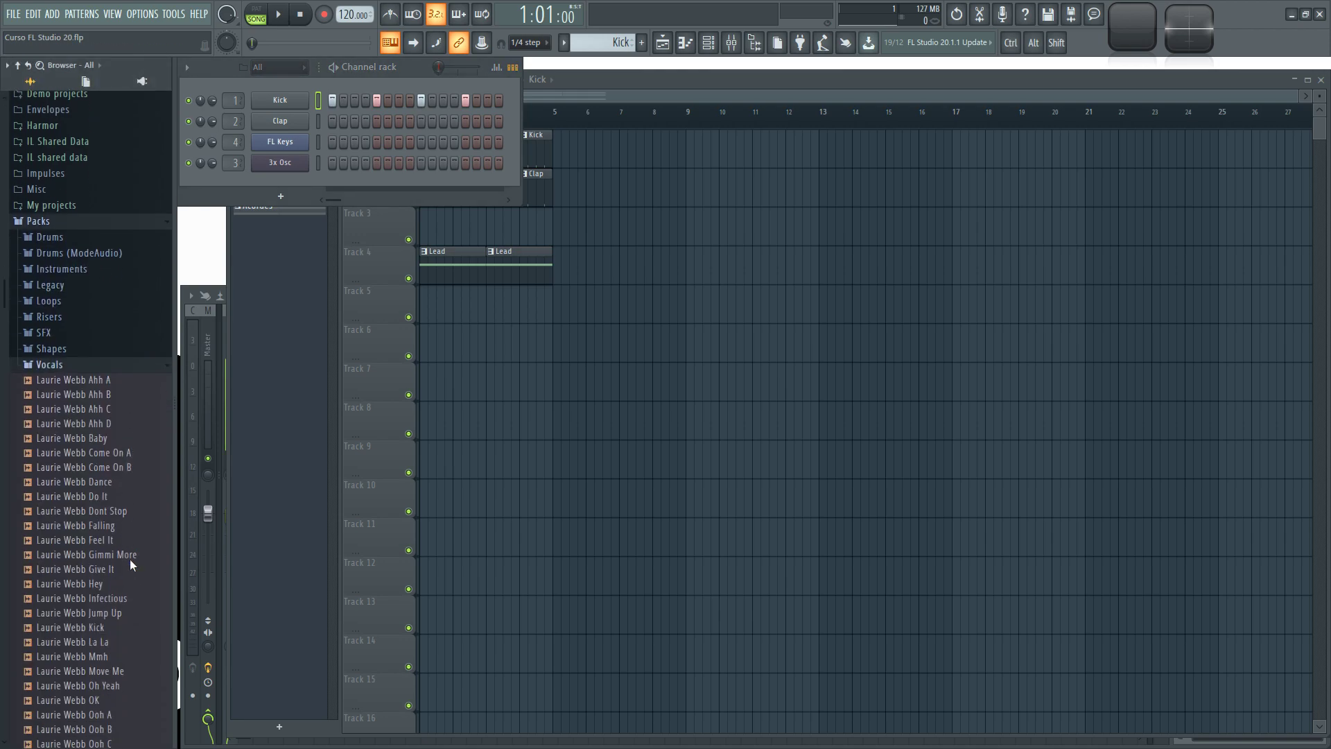
scroll(129, 565, "down", 5)
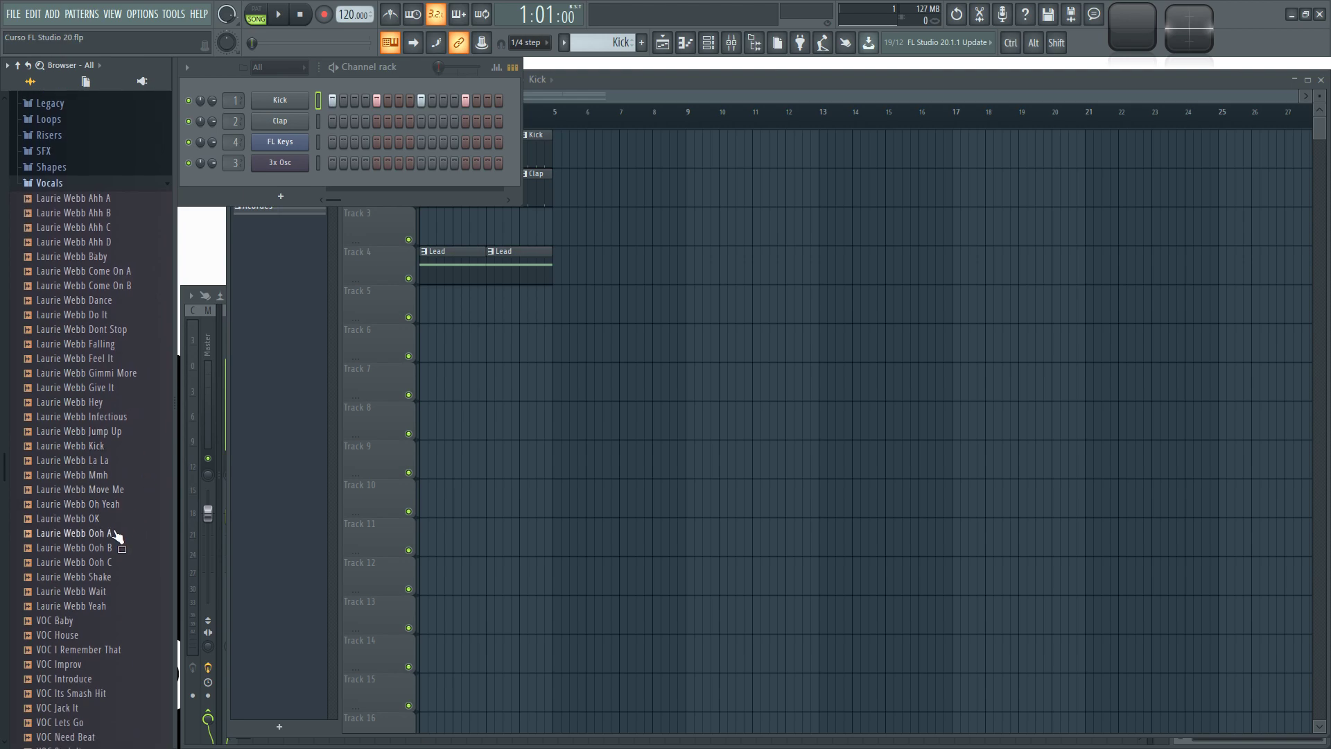
left_click(75, 622)
left_click(93, 491)
left_click_drag(95, 494, 485, 306)
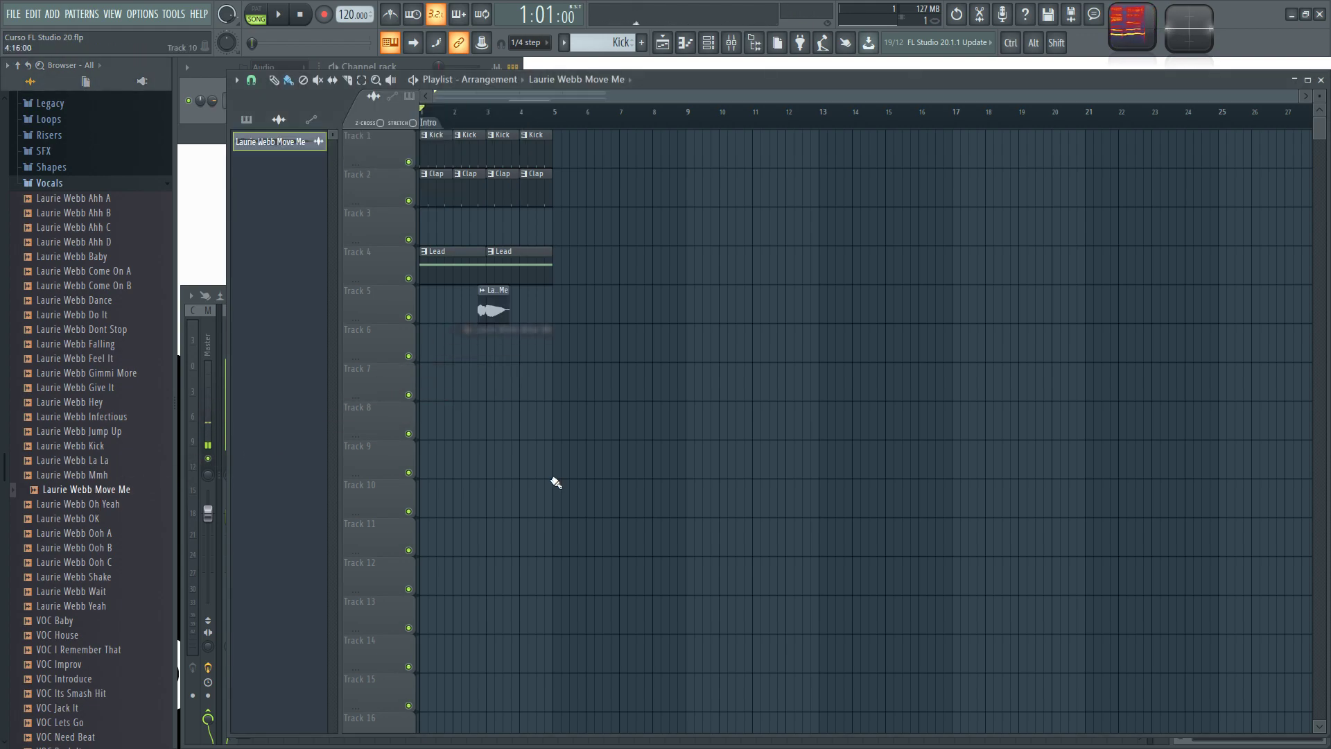
Move the vocal clip to Track 7, starting just before bar 3, and extend its end slightly past bar 4
scroll(460, 317, "up", 5)
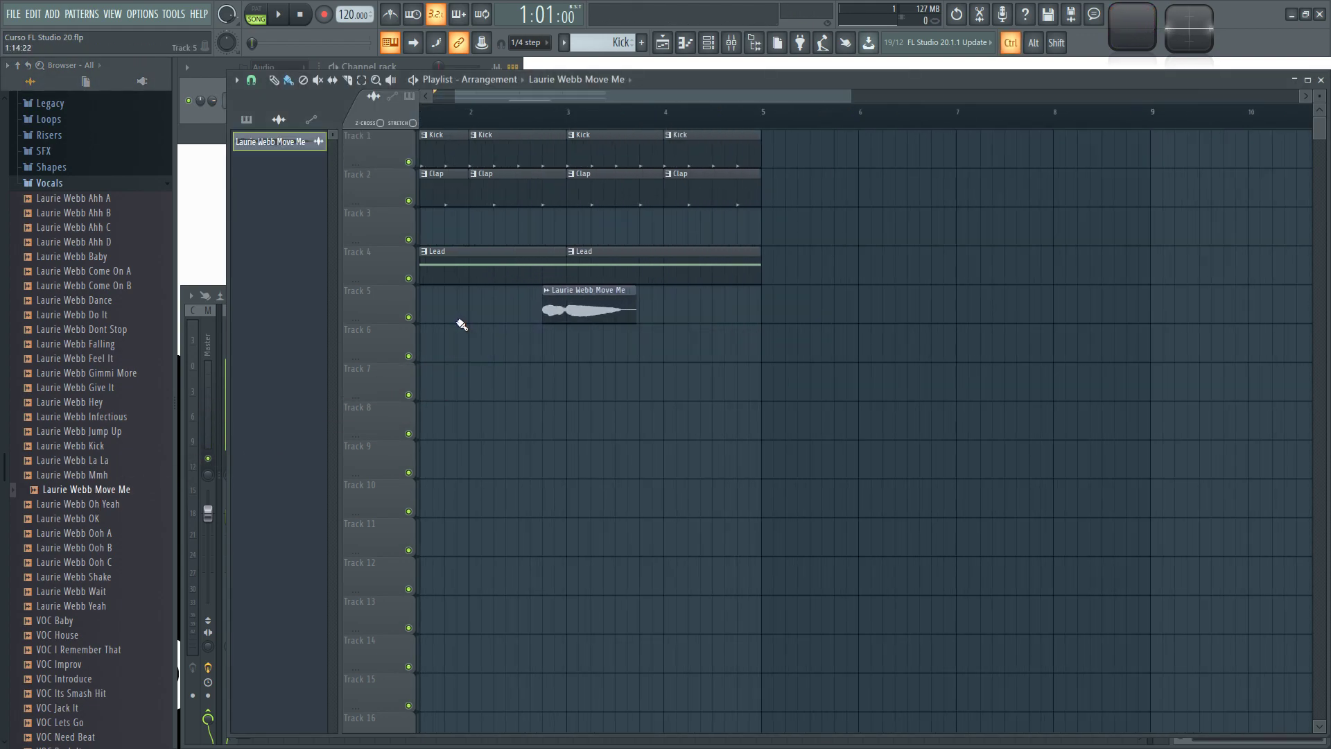
left_click_drag(714, 290, 751, 418)
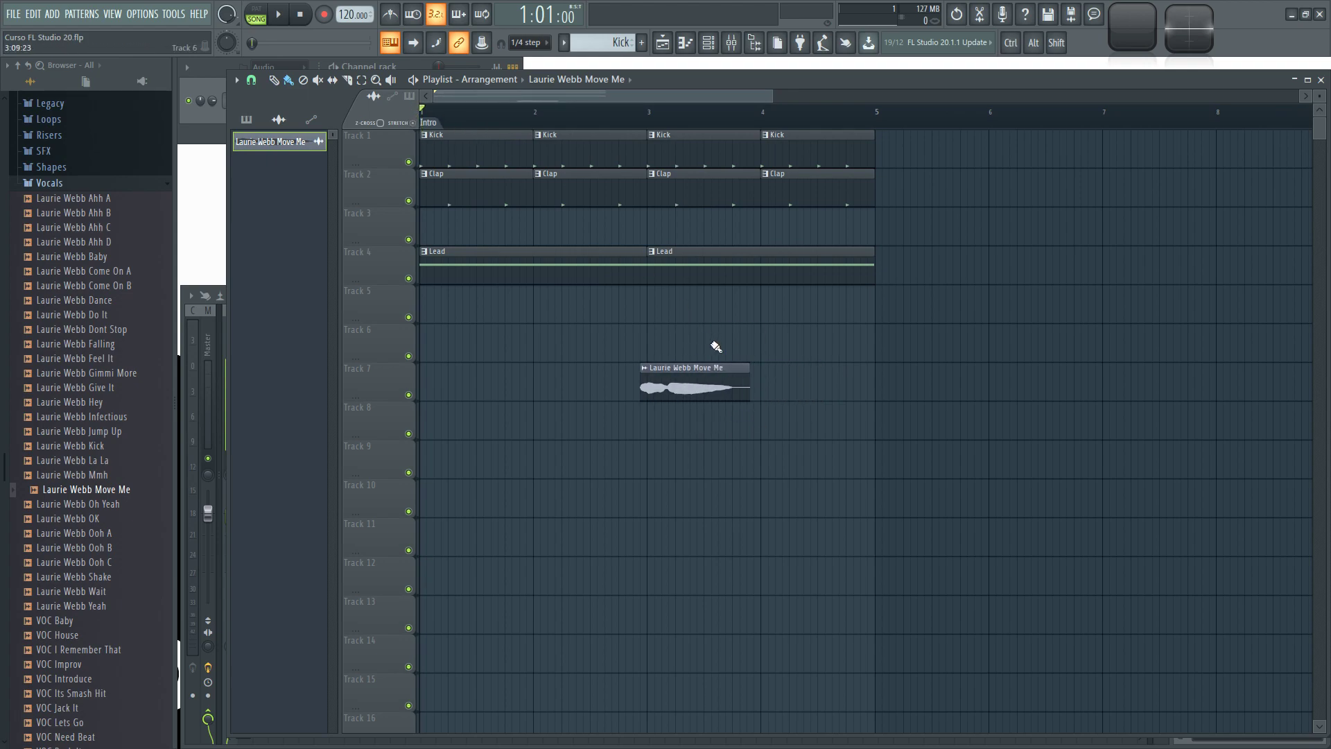
left_click_drag(750, 372, 773, 376)
Open the vocal clip's channel settings, send its sample to Edison for editing, and enlarge the Edison window
double_click(709, 382)
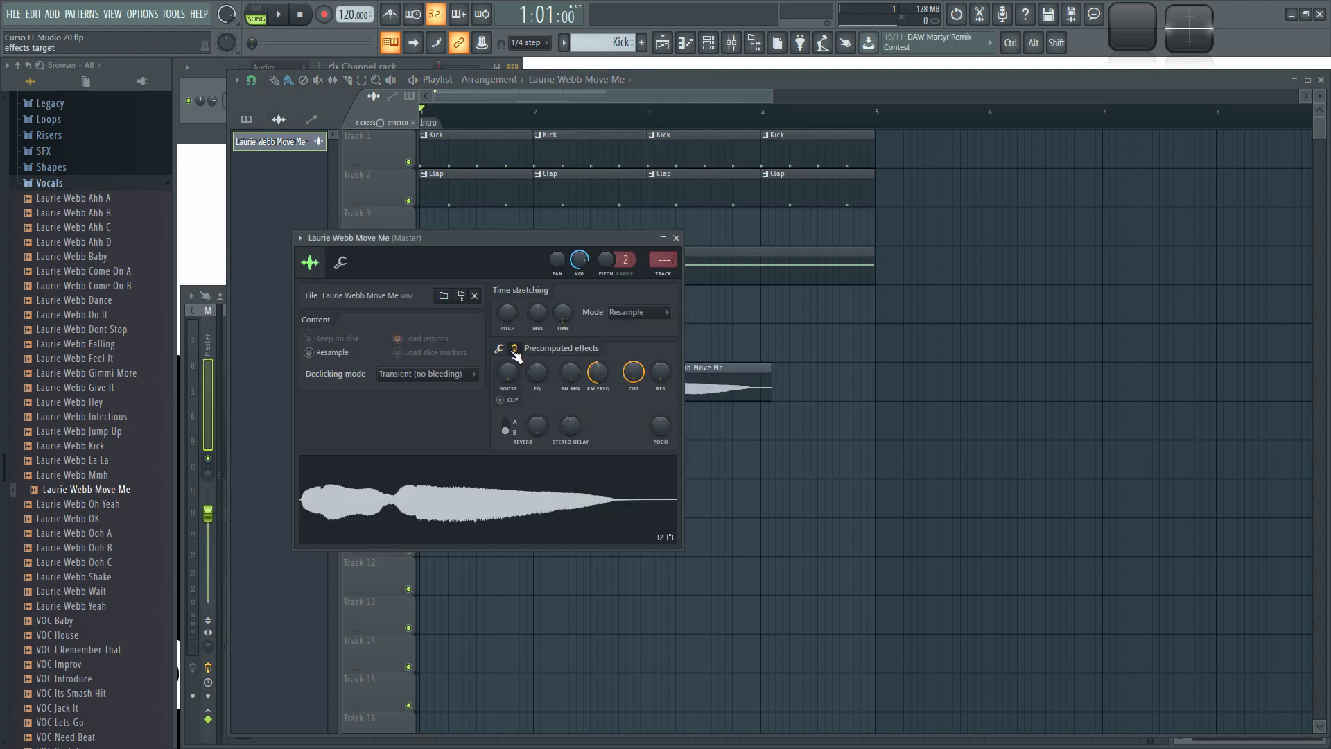
left_click_drag(550, 244, 767, 73)
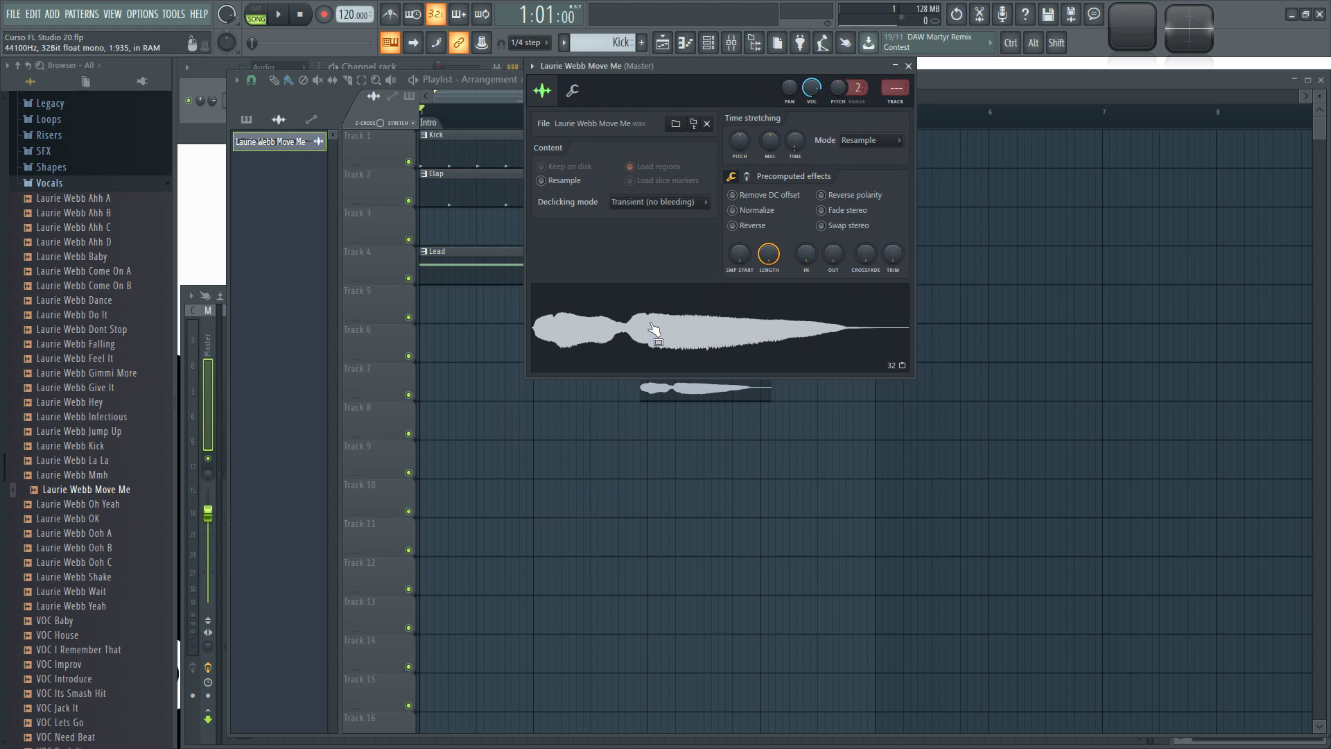
right_click(688, 321)
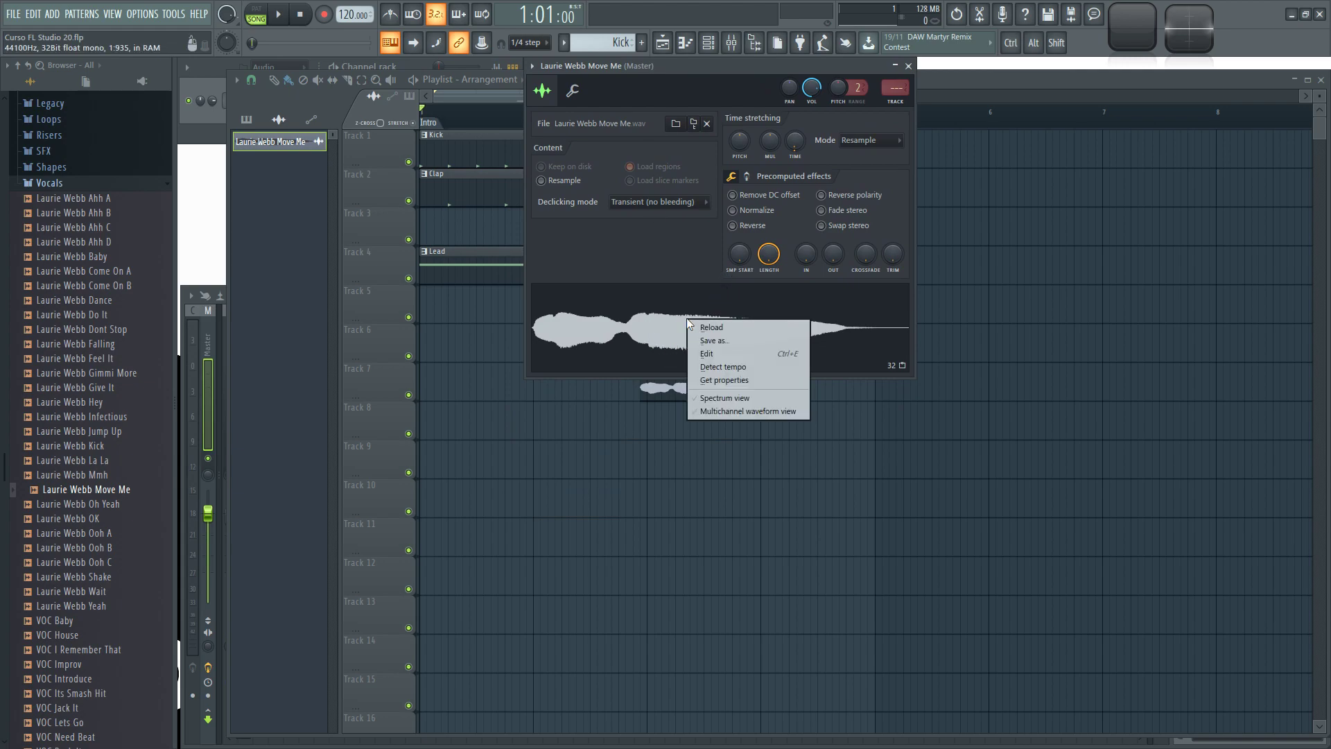
left_click(723, 353)
left_click_drag(440, 182, 517, 150)
left_click_drag(814, 486, 999, 592)
left_click_drag(371, 134, 403, 136)
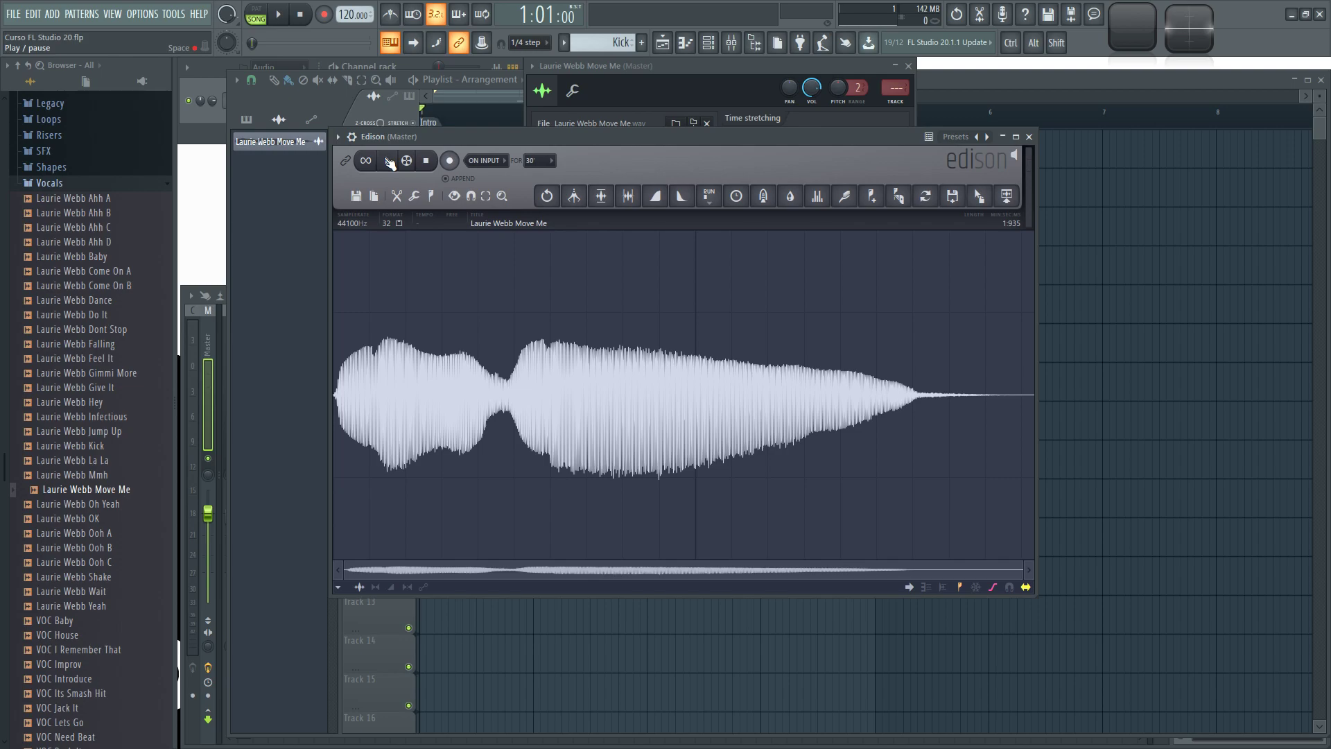
Play back the vocal sample in Edison, stop it and close the editor
left_click(393, 162)
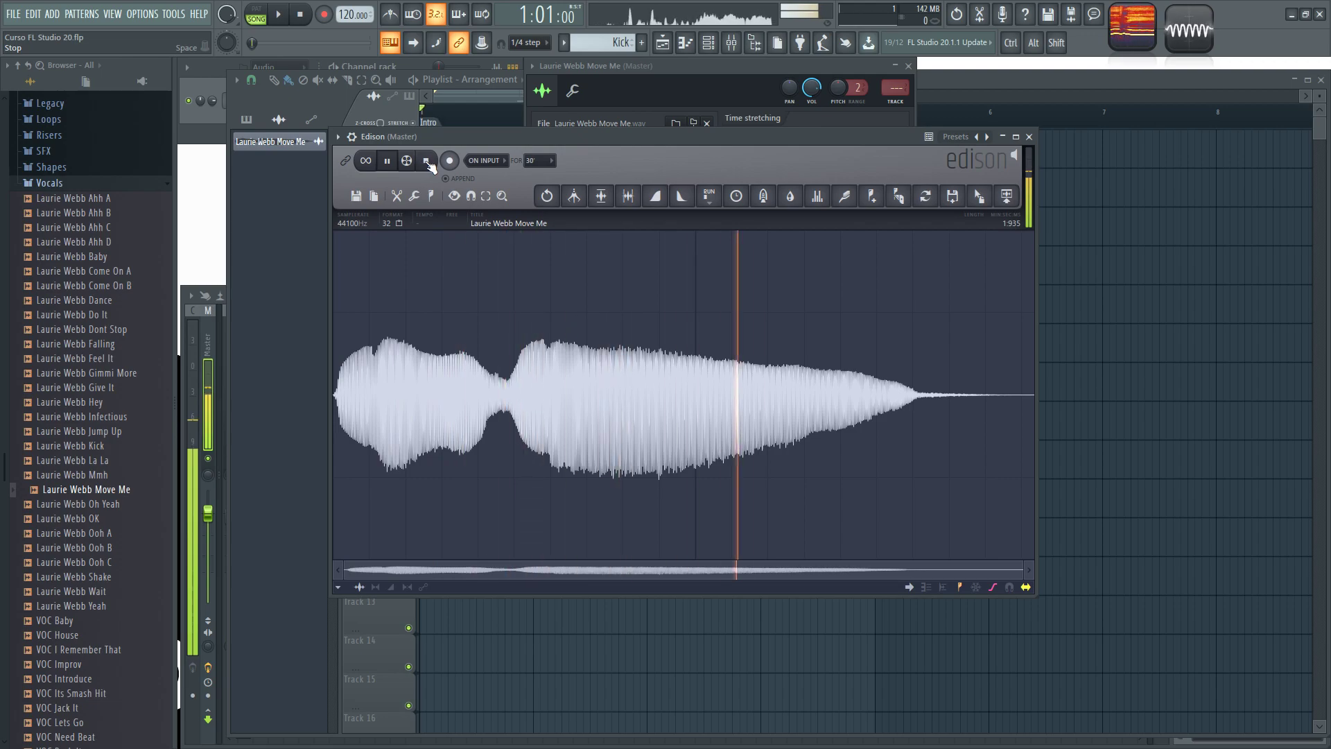
left_click(428, 161)
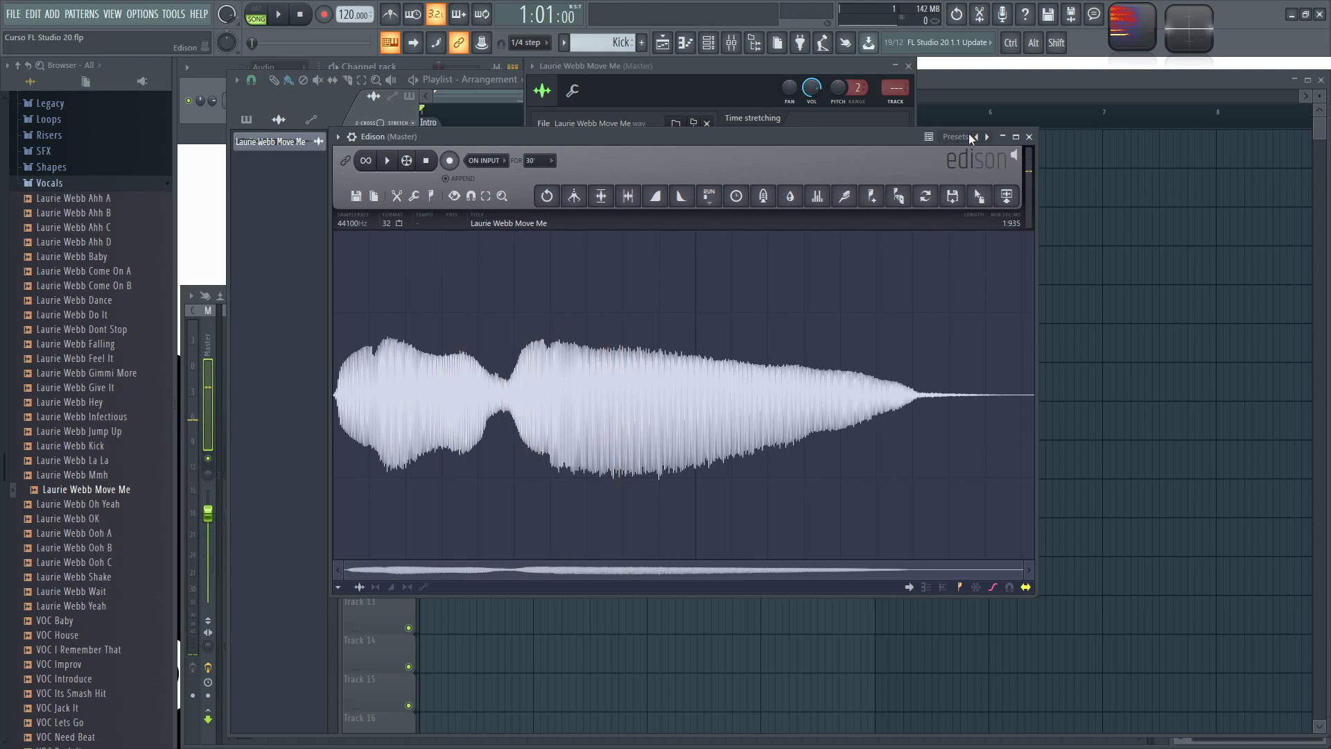
left_click(1029, 136)
Load Edison into effect slot 1 of mixer track Insert 10 and close its window
key("F9")
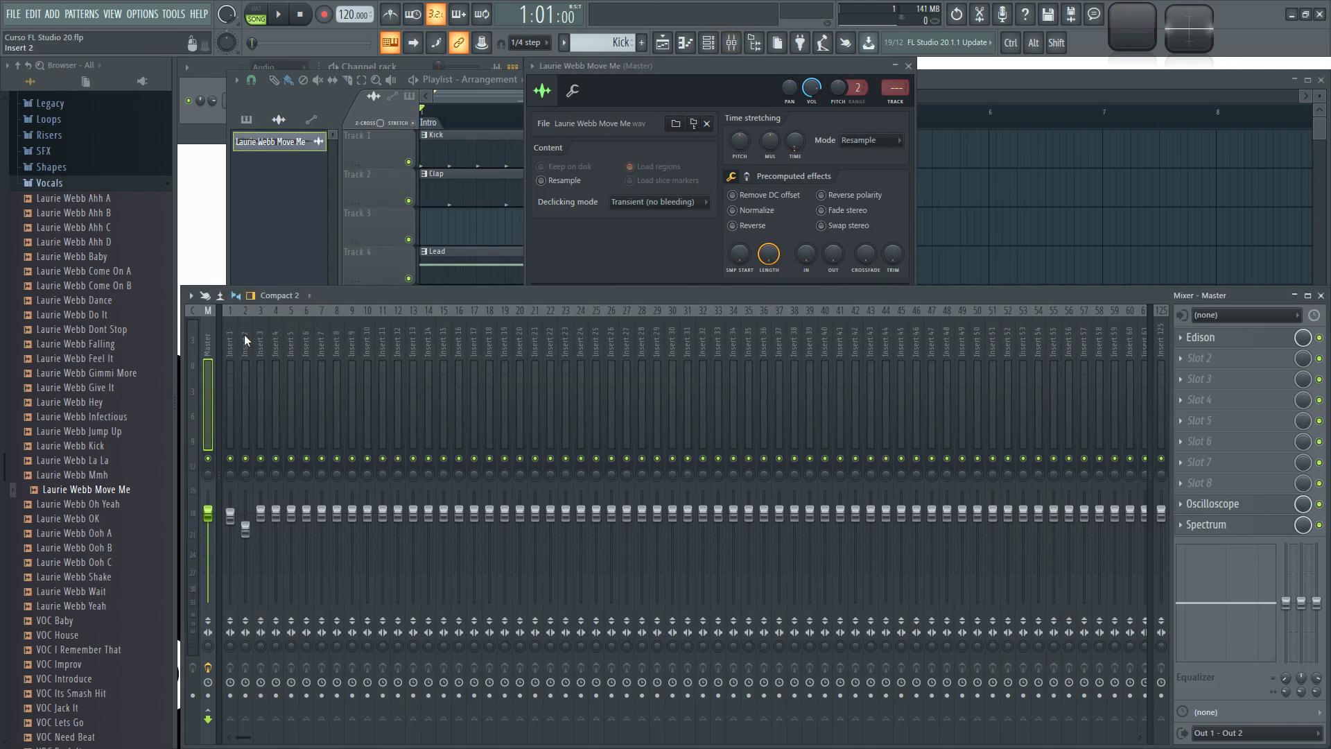
left_click(369, 337)
left_click_drag(377, 332, 222, 335)
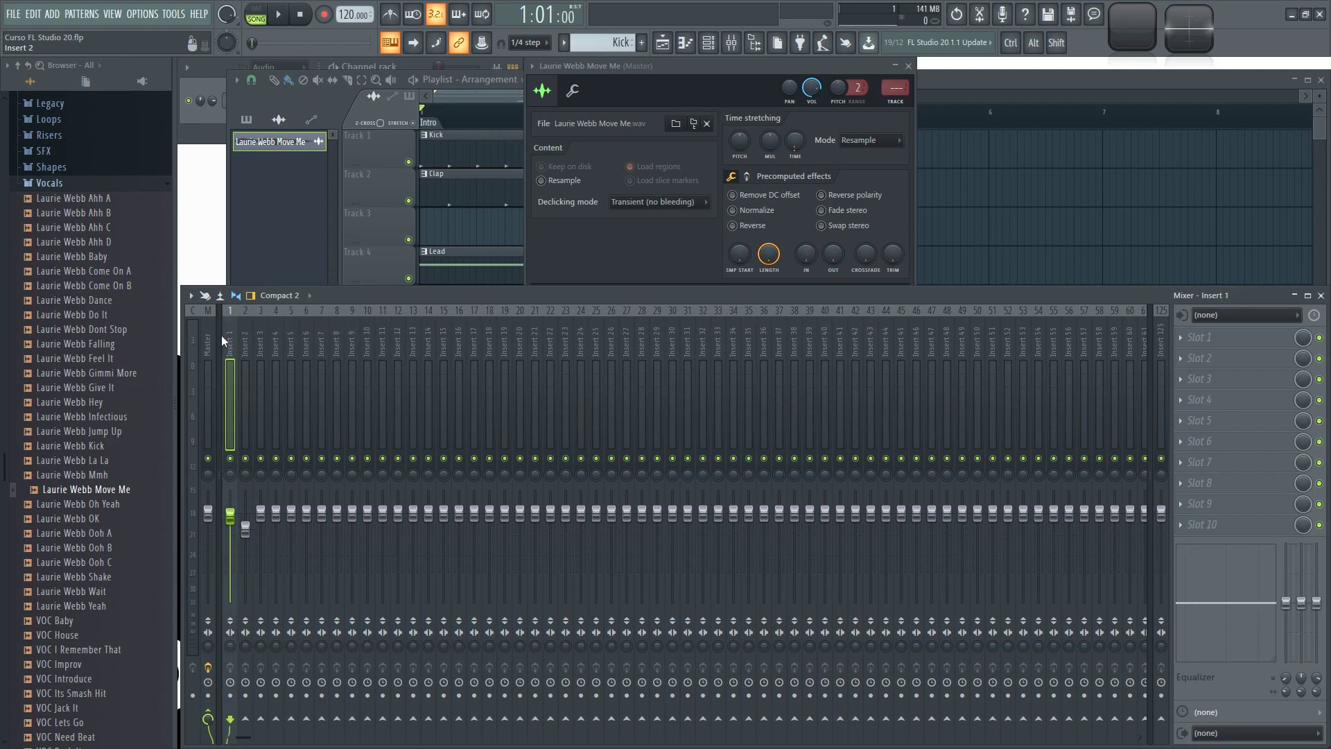
left_click(367, 337)
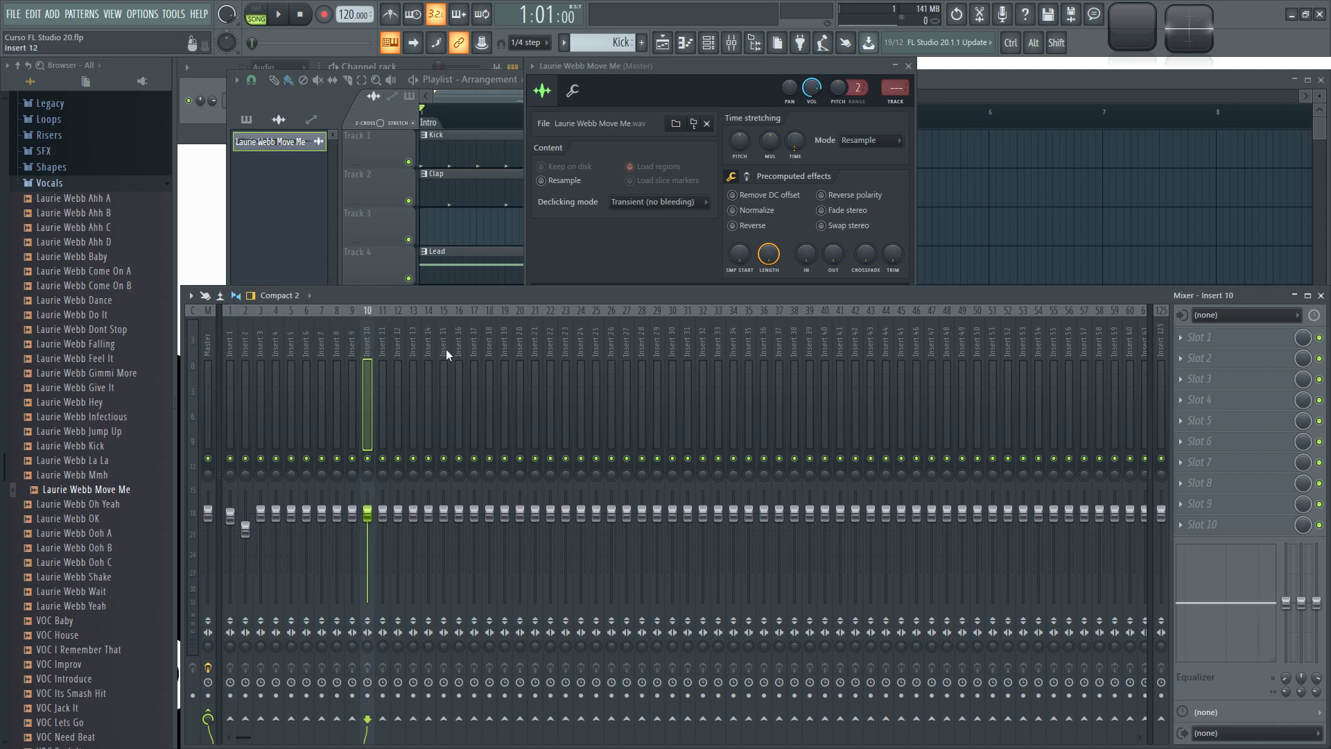
left_click(1180, 336)
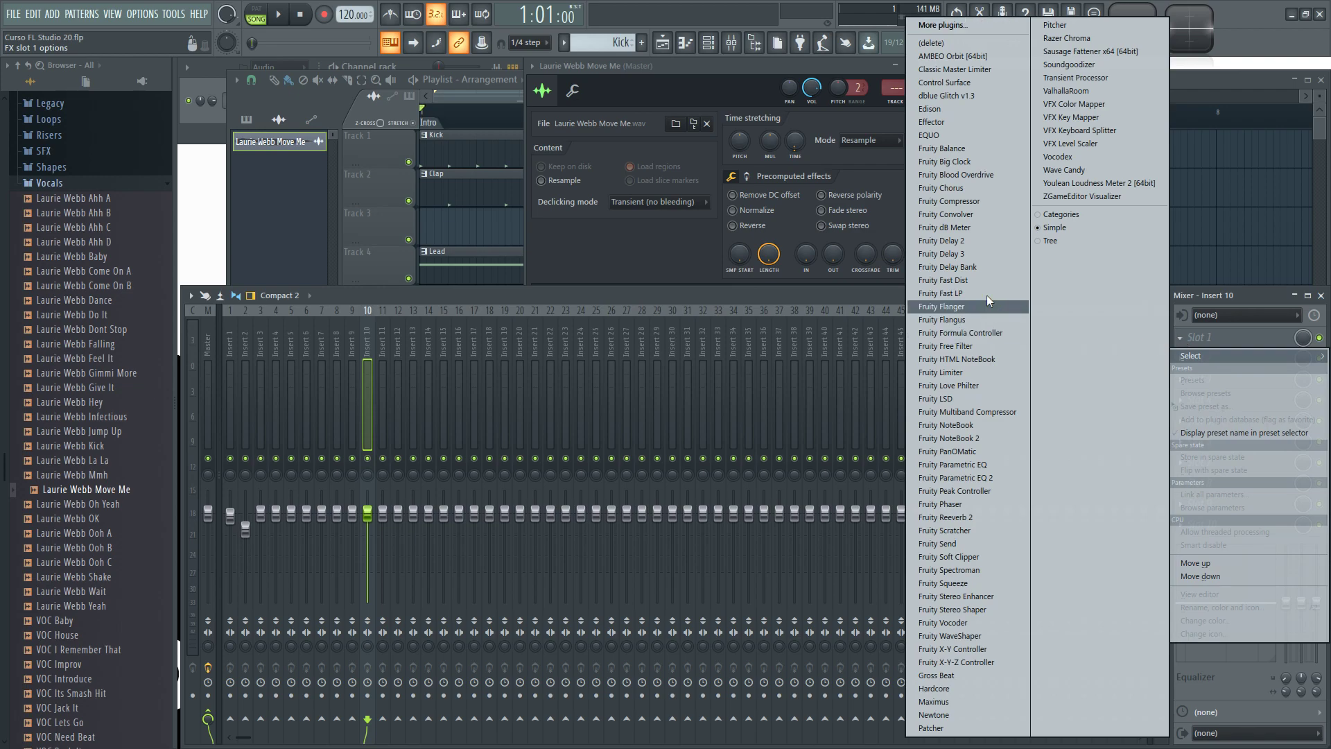
left_click(933, 109)
left_click_drag(651, 240, 725, 239)
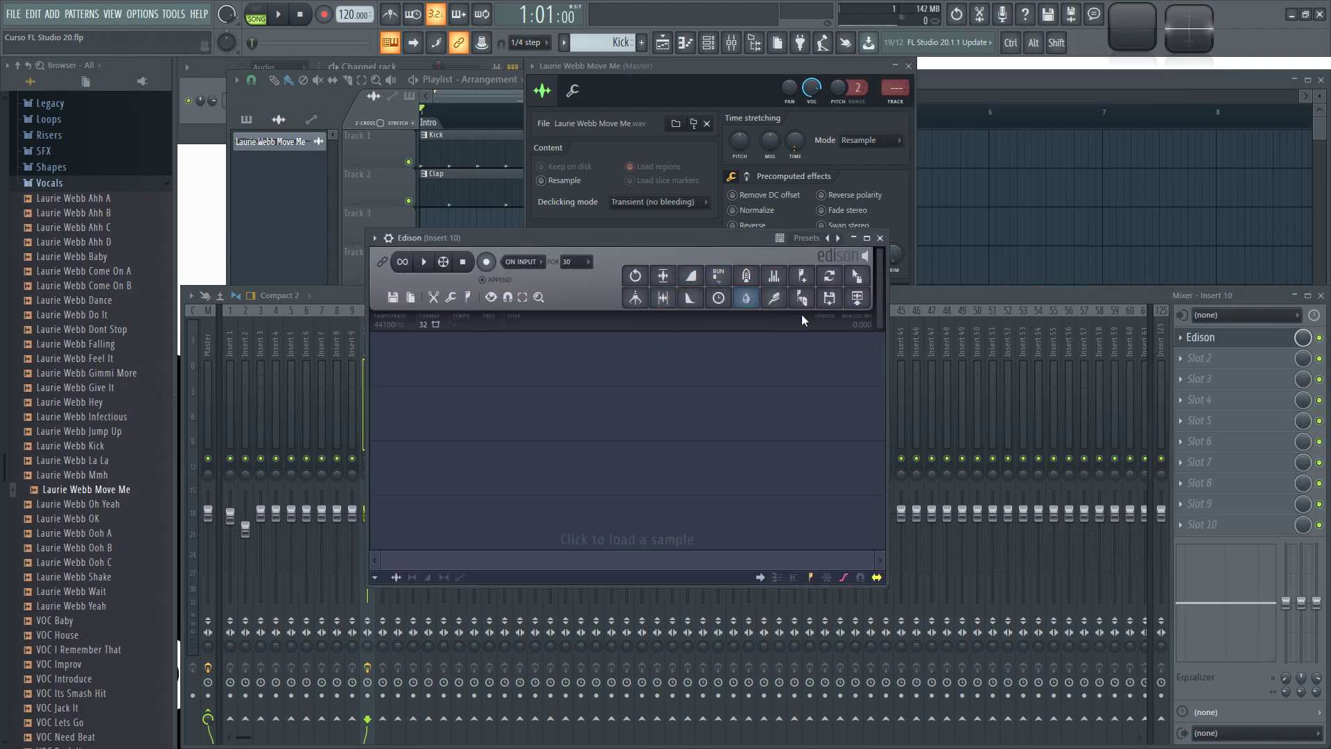
left_click(881, 238)
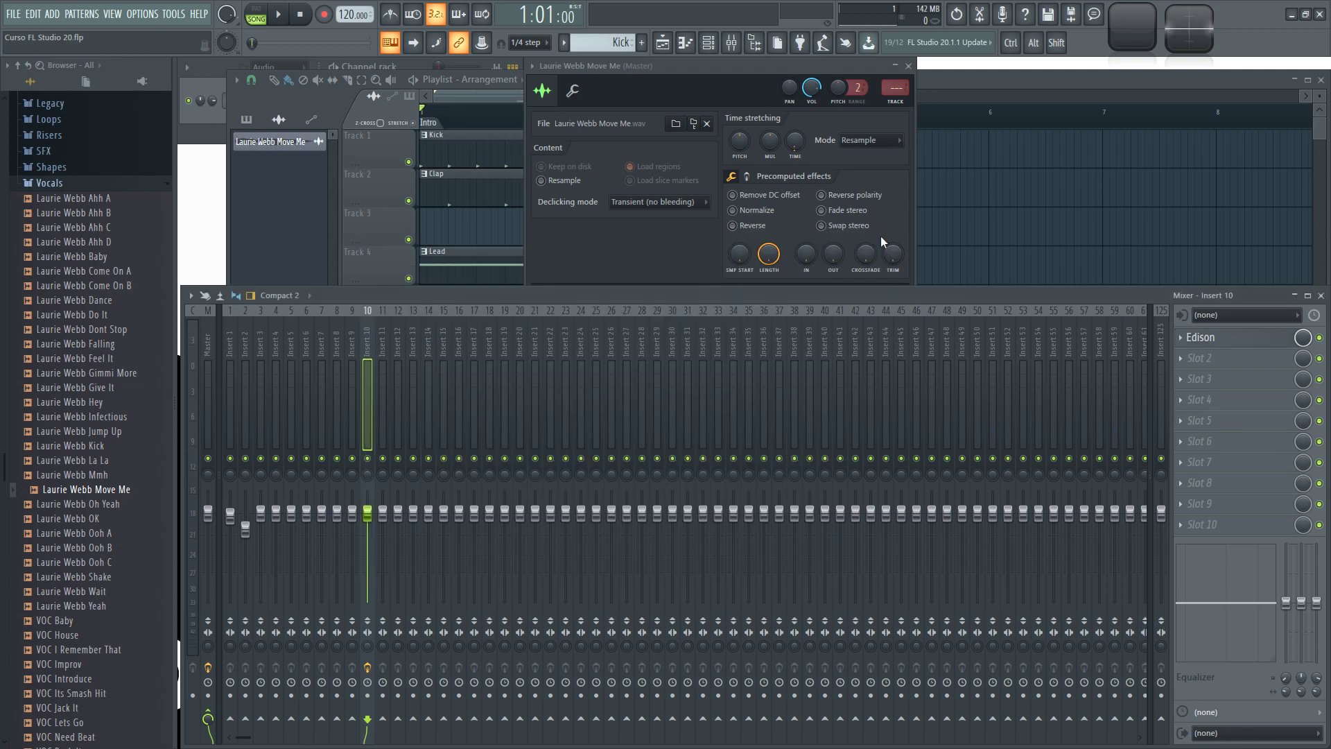
Reopen the Edison instance on the Master mixer track and play back the loaded vocal sample
left_click(210, 339)
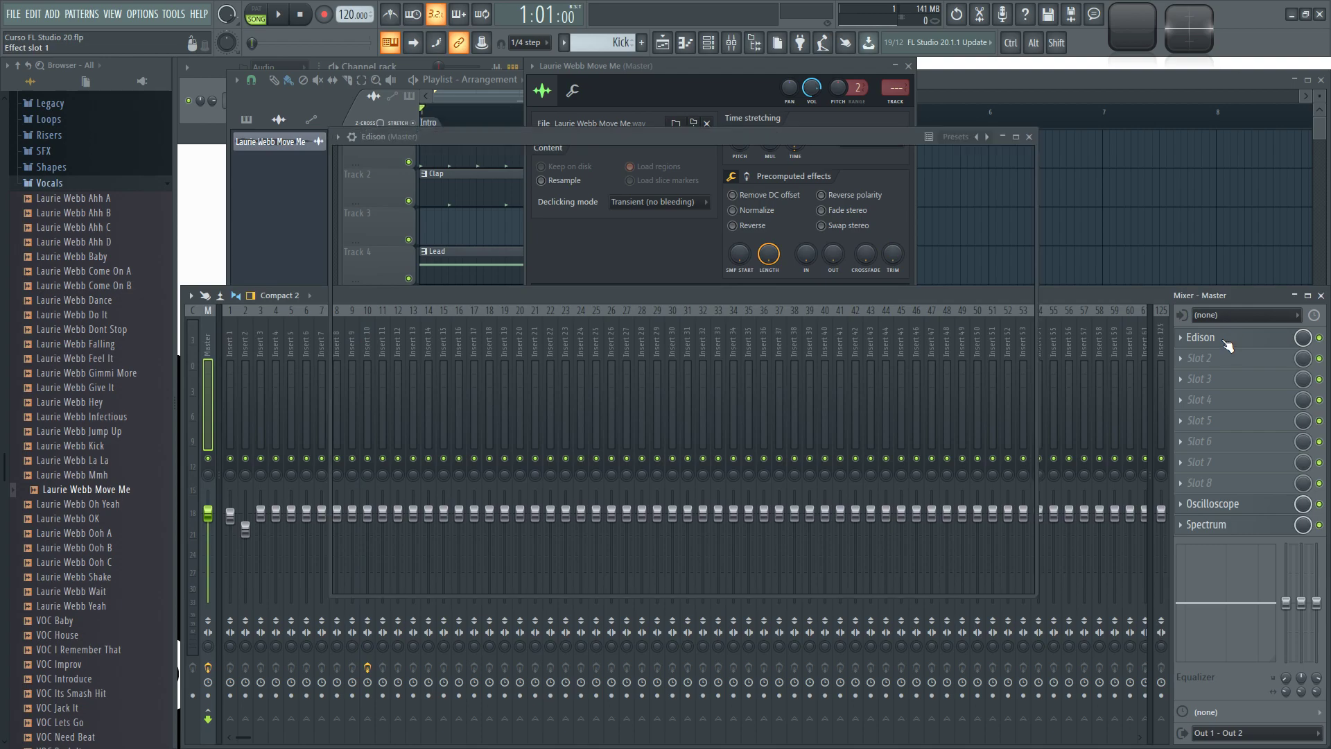
left_click(1227, 345)
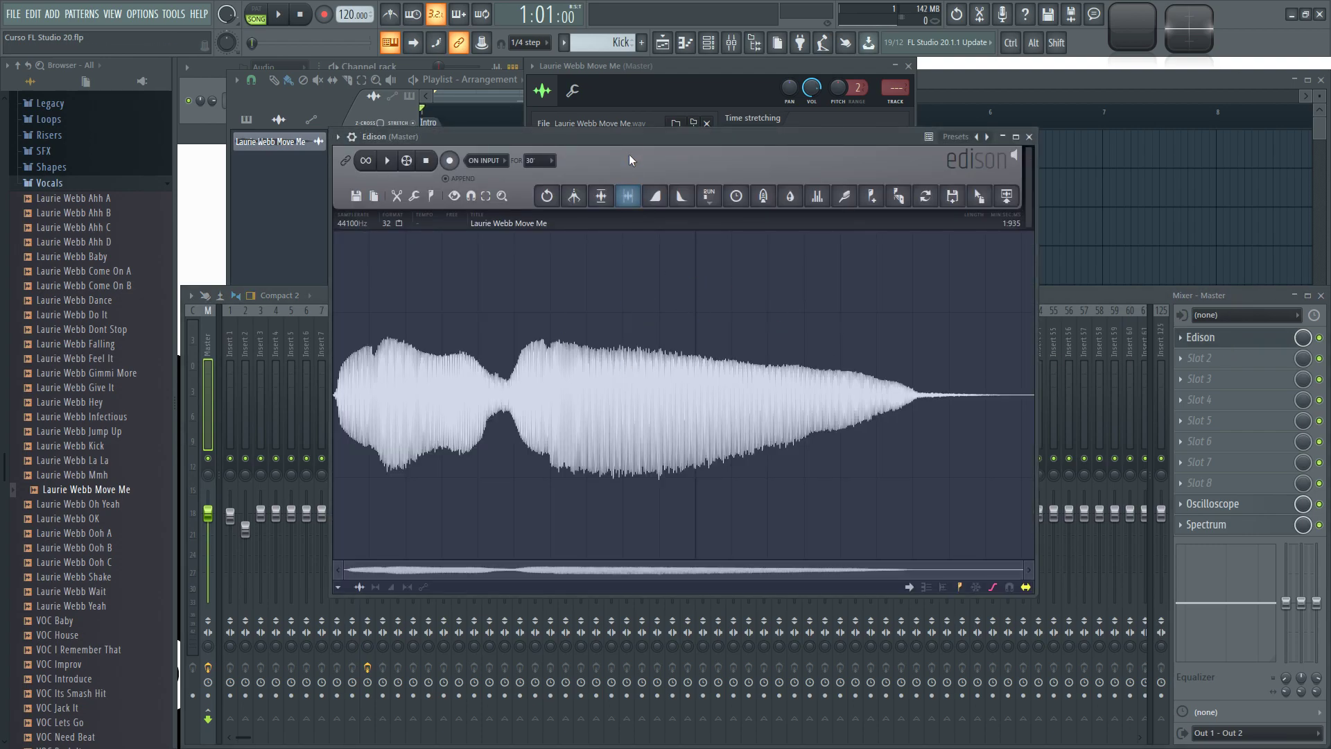
left_click_drag(645, 136, 660, 154)
left_click(402, 178)
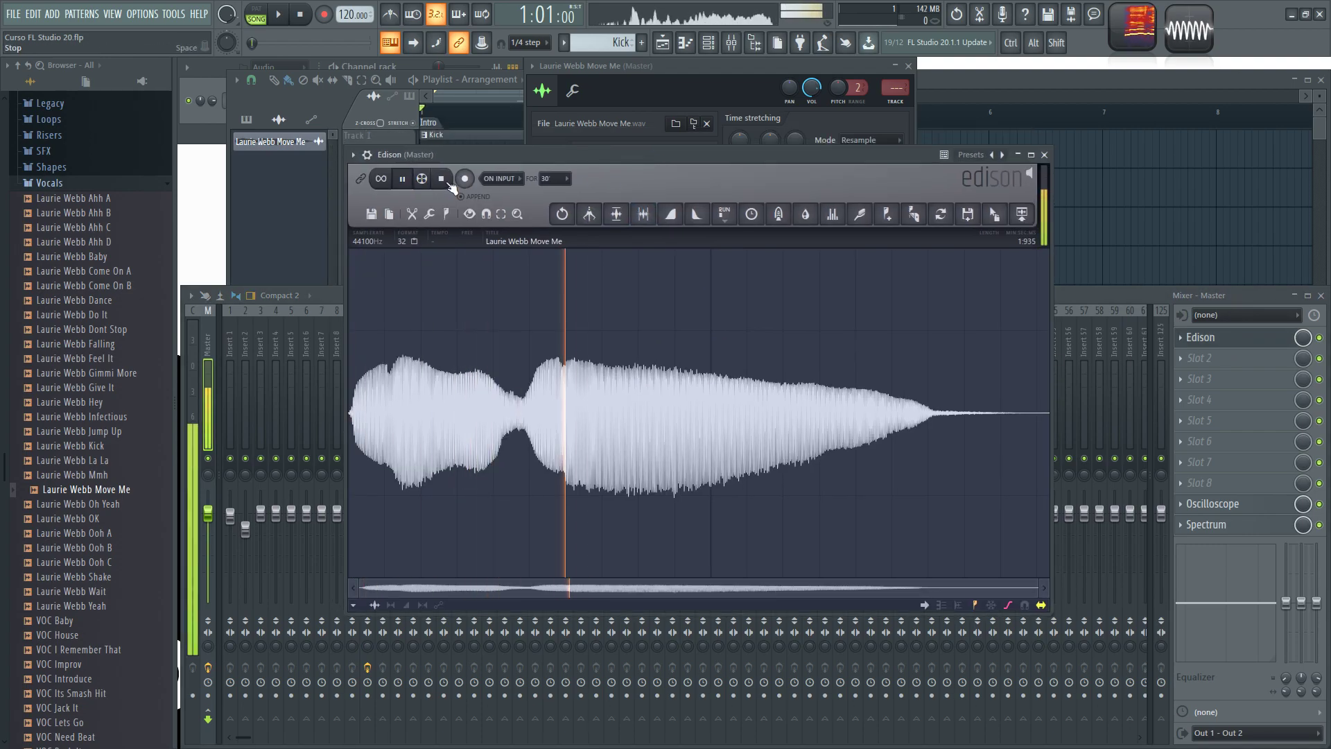
left_click_drag(532, 161, 534, 157)
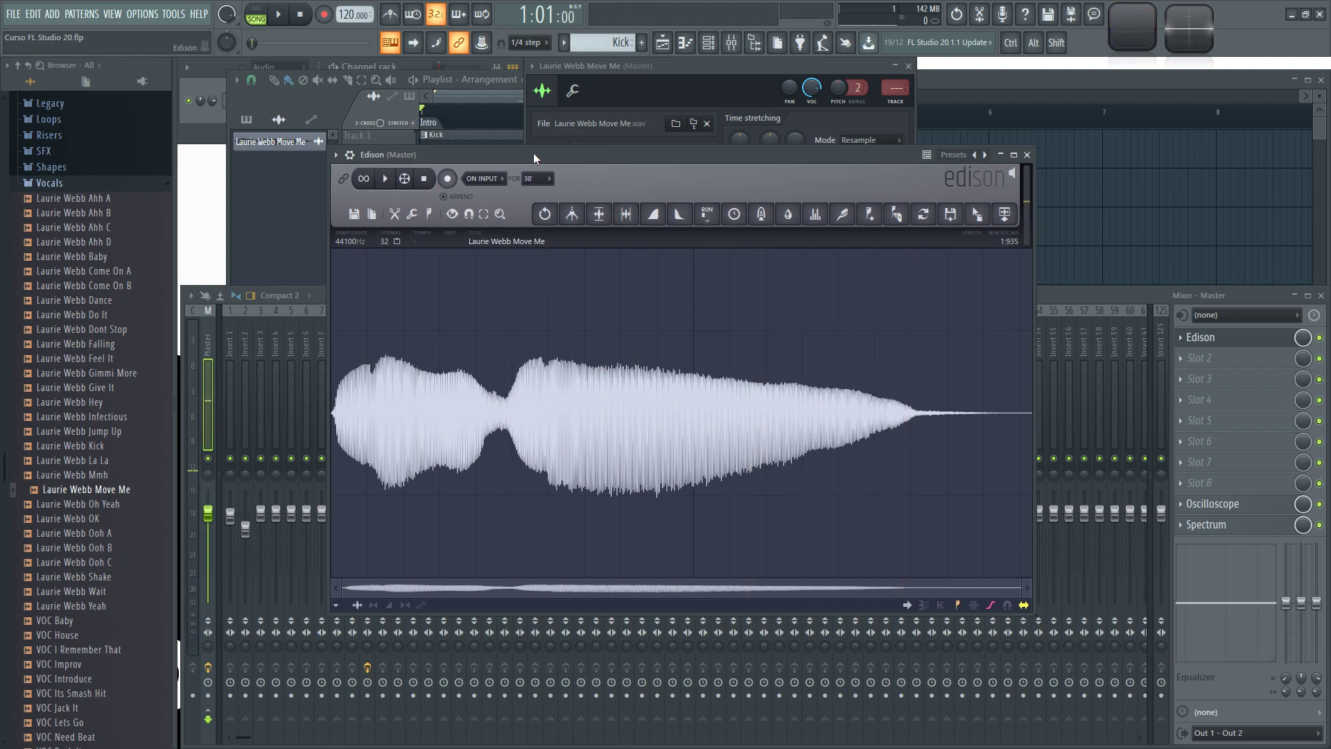
Reposition and enlarge the Edison window, and collapse the Vocals and Packs folders in the browser
left_click_drag(534, 154, 511, 131)
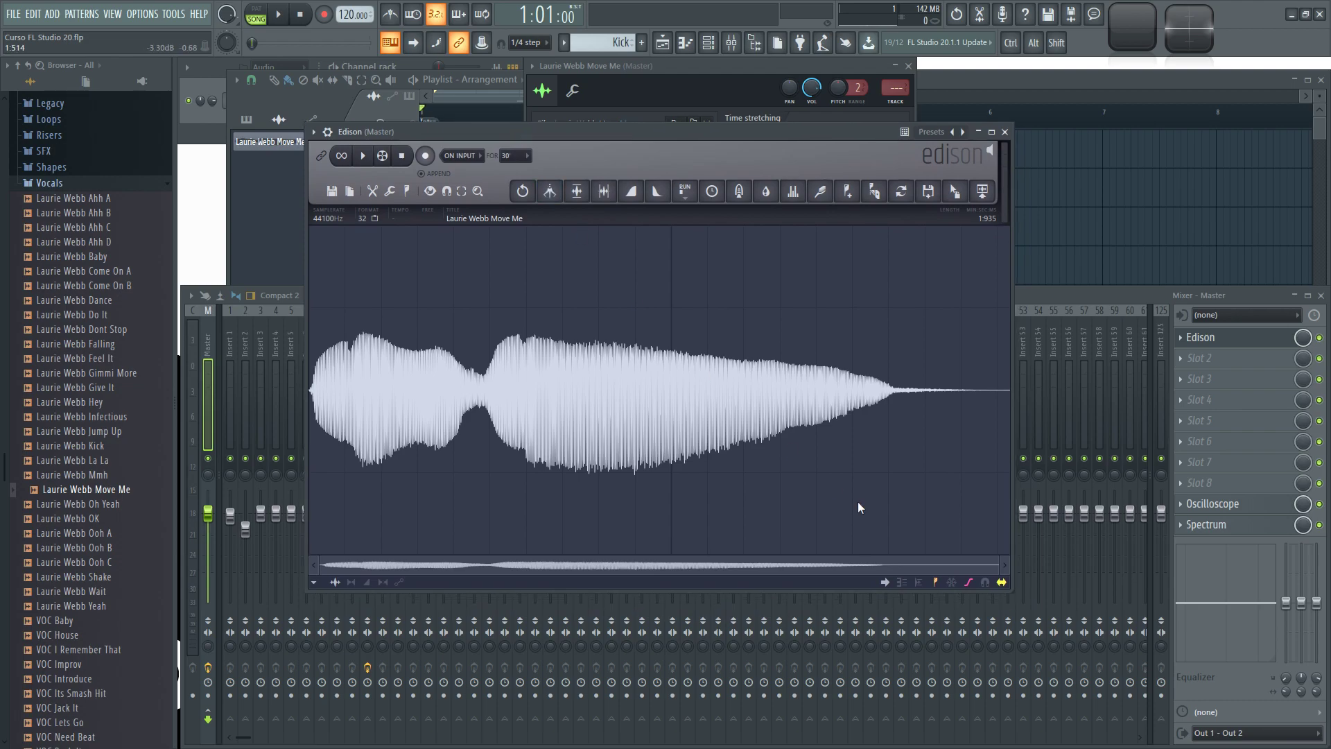
left_click_drag(1011, 588, 1063, 604)
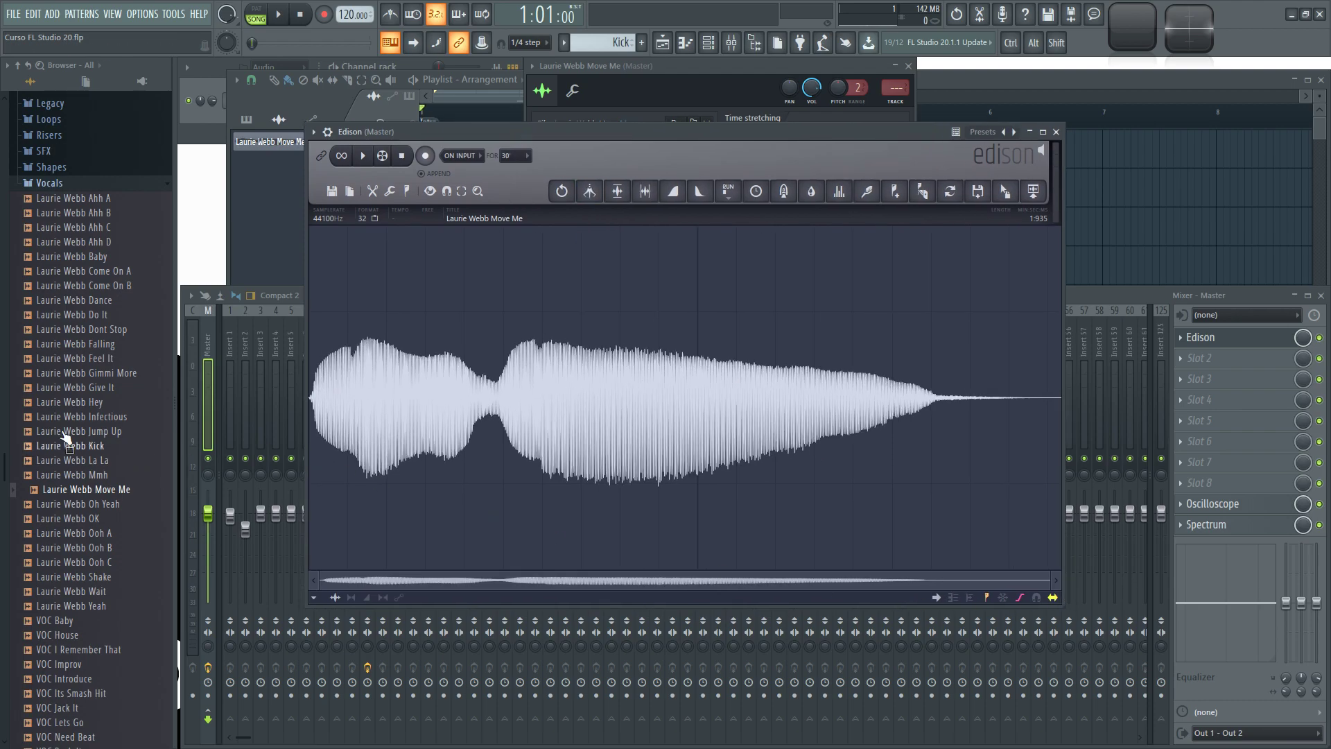
left_click(54, 183)
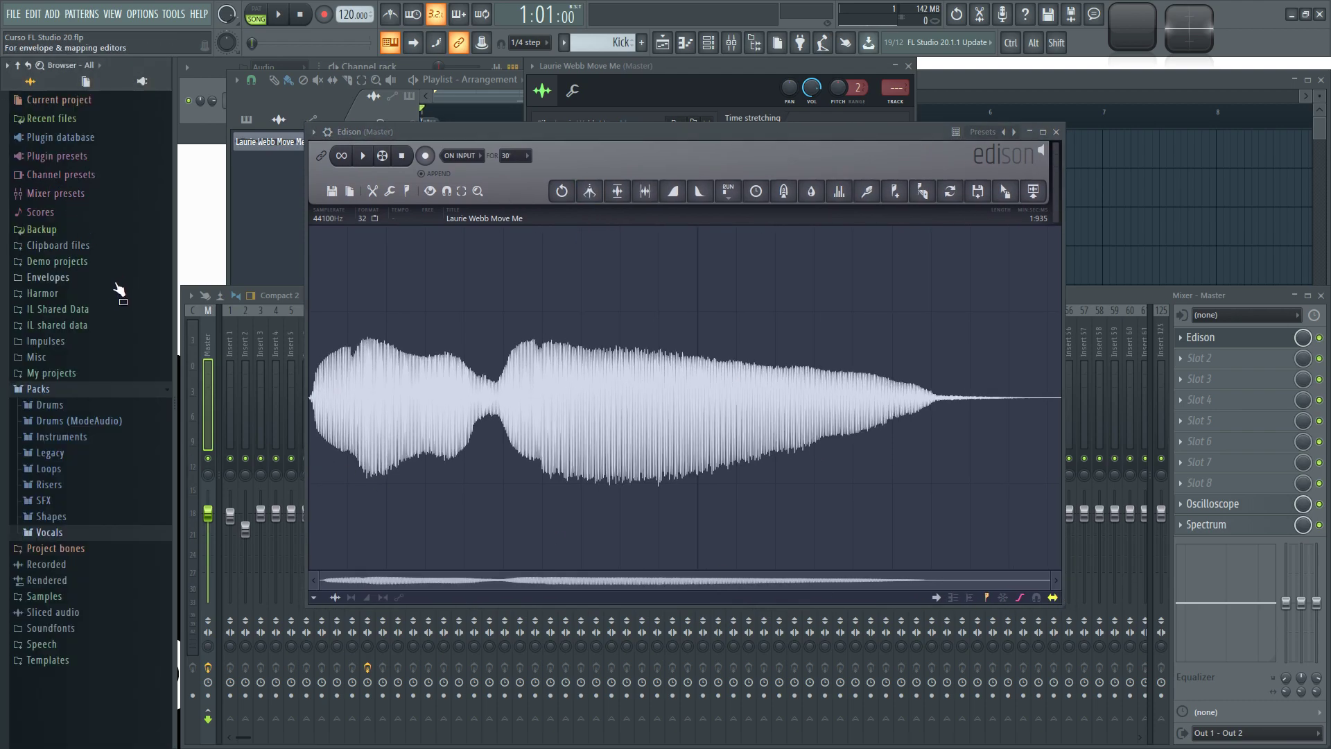
left_click_drag(535, 133, 521, 141)
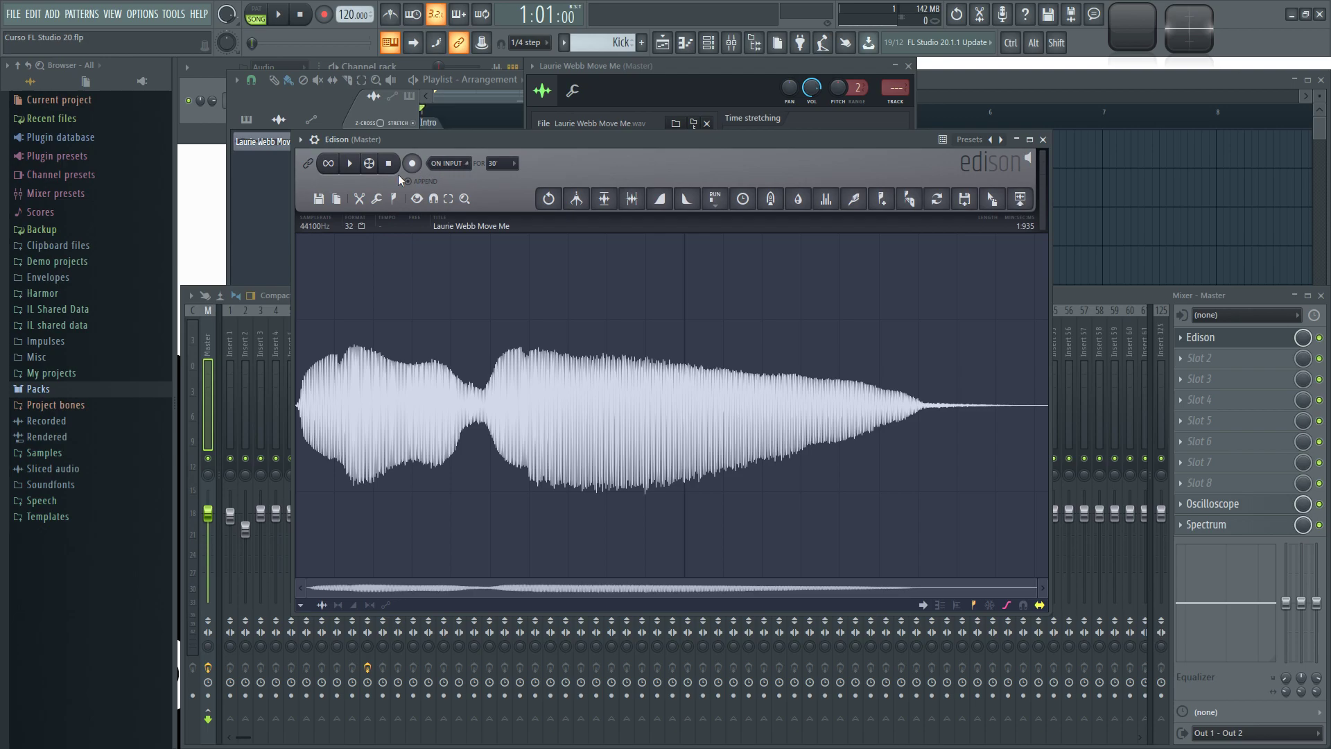
Play the vocal sample in Edison, turn on loop playback, and stop it
left_click(351, 165)
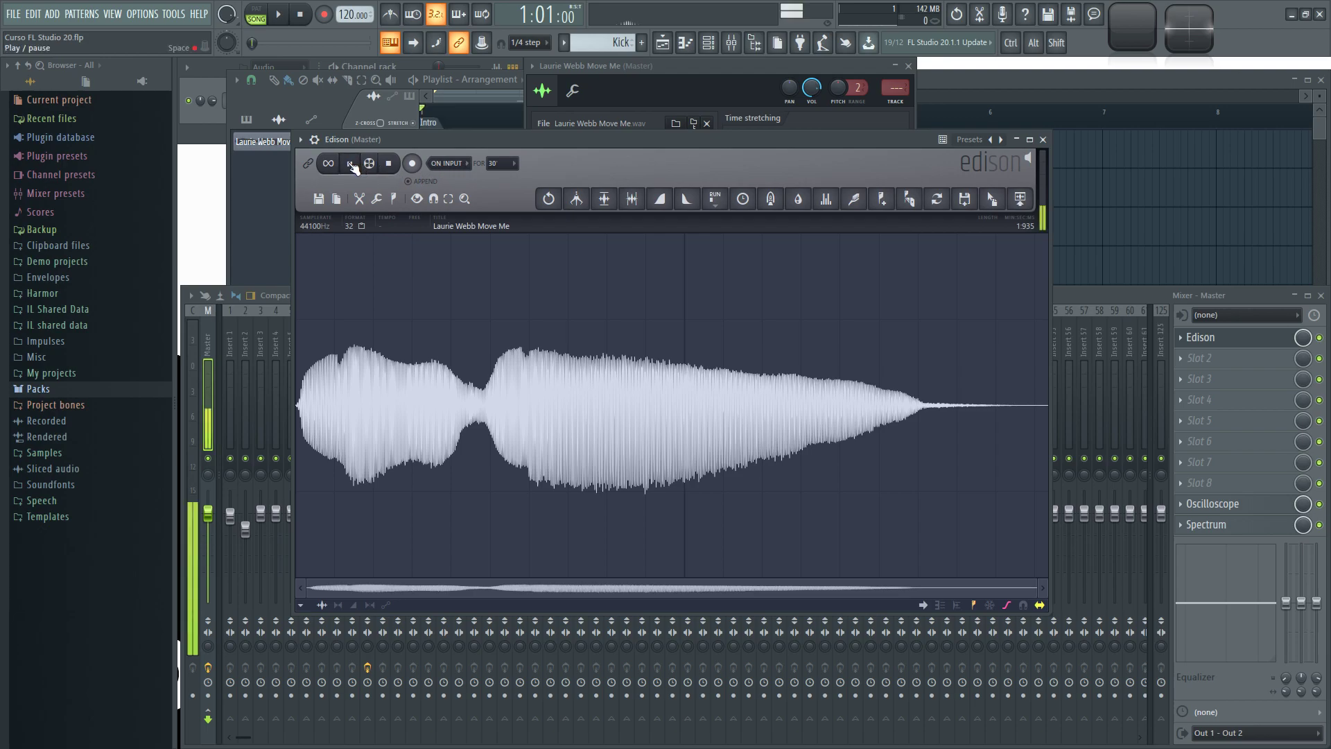
left_click(389, 166)
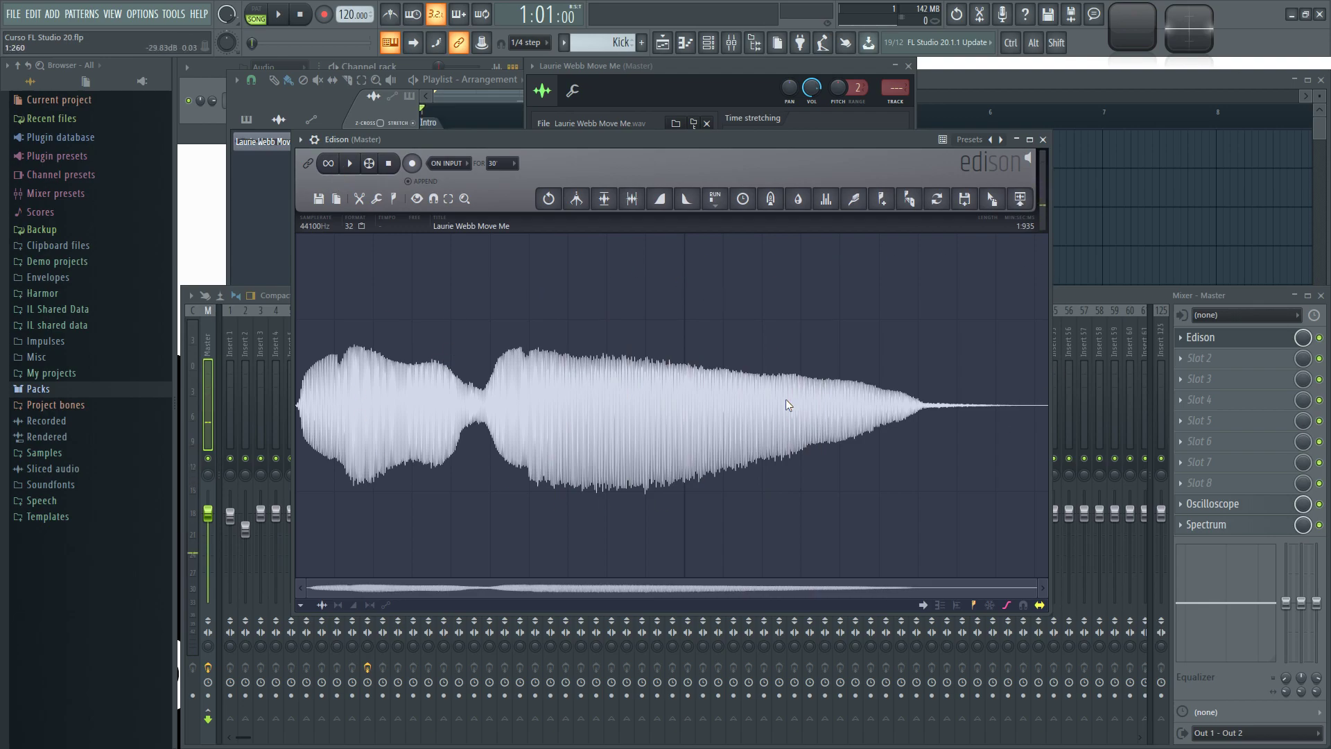
left_click(333, 165)
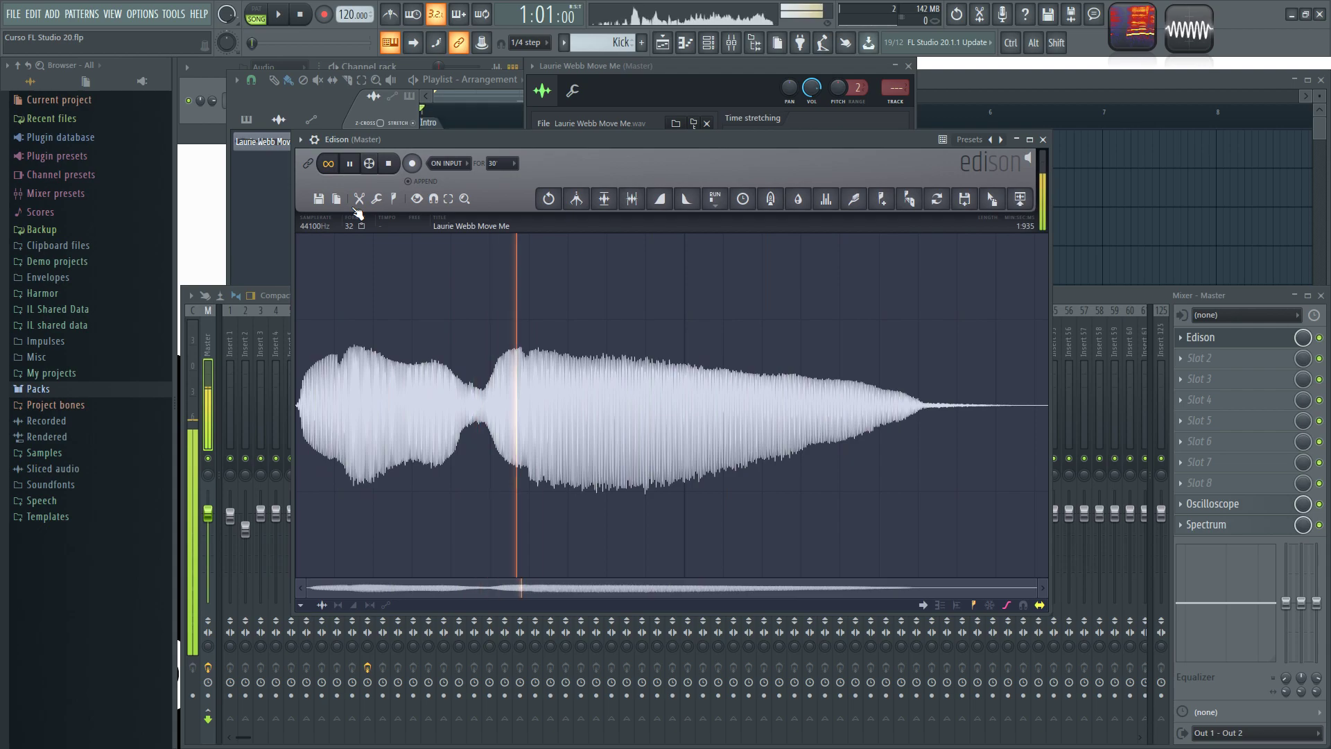
left_click(390, 166)
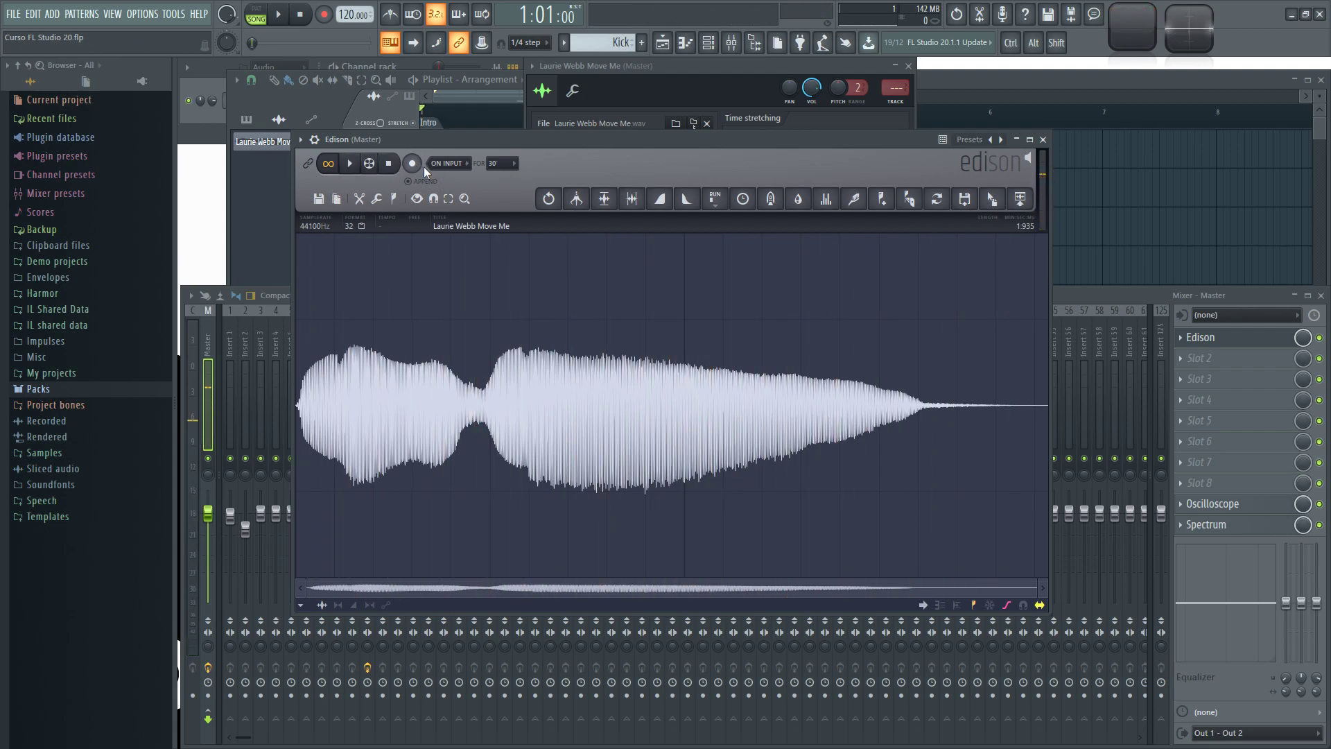
Examine Edison's editing commands and the submenus of the waveform's context menu, leaving the sample unedited
left_click(422, 167)
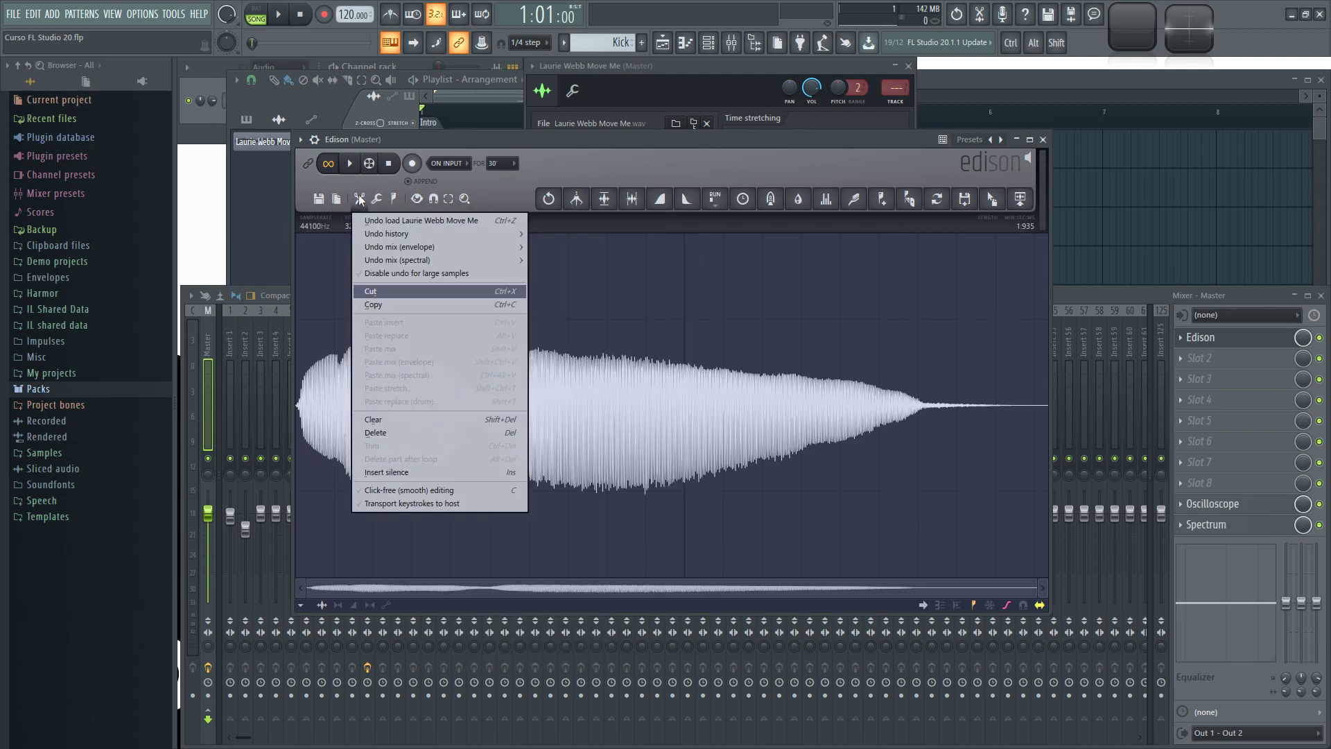
mouse_move(317, 201)
right_click(497, 292)
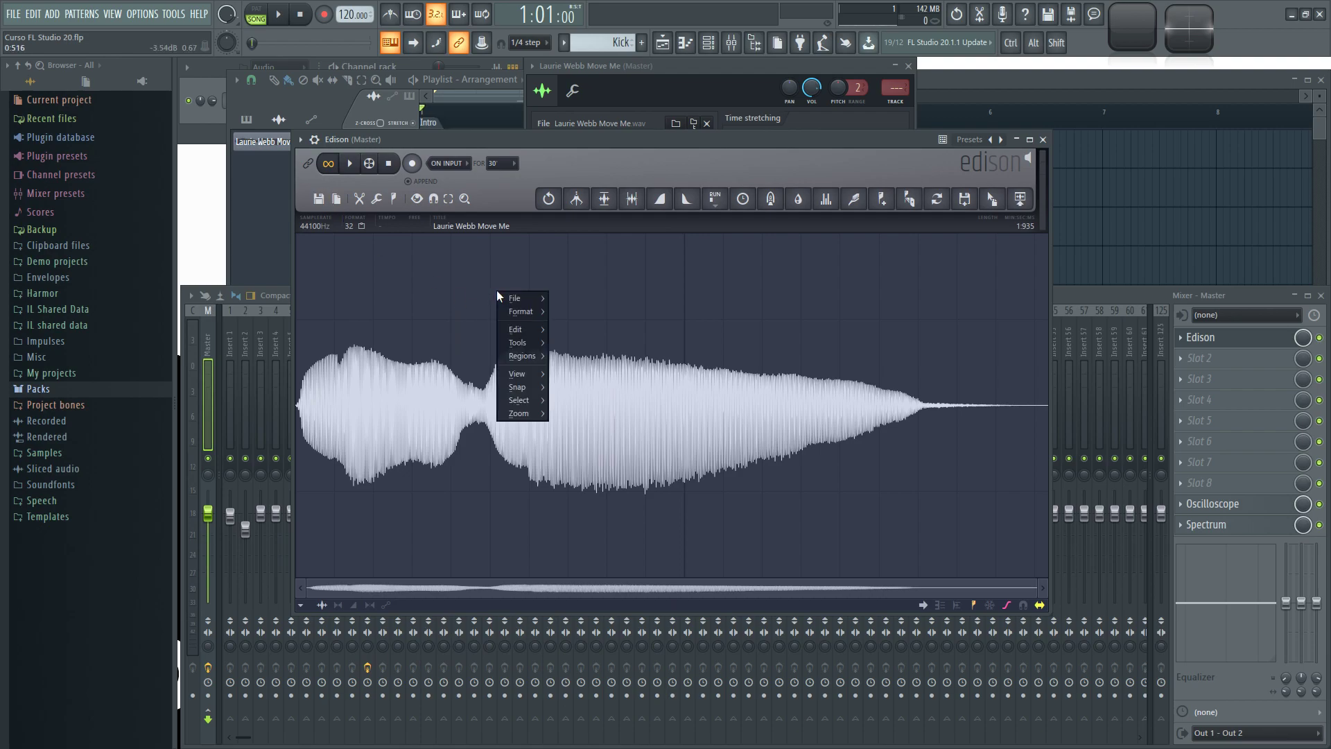
left_click(736, 281)
right_click(417, 269)
left_click(798, 256)
right_click(862, 261)
left_click(983, 316)
right_click(861, 520)
left_click(459, 501)
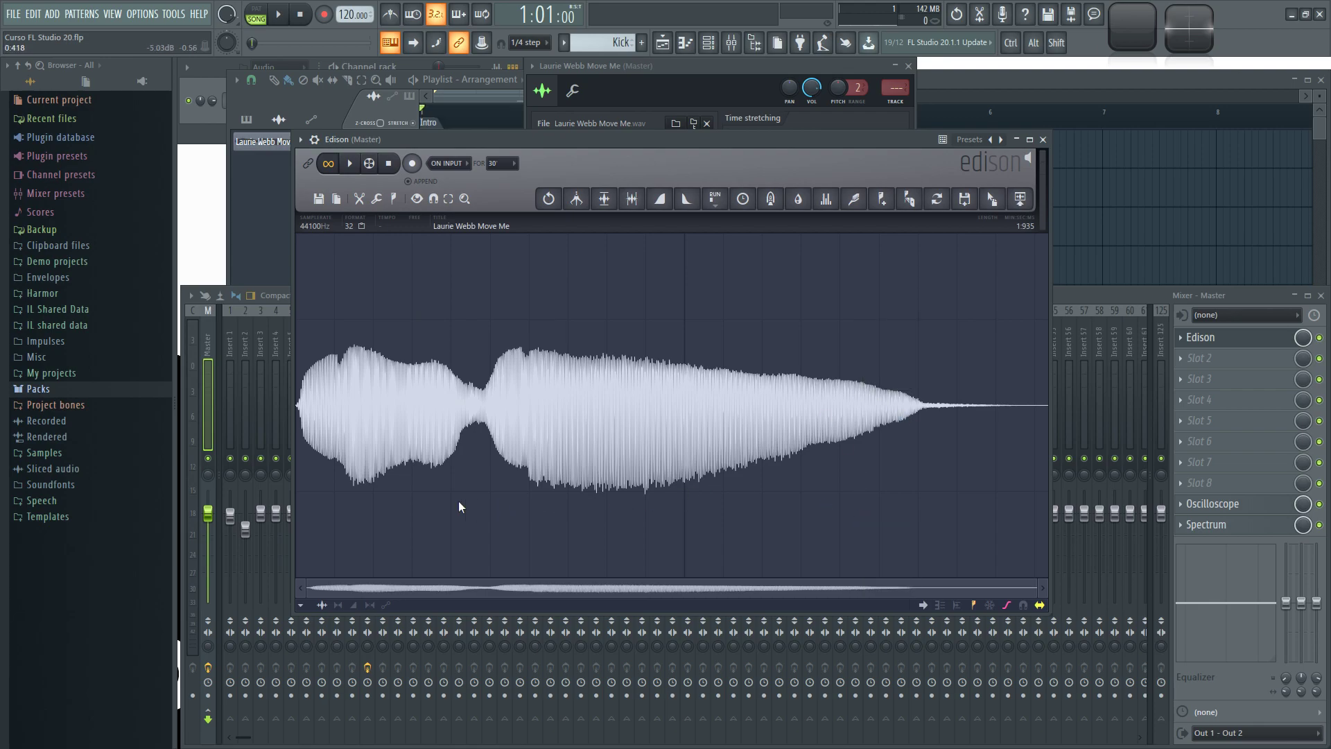
right_click(473, 326)
left_click(413, 456)
right_click(409, 289)
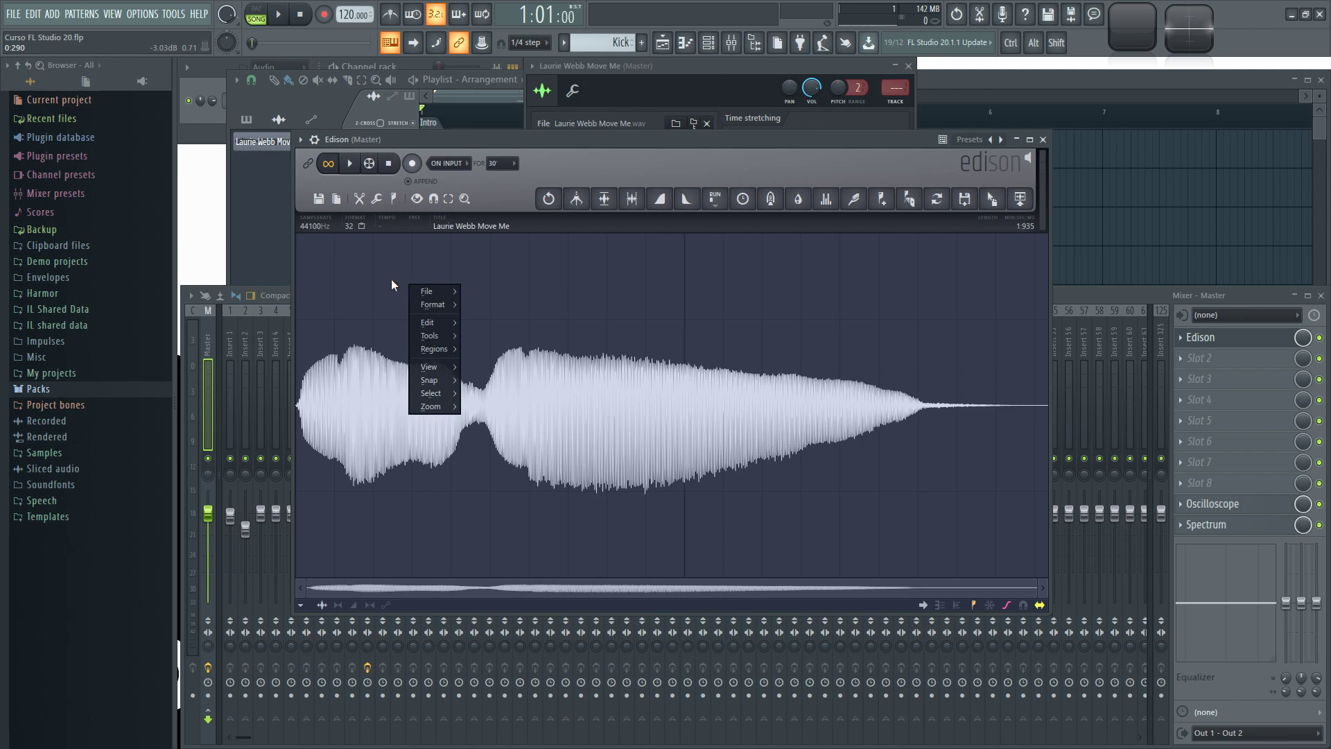
left_click(313, 247)
right_click(313, 247)
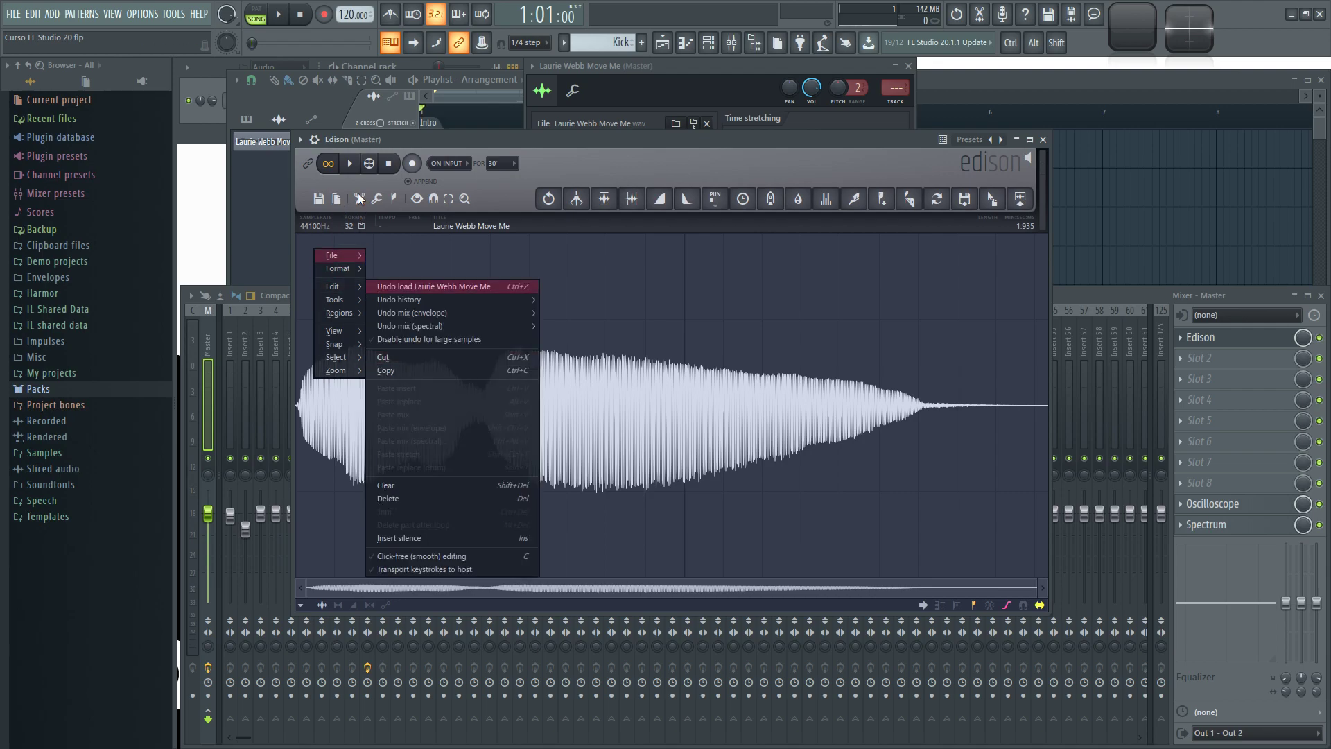
left_click(623, 140)
Start a new empty sample in Edison and load Laurie Webb Move Me into it from the Vocals folder of Packs
left_click(319, 200)
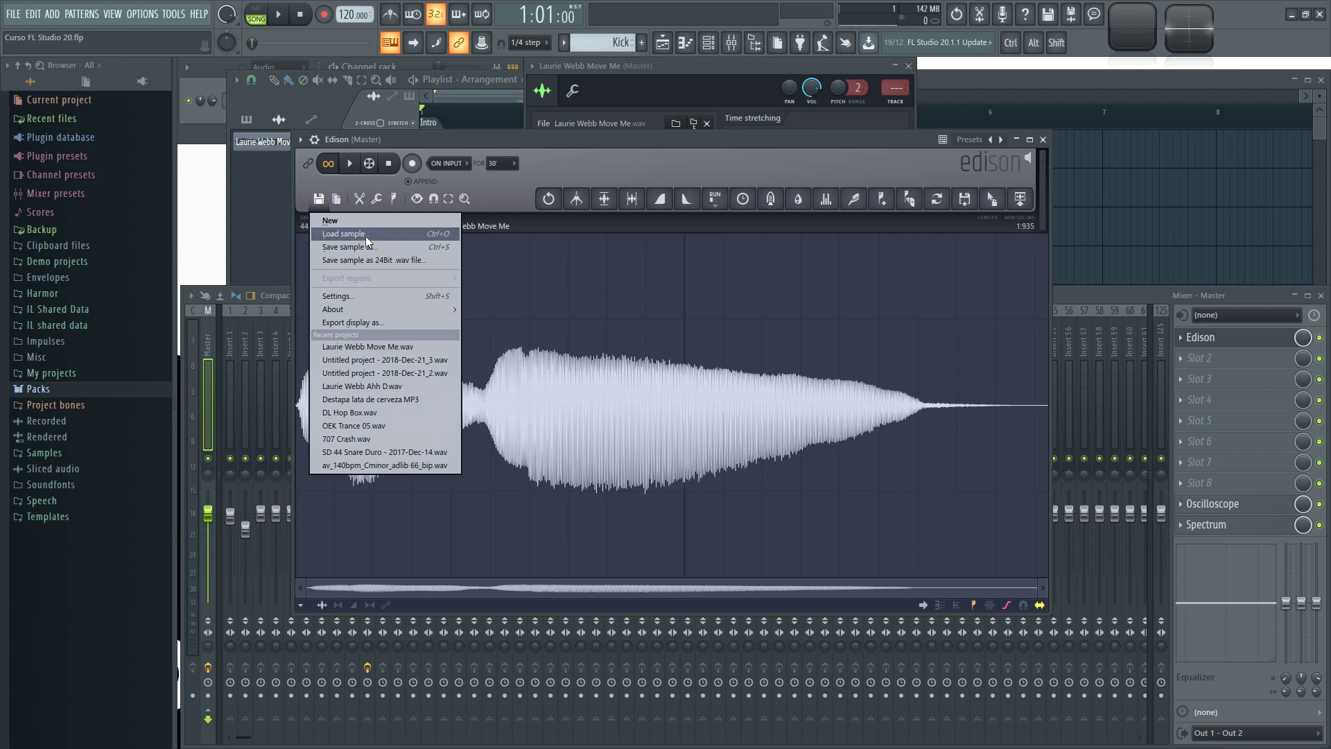
left_click(340, 221)
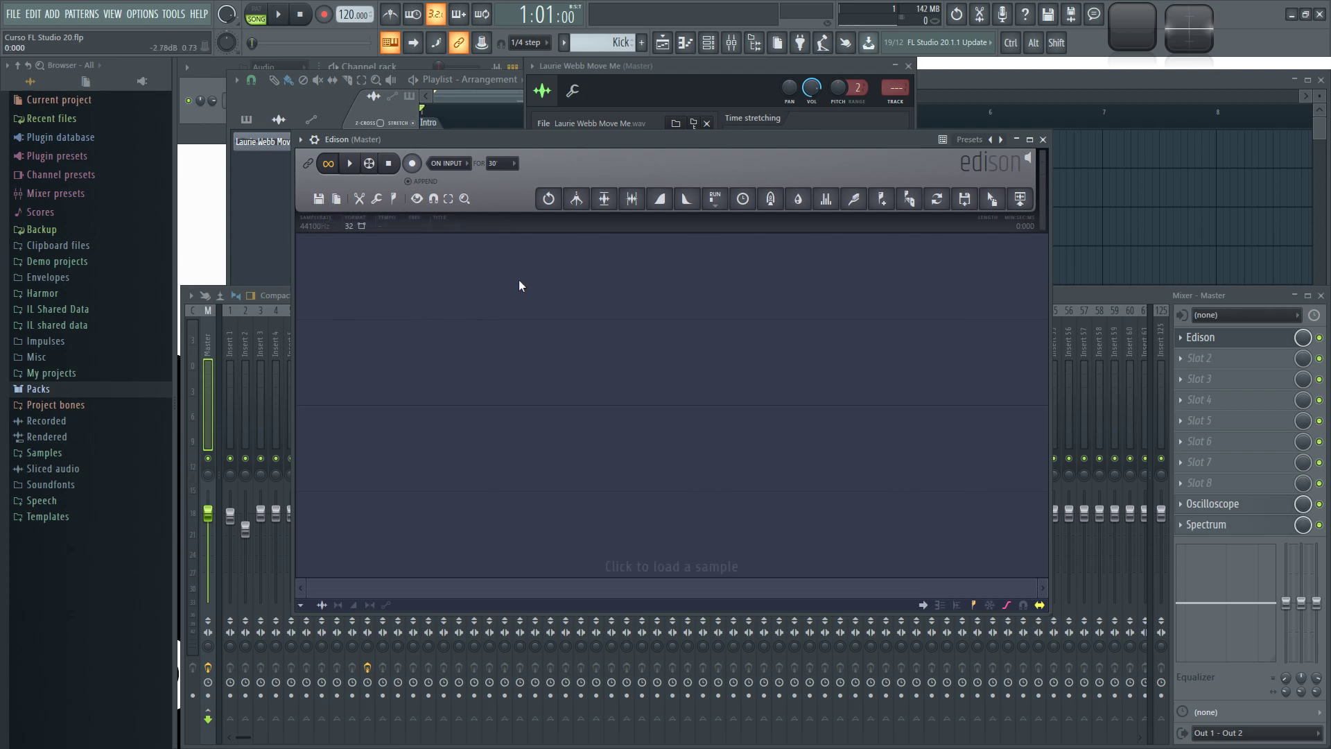
left_click(319, 199)
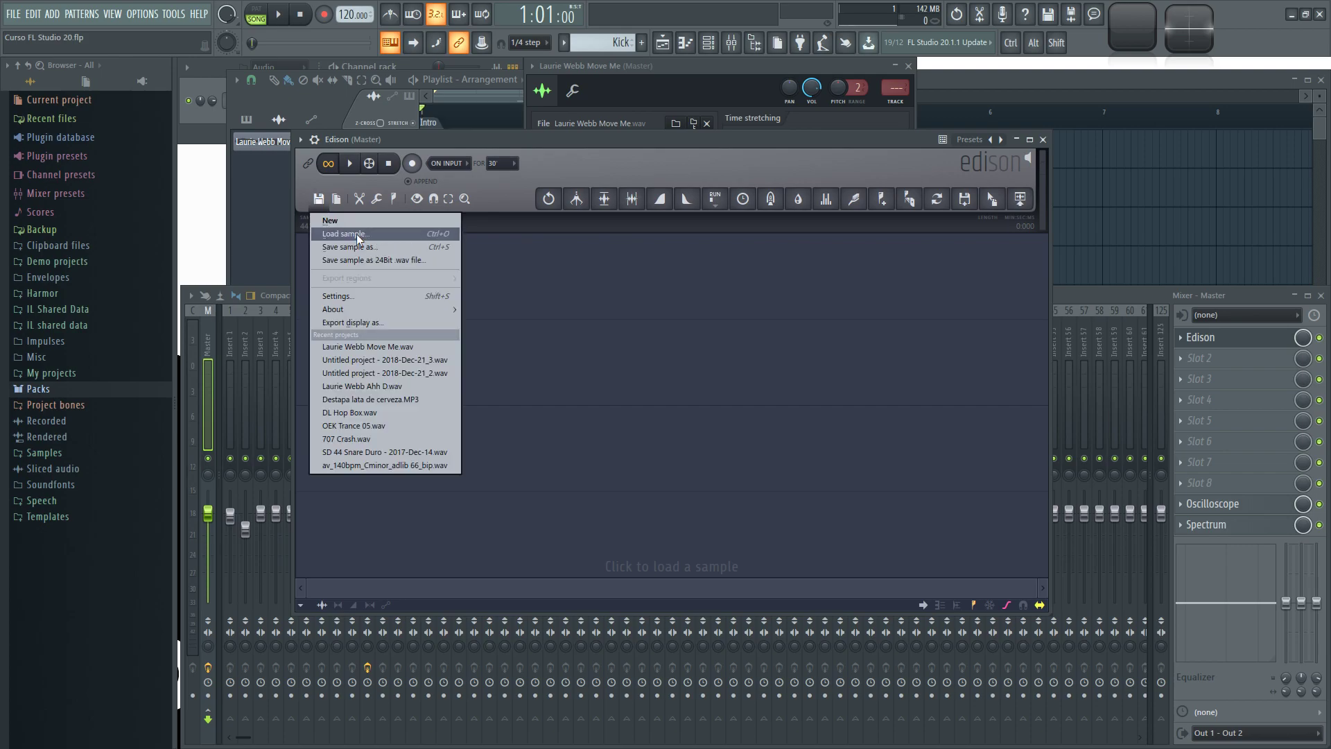
left_click(38, 389)
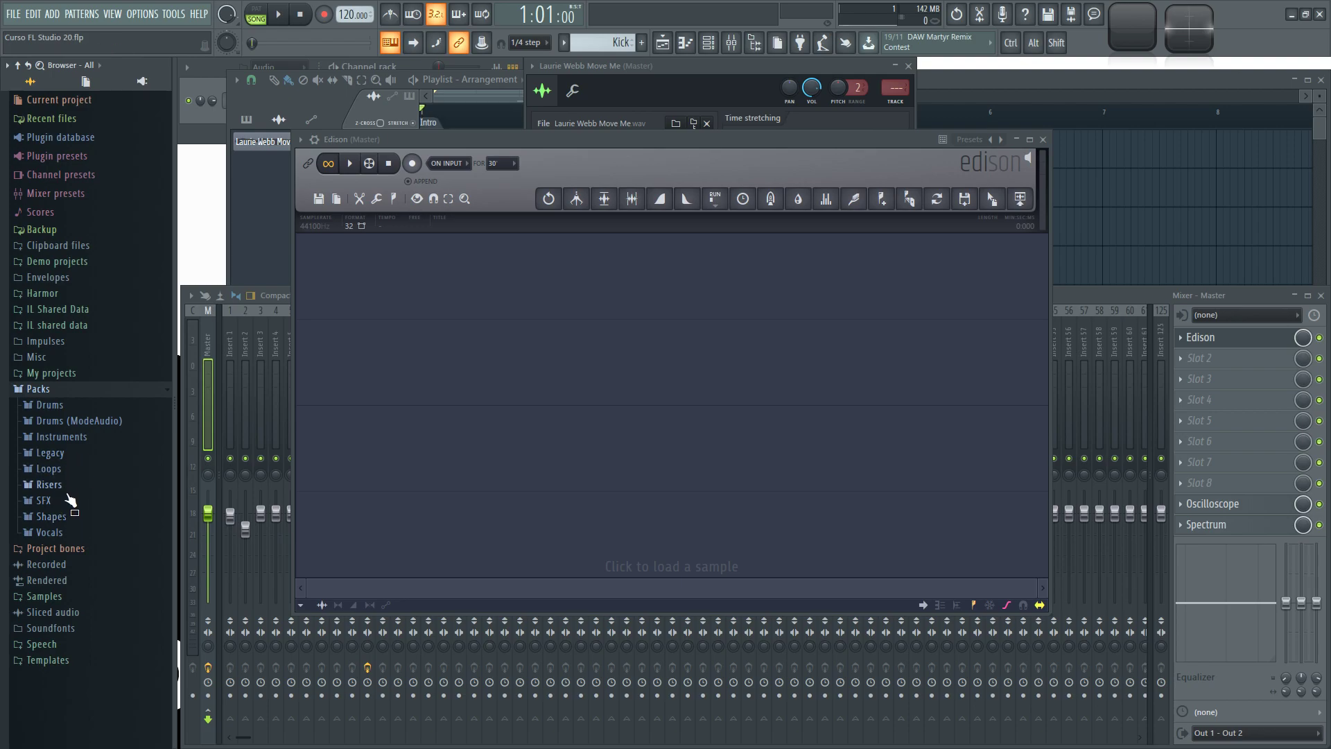
left_click(52, 532)
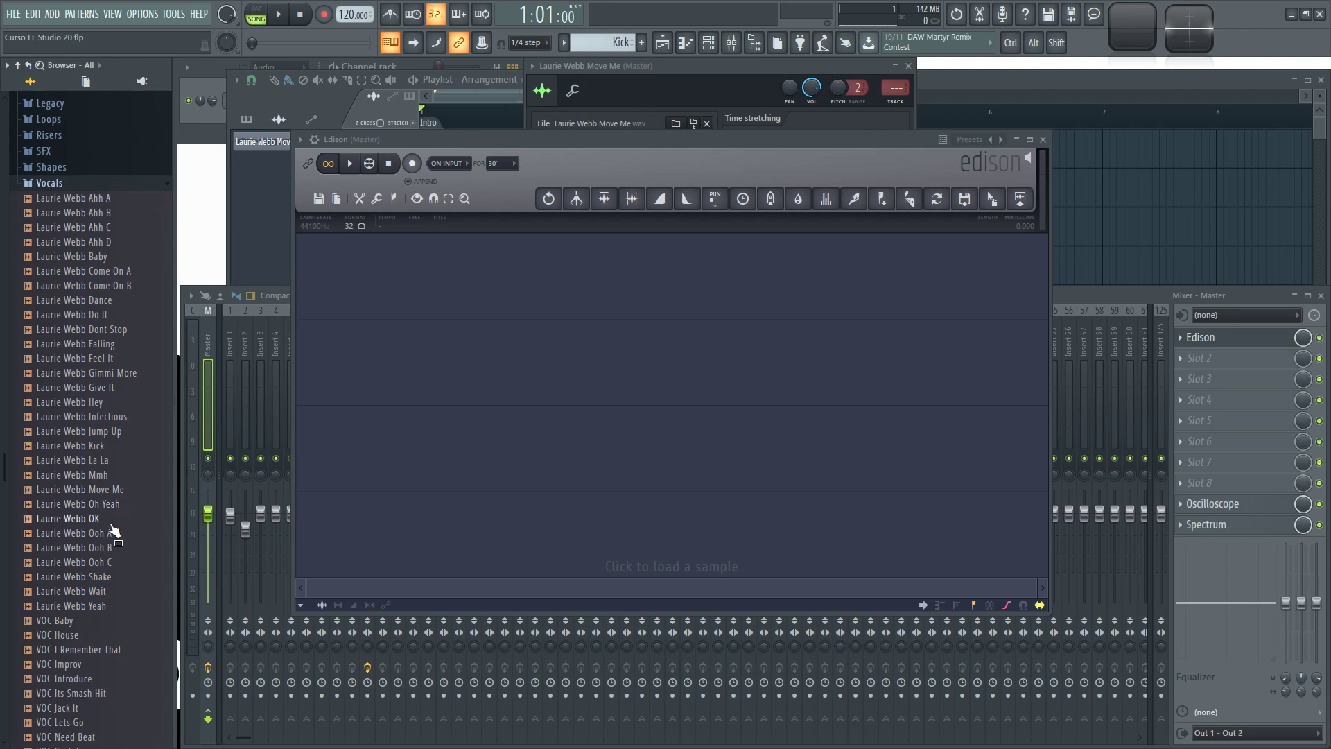
left_click(105, 489)
left_click_drag(105, 490, 446, 376)
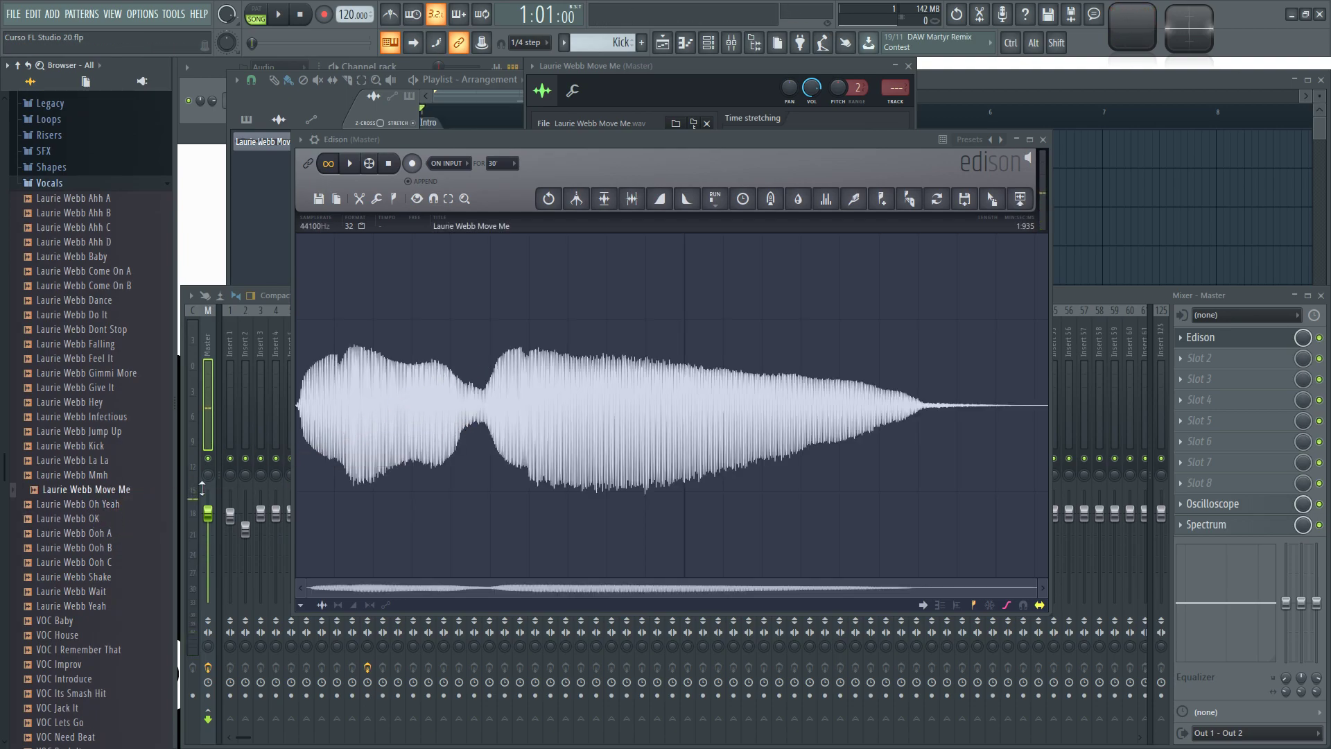
View the file browser for loading a sample into Edison and cancel it
left_click(320, 200)
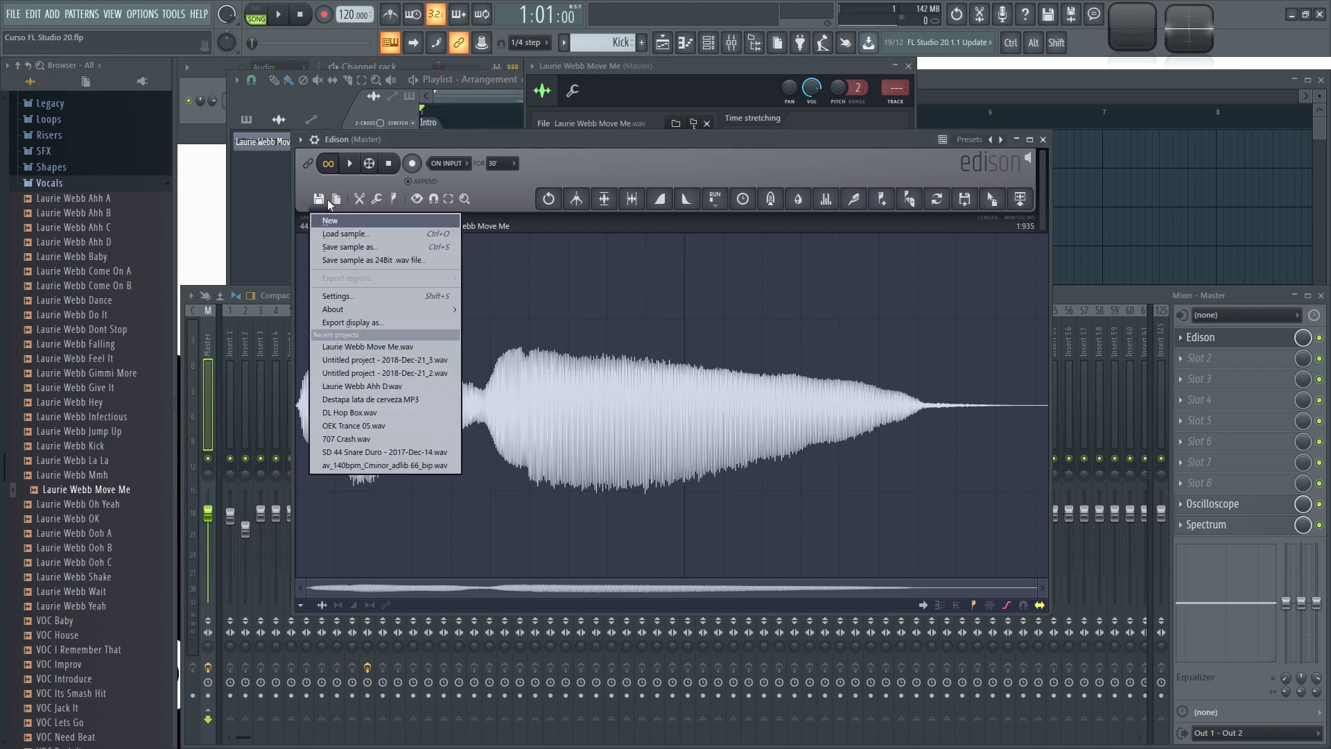
left_click(328, 233)
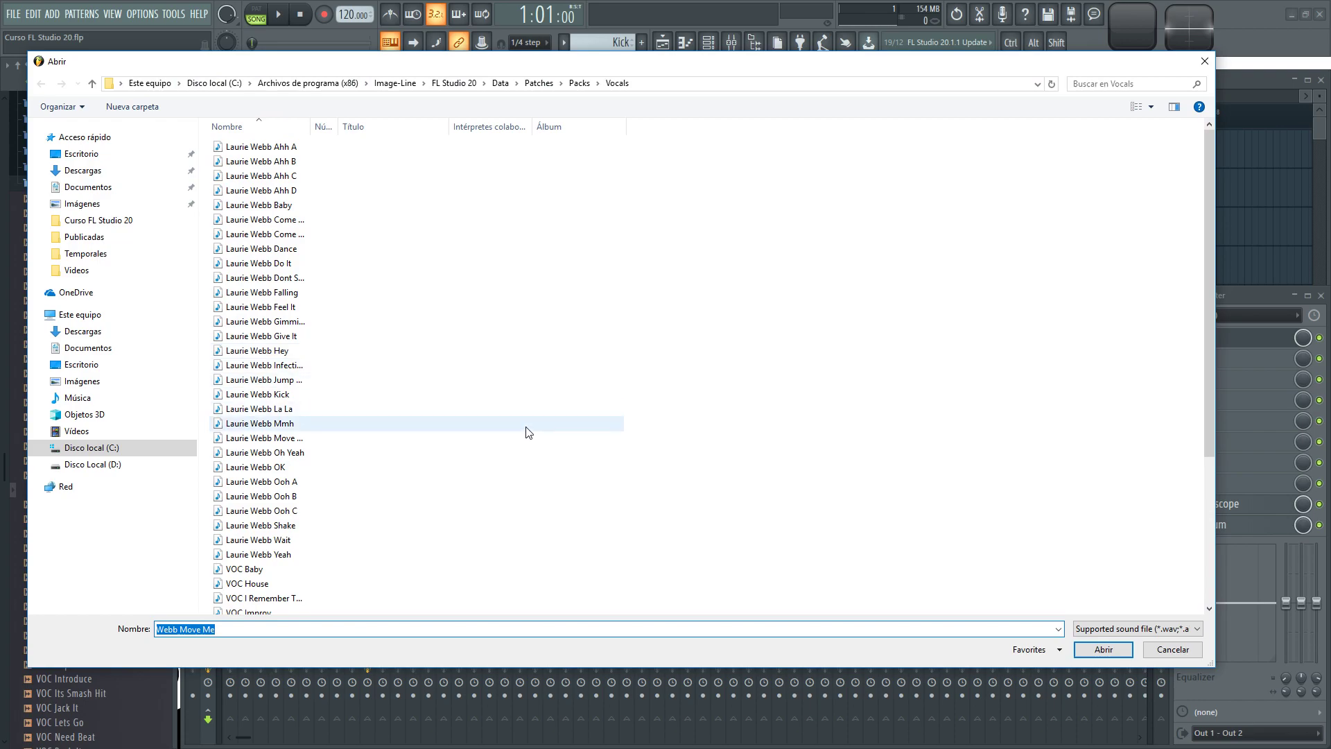
left_click(1185, 652)
Inspect Edison's settings for the piano keyboard preview key link and host playback, and close them
left_click(319, 199)
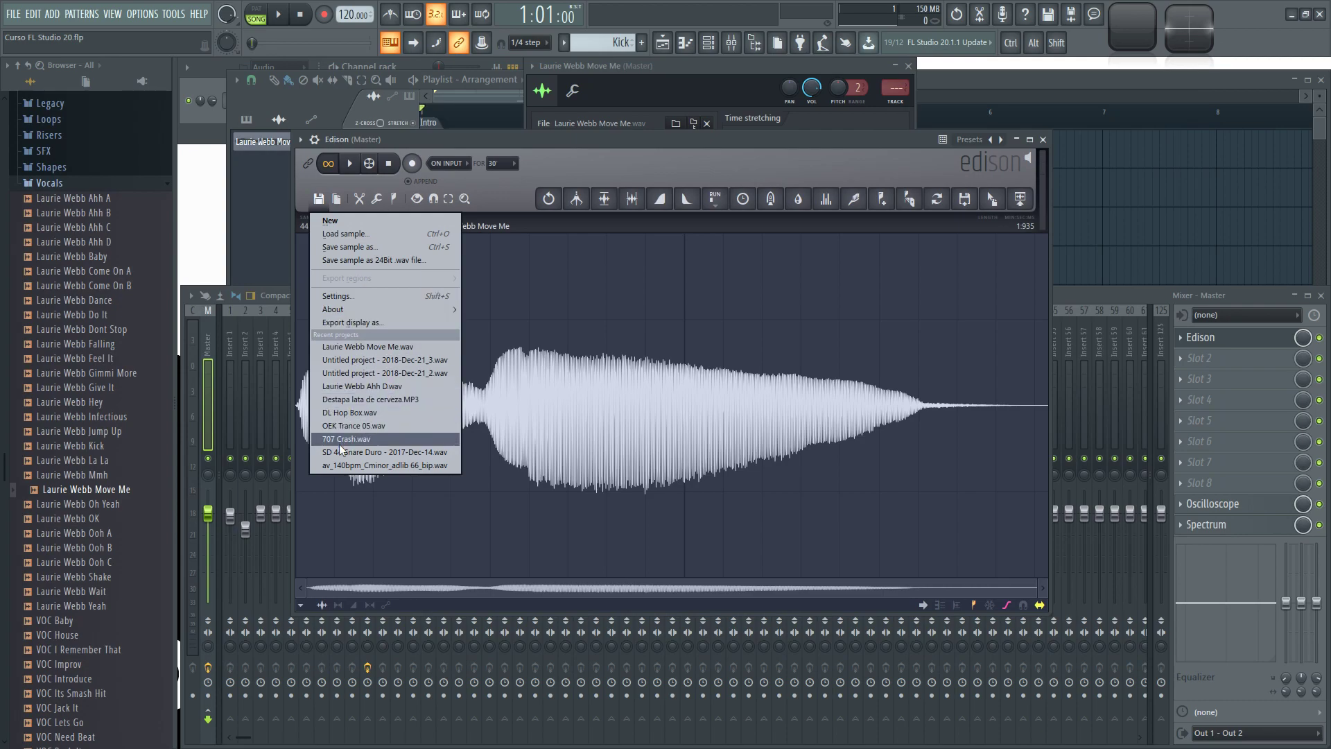
left_click(341, 297)
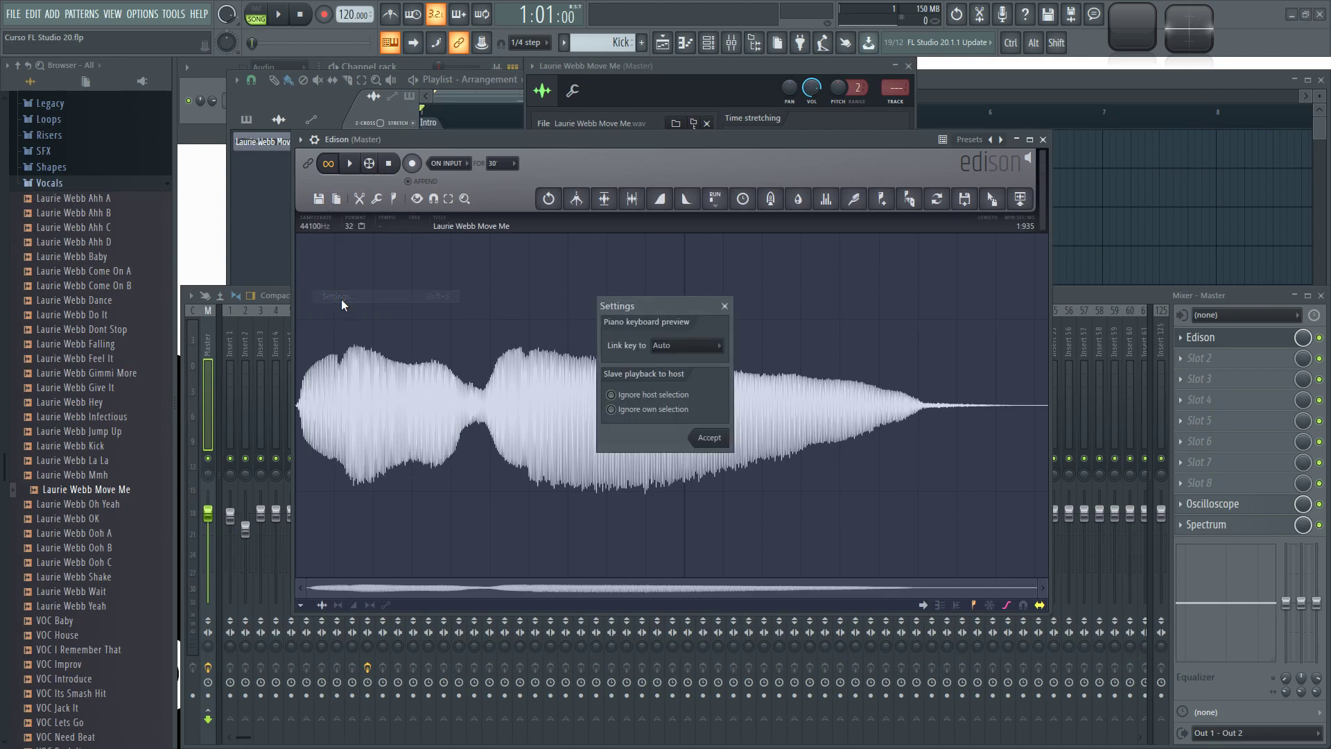
left_click(709, 347)
left_click(716, 327)
left_click(725, 306)
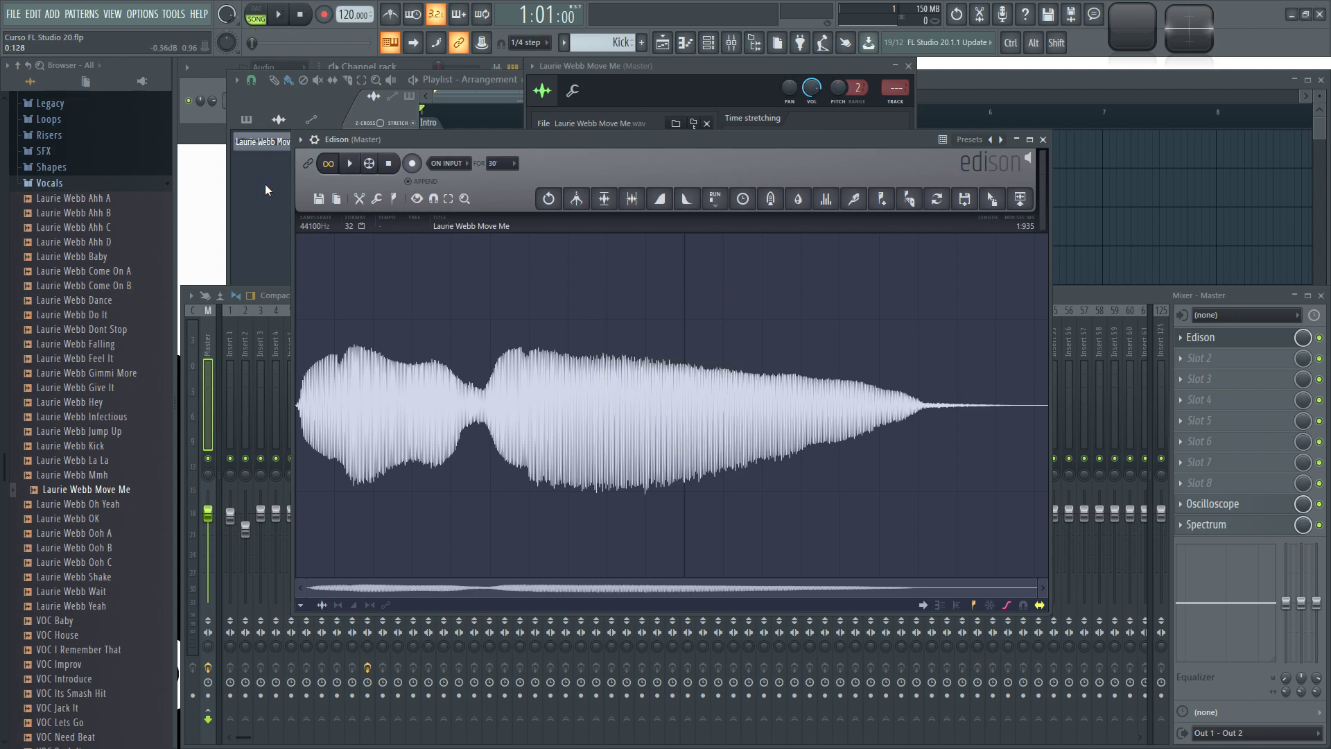
Review Edison's sample saving options, precision and channel formats, and cut, copy and delete commands
left_click(320, 199)
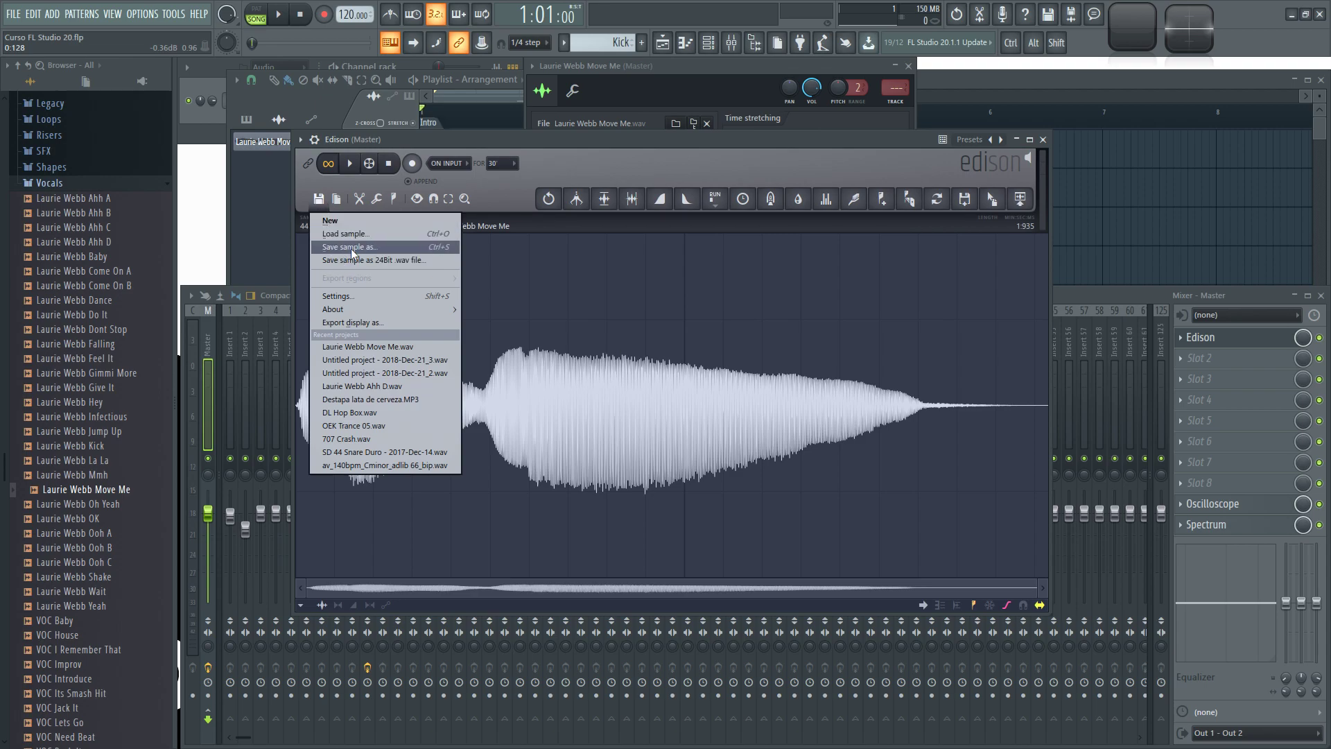
left_click(338, 201)
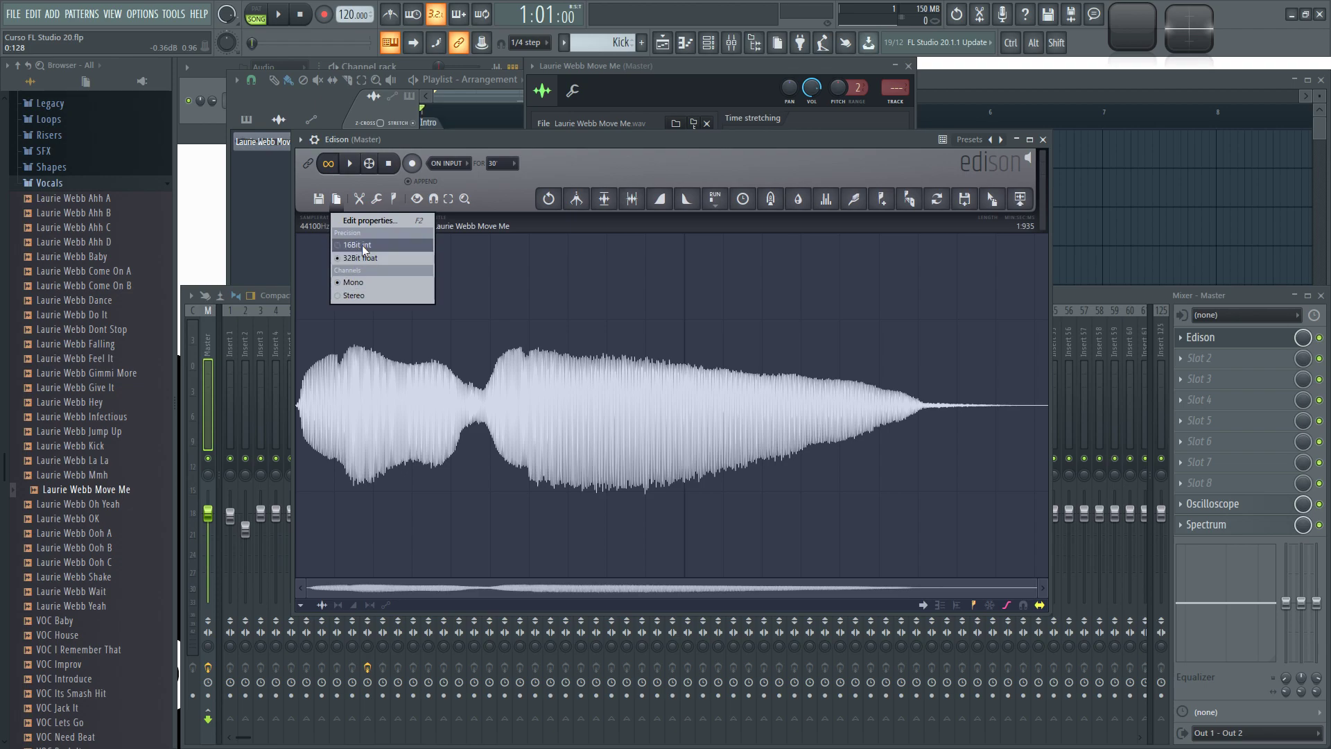
left_click(360, 199)
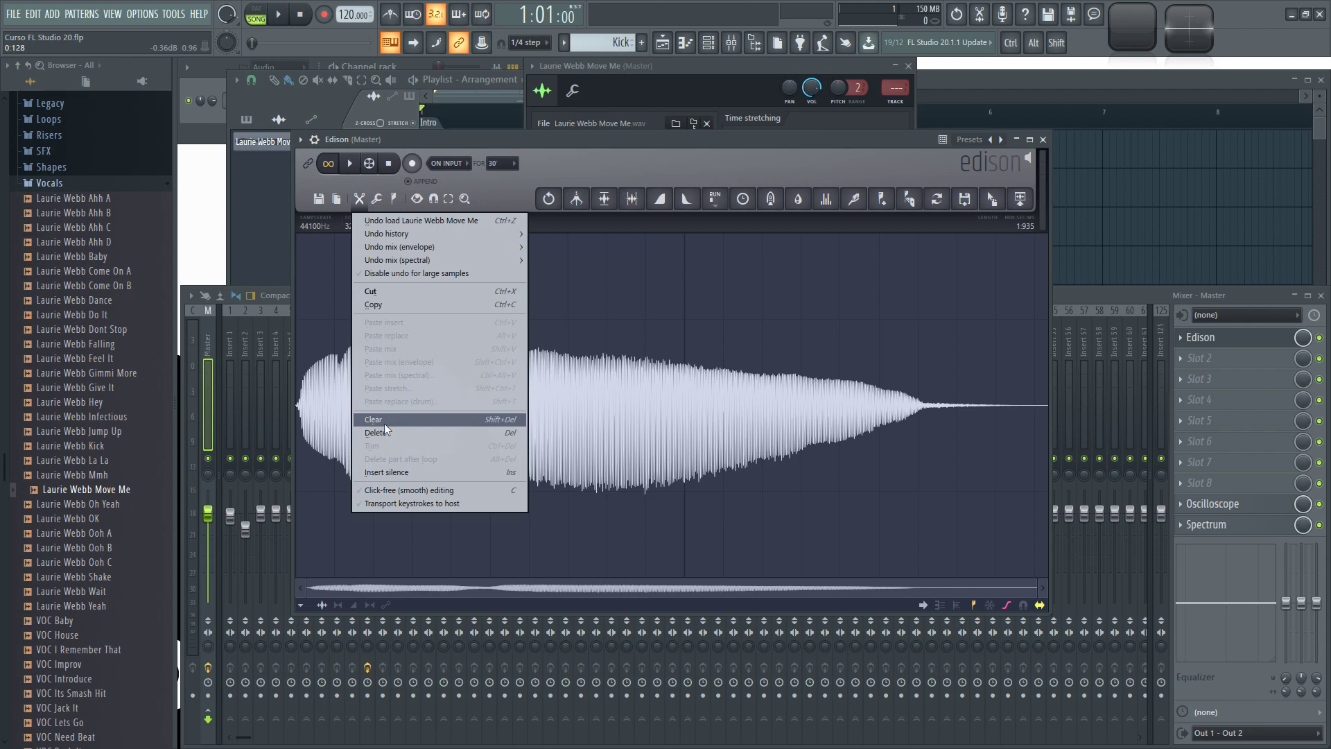
left_click(465, 142)
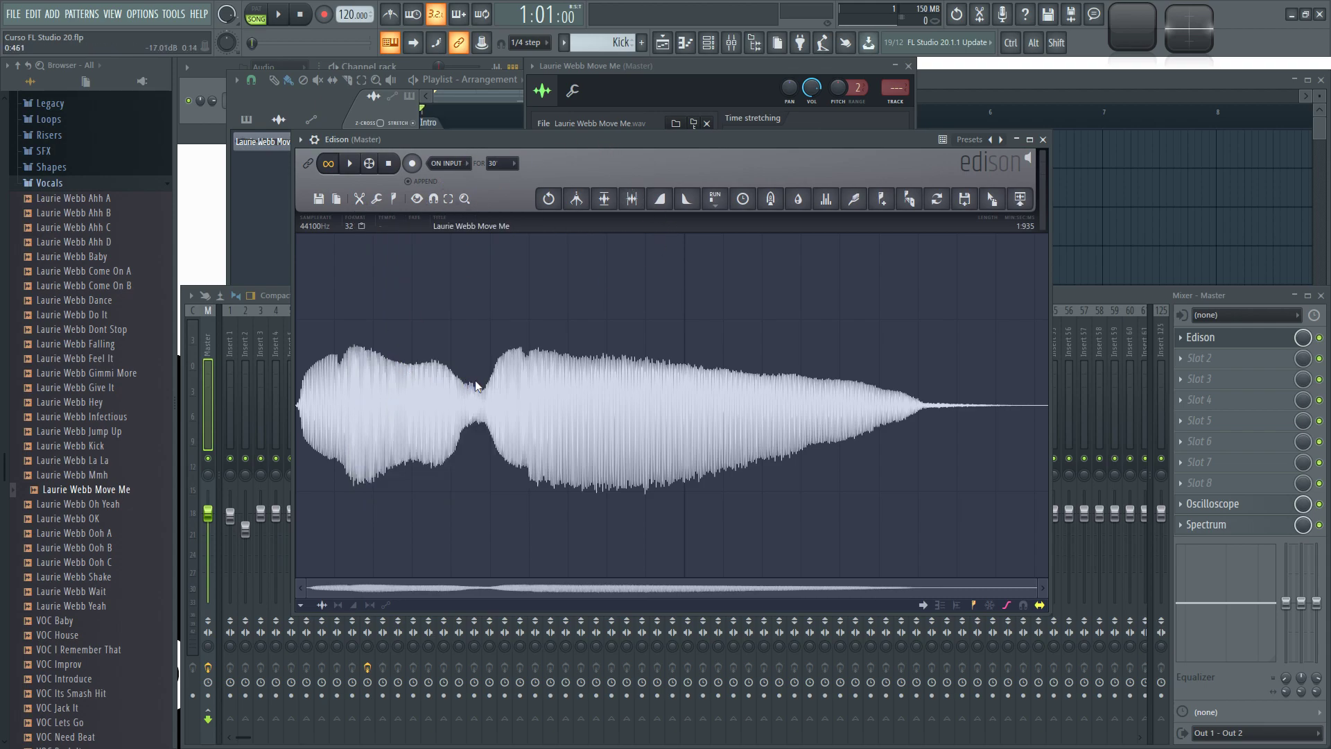
Shift the Edison window slightly, select the waveform from 0:704 to 0:966, and briefly play the sample
left_click_drag(547, 142, 531, 135)
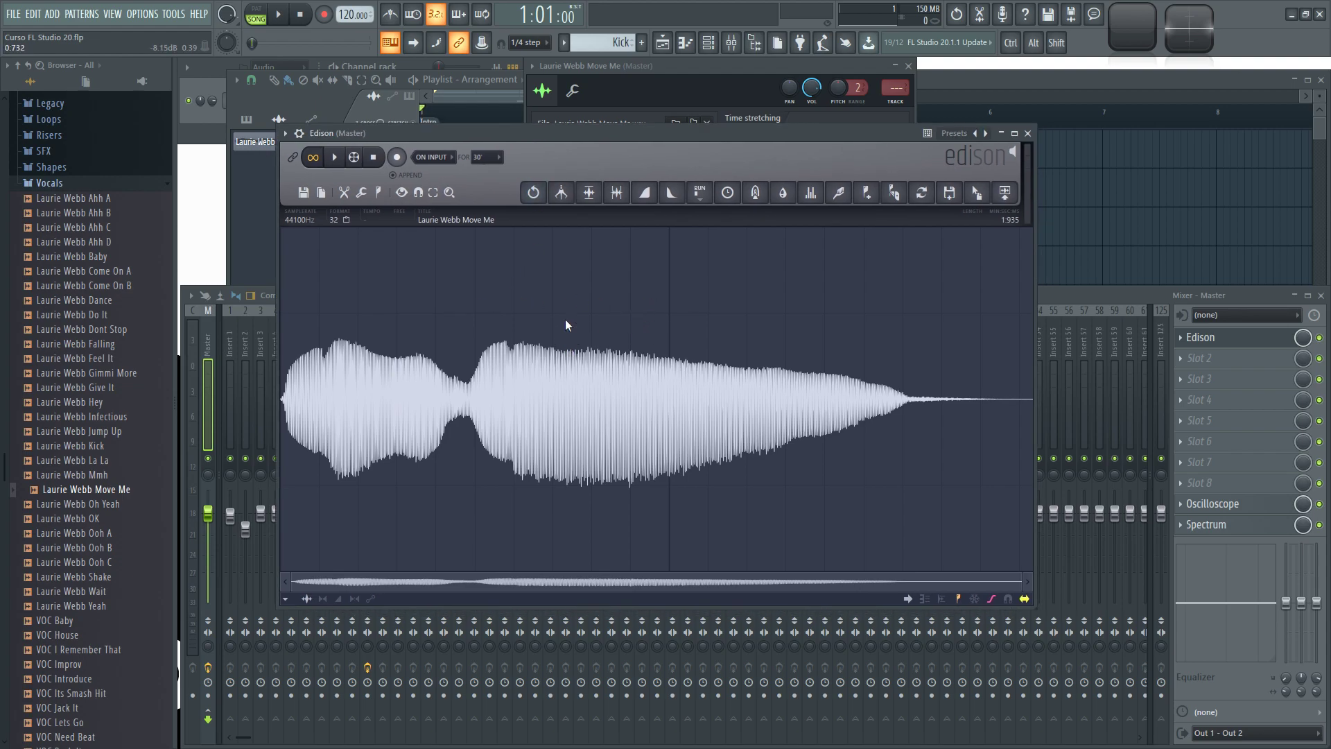
left_click_drag(554, 291, 655, 480)
left_click(334, 157)
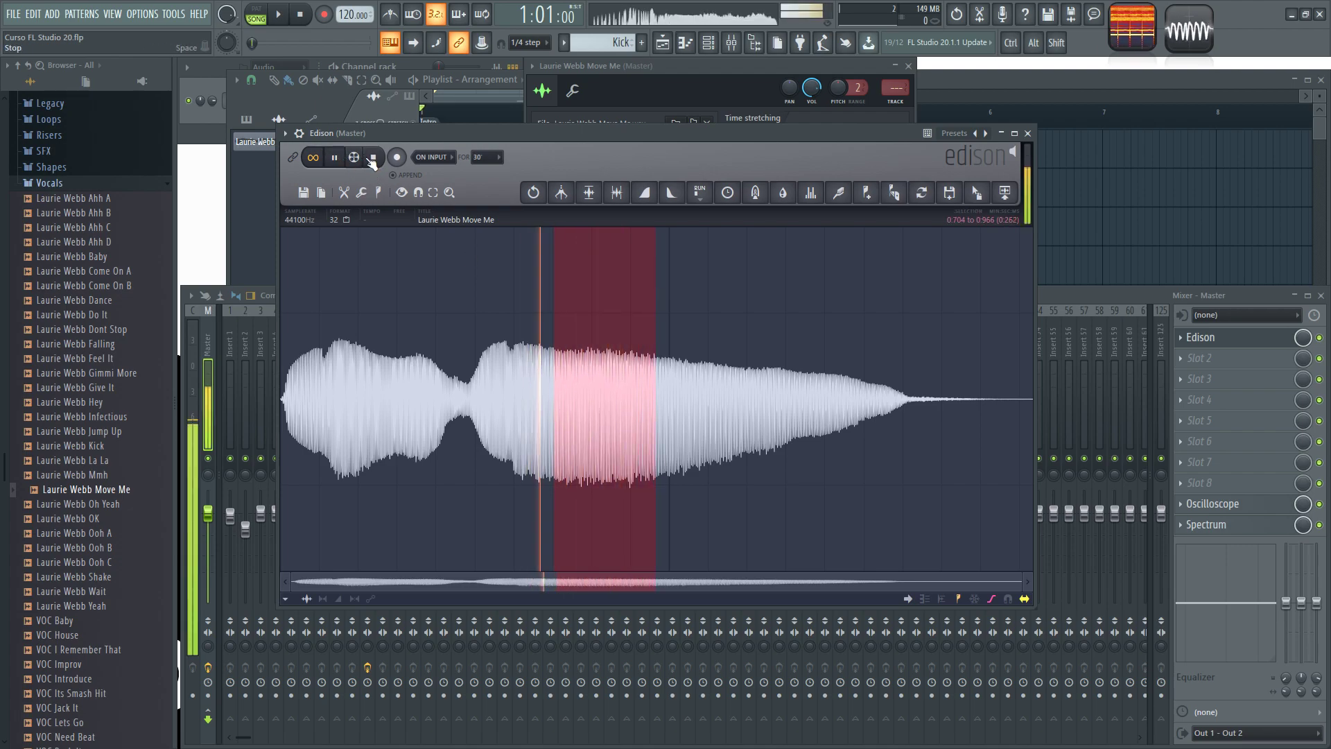
left_click(372, 158)
Examine the selected part of the waveform from the full sample down to its individual sample points
scroll(575, 380, "up", 1)
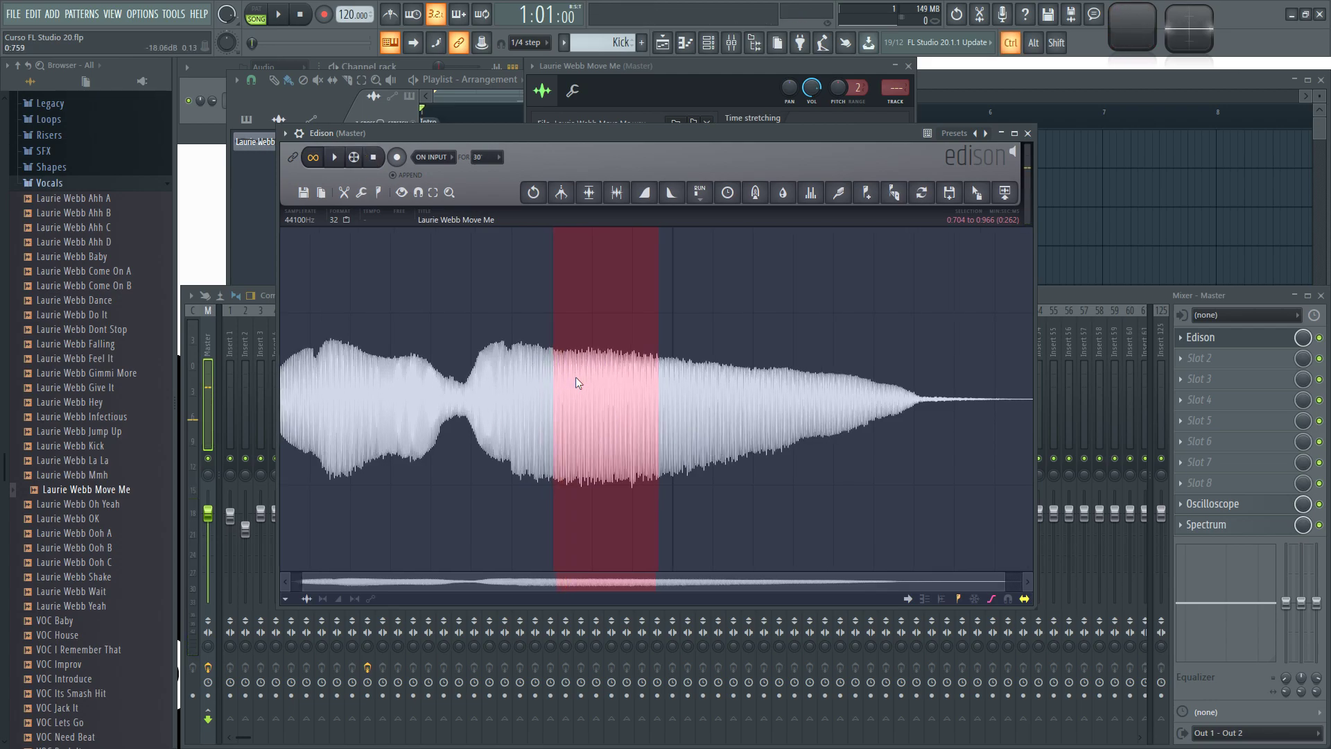
scroll(575, 376, "up", 5)
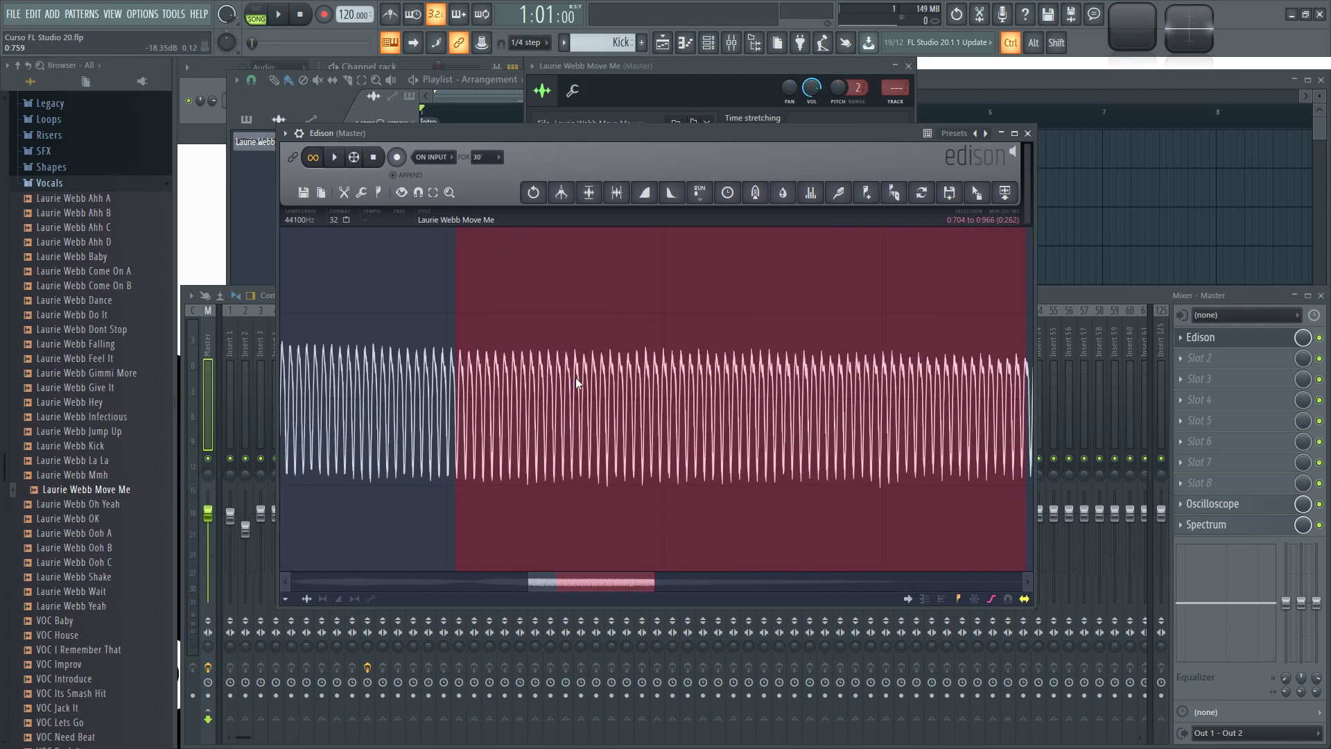
scroll(576, 378, "down", 2)
scroll(574, 379, "up", 5)
scroll(572, 380, "up", 1)
scroll(572, 382, "down", 4)
scroll(570, 383, "up", 2)
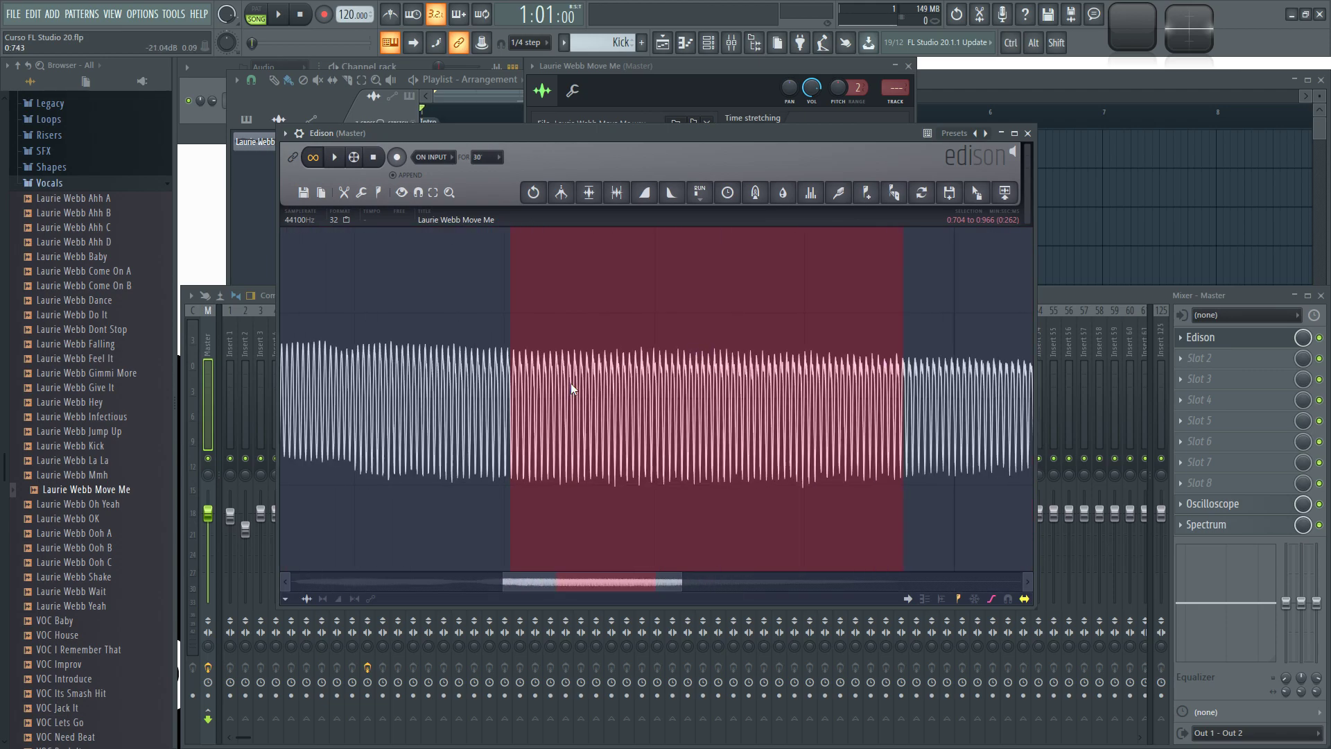
scroll(572, 382, "up", 6)
scroll(472, 414, "up", 1)
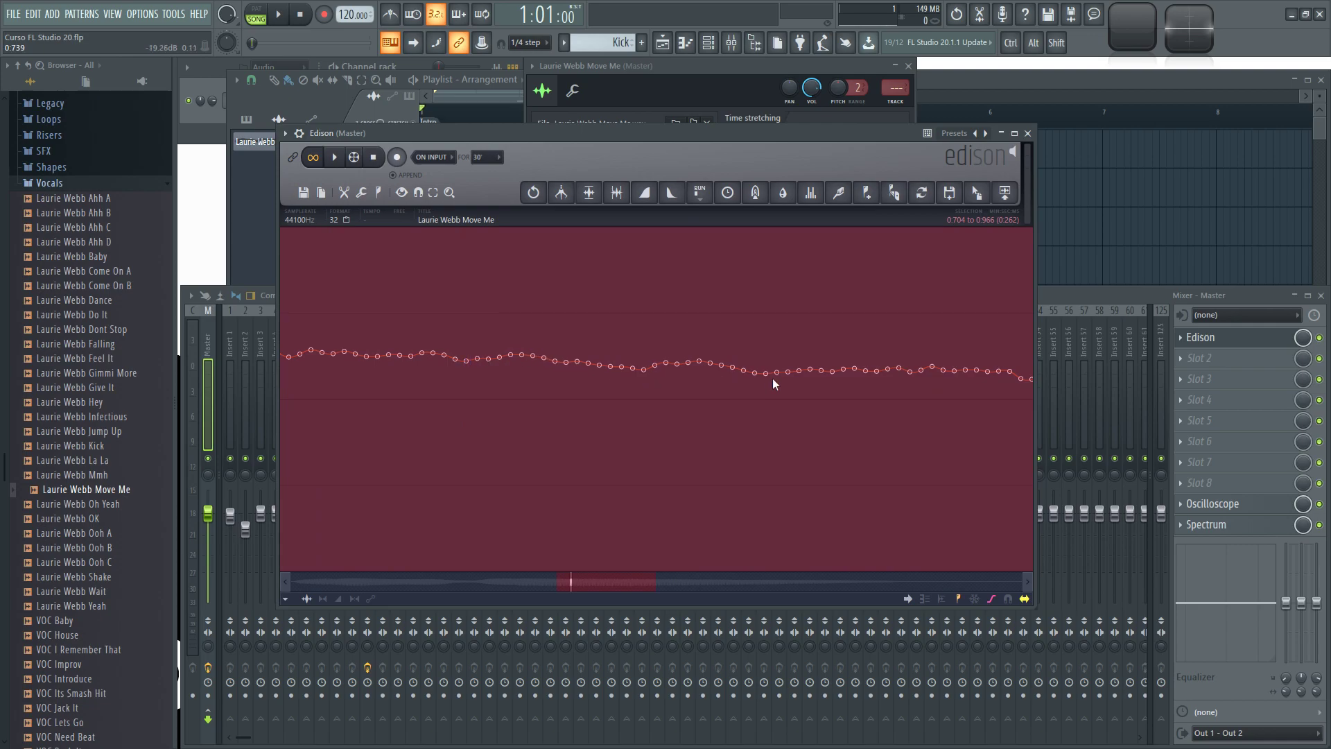
scroll(619, 359, "down", 8)
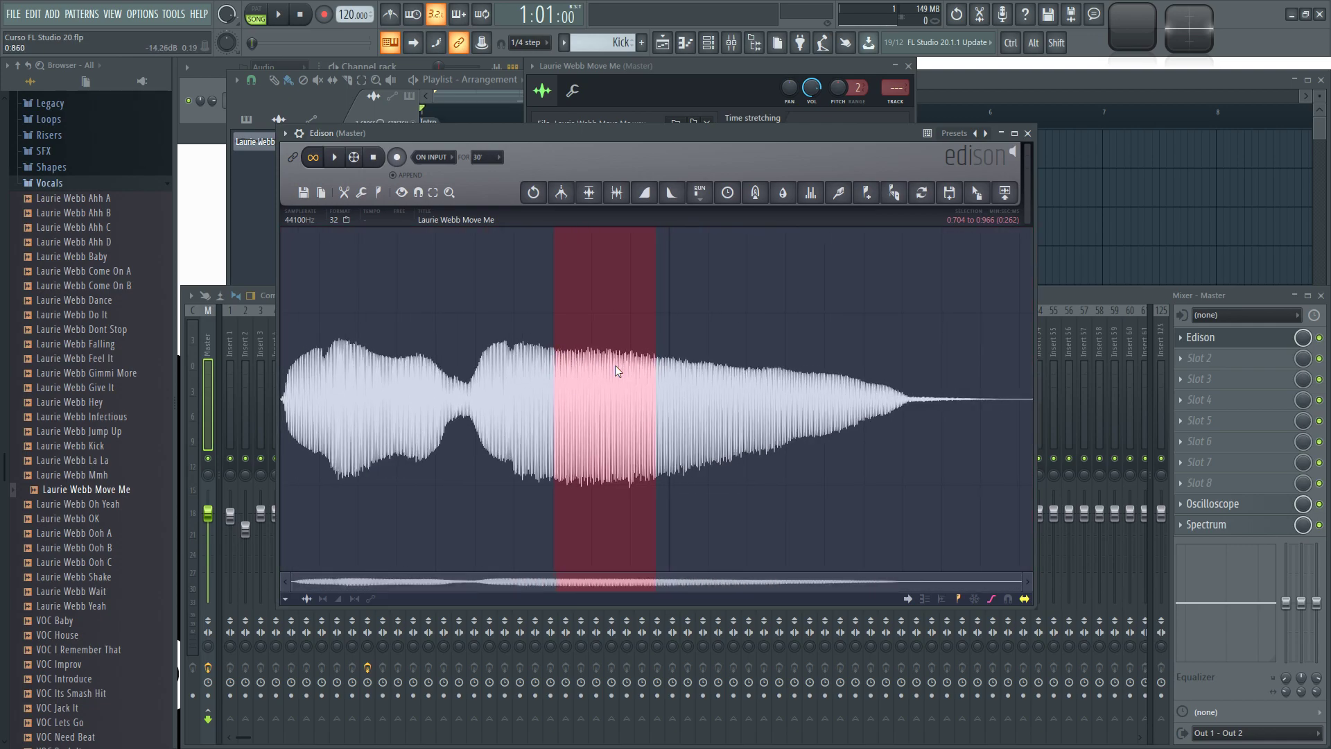
scroll(568, 370, "up", 2)
scroll(536, 380, "down", 2)
Clear the selection, place the position marker at several points, and select and deselect a middle stretch of the waveform
left_click(752, 323)
left_click(854, 324)
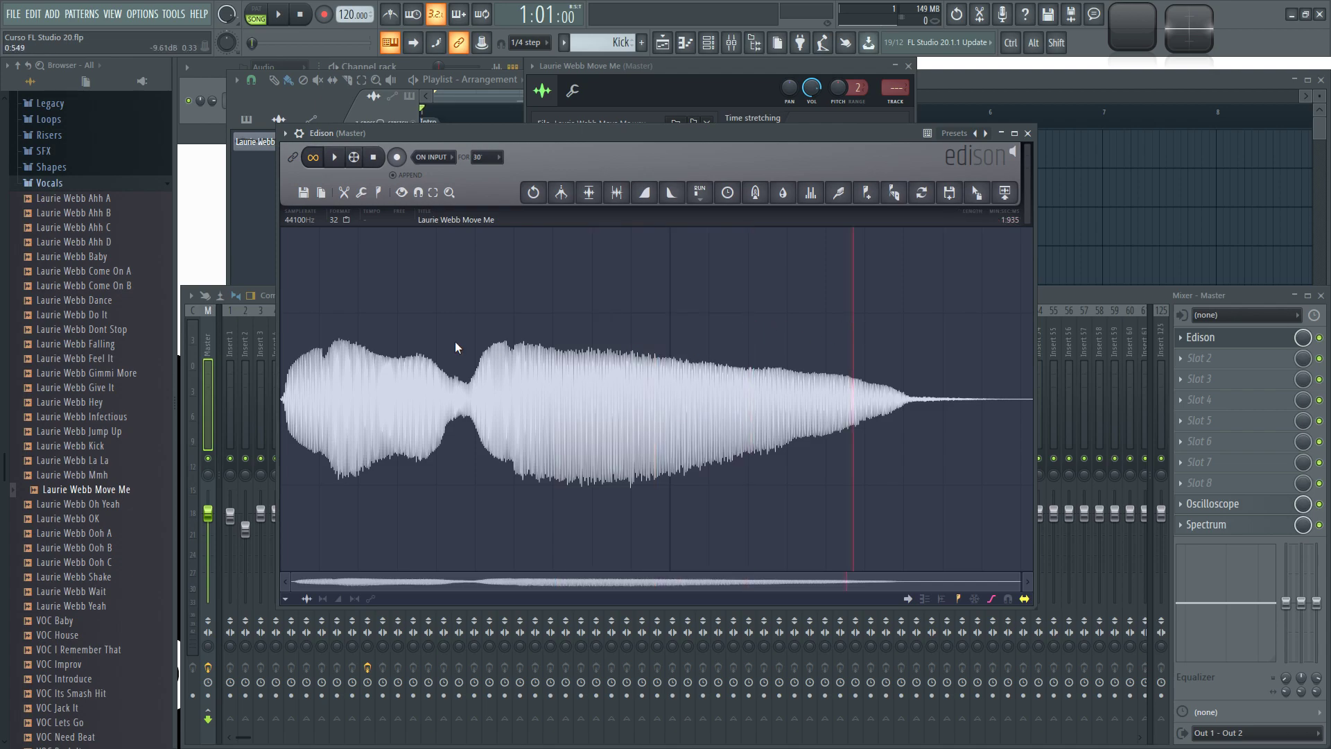
left_click(421, 342)
left_click(318, 337)
left_click(719, 335)
left_click_drag(719, 335, 595, 360)
left_click(923, 376)
Copy the waveform section from 0:492 to 0:734 and add it to the sample with Paste insert
left_click_drag(472, 370, 569, 377)
left_click(345, 194)
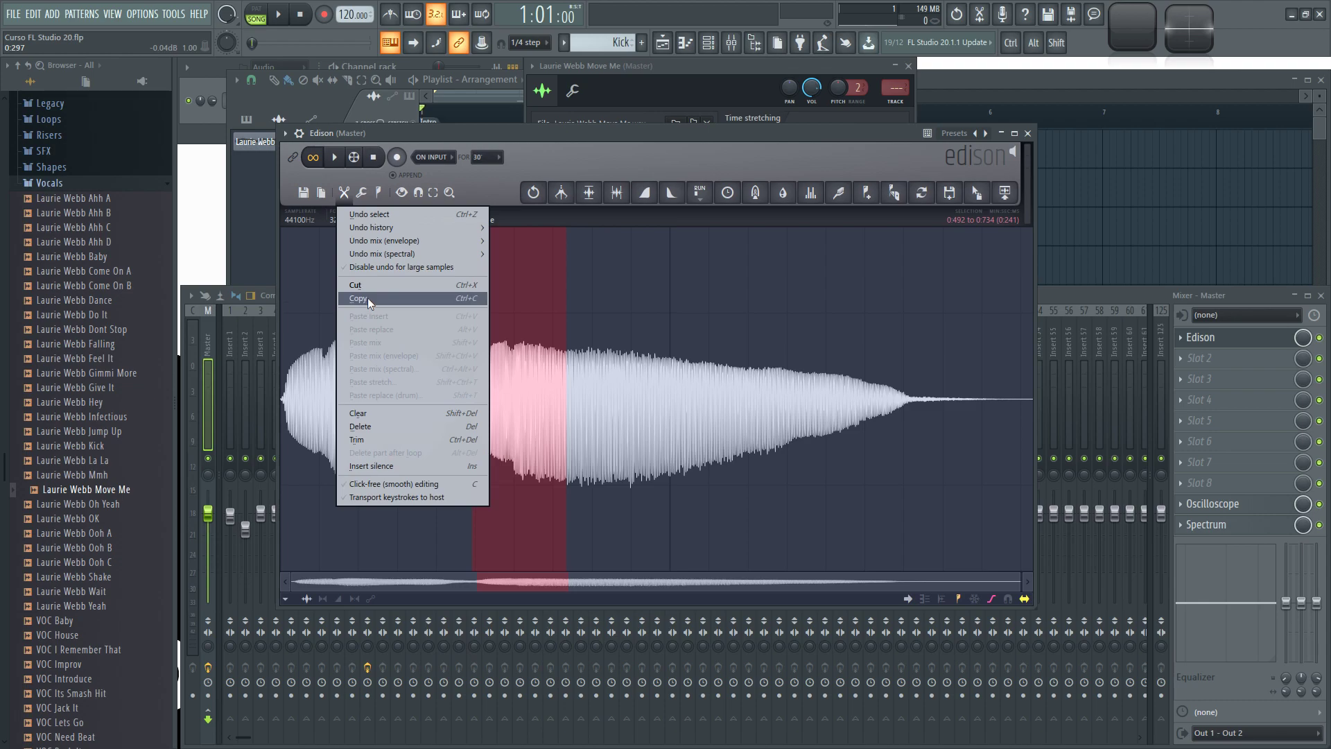
left_click(368, 298)
left_click(766, 319)
left_click(344, 192)
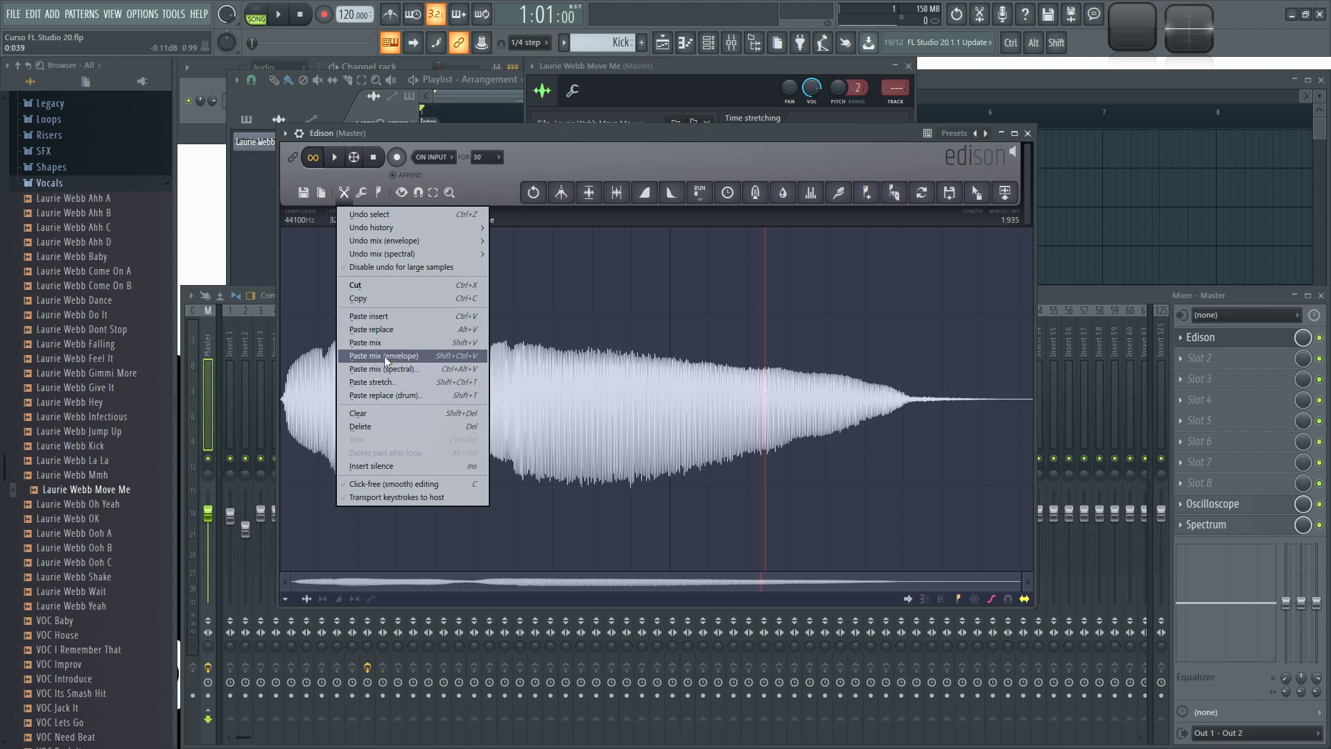
left_click(385, 317)
Select from 0:629 to the end of the sample, play the edited audio, and stop it
left_click(498, 360, "shift")
key("space")
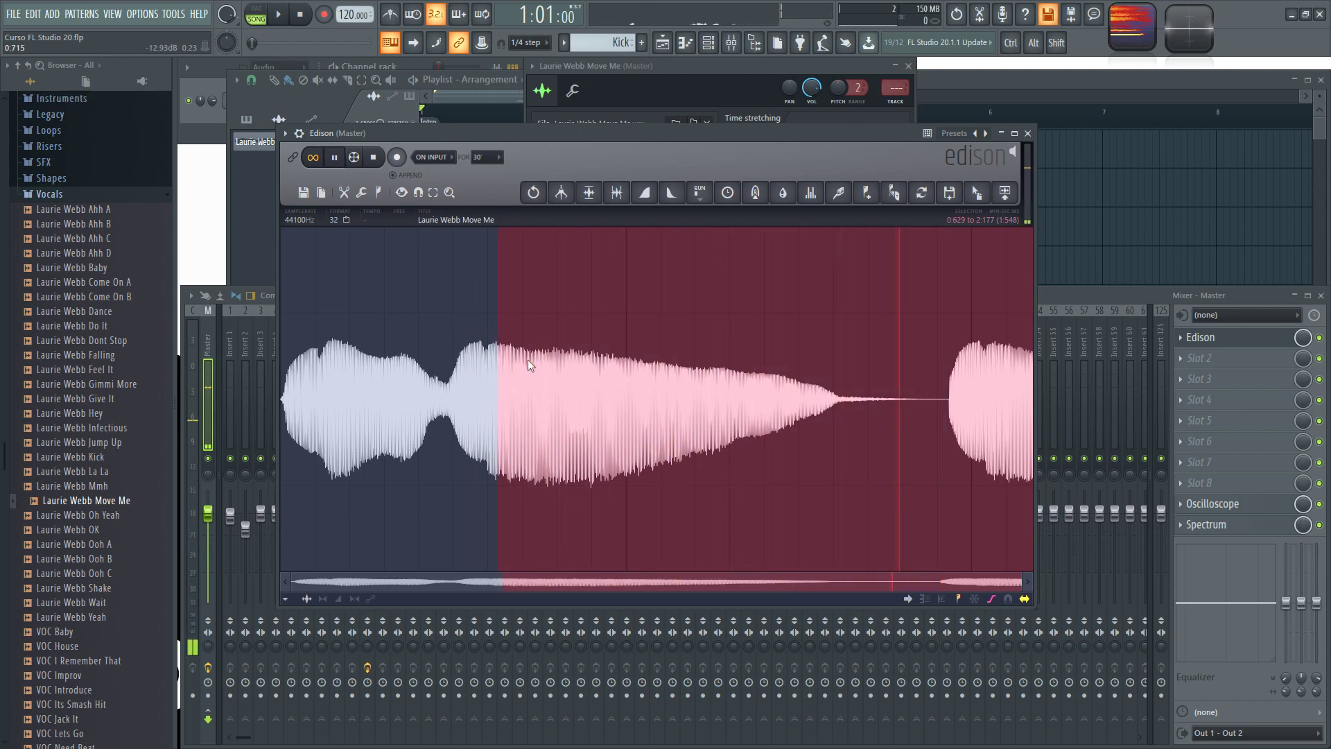
left_click(375, 158)
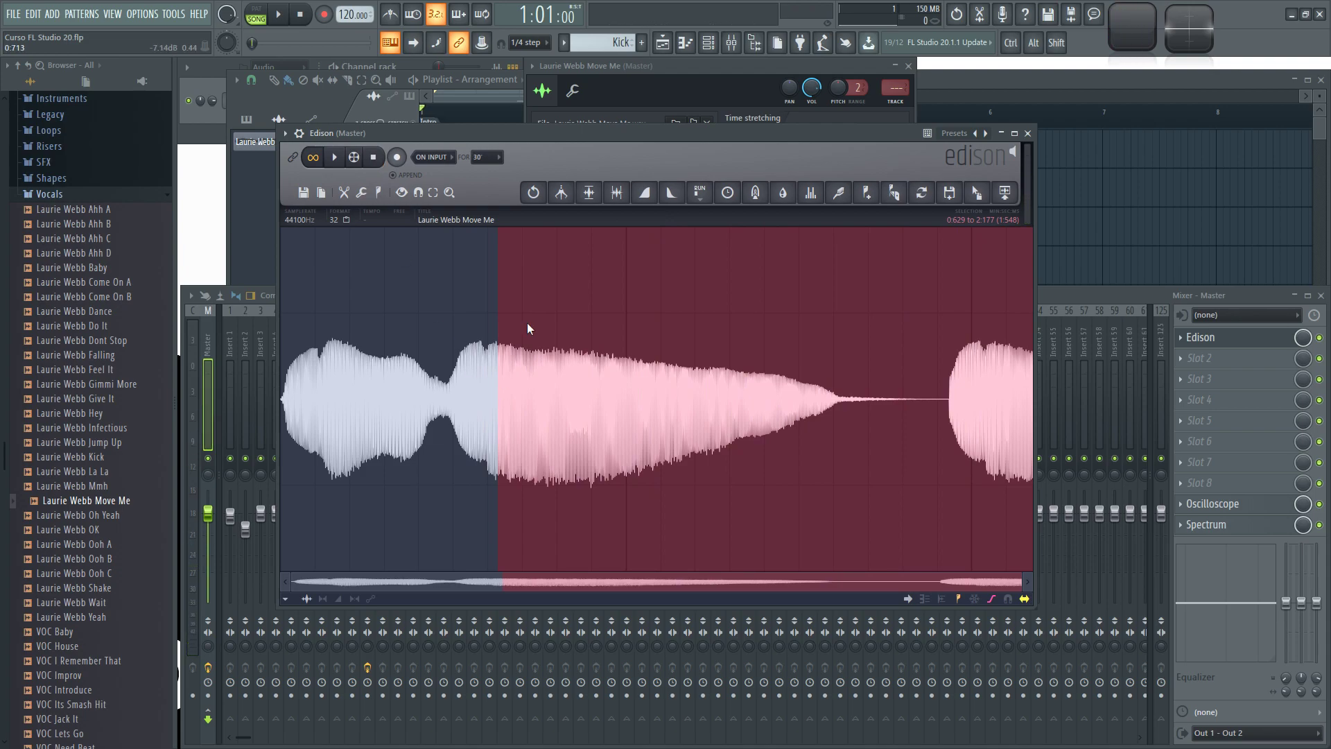
Select the entire sample, delete it, and undo the deletion
key("ctrl+a")
key("ctrl+a")
left_click(1232, 338)
left_click(1232, 338)
left_click(344, 194)
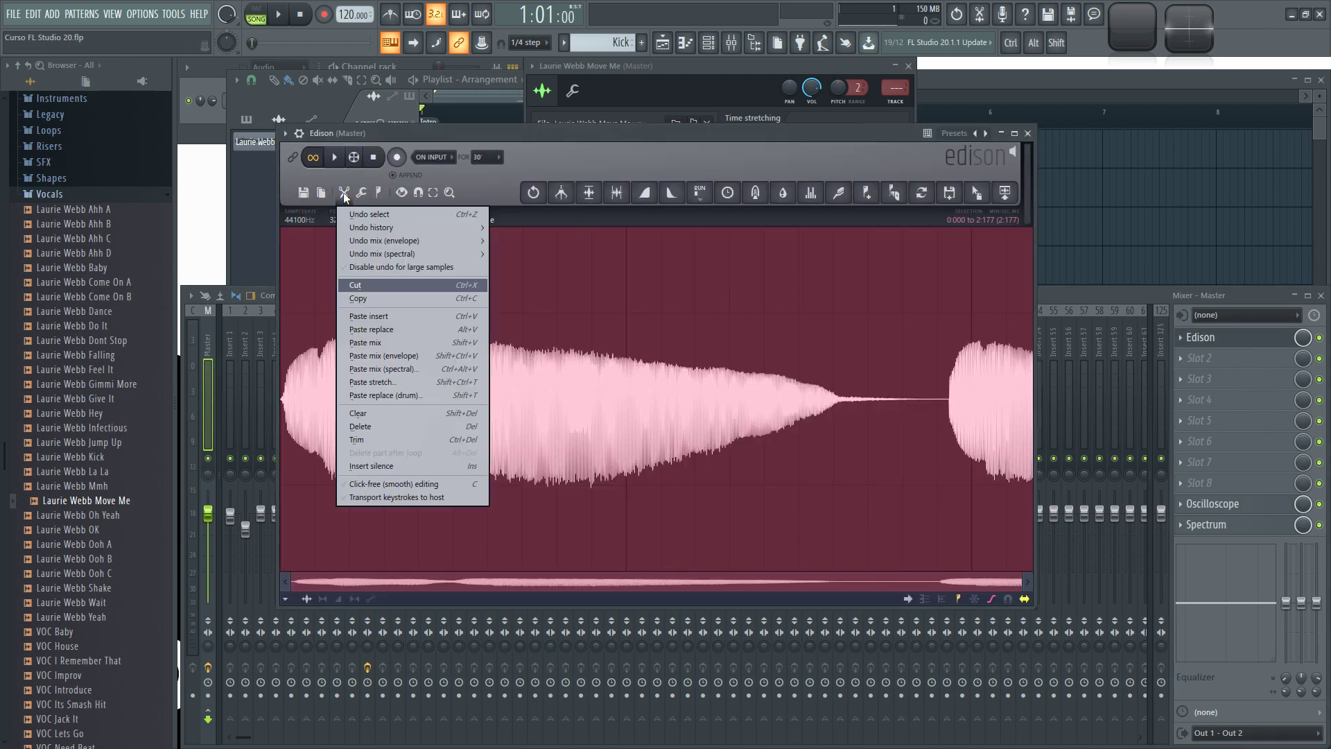
left_click(376, 425)
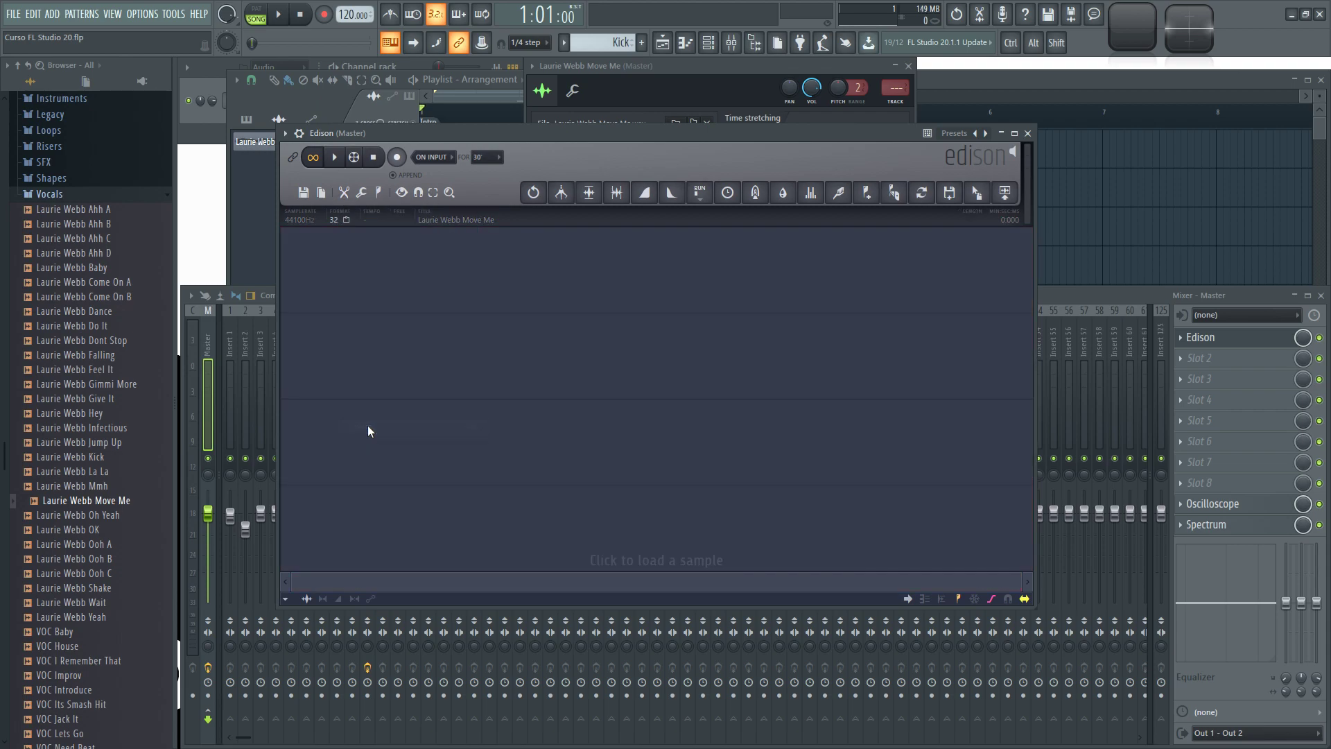
key("ctrl+z")
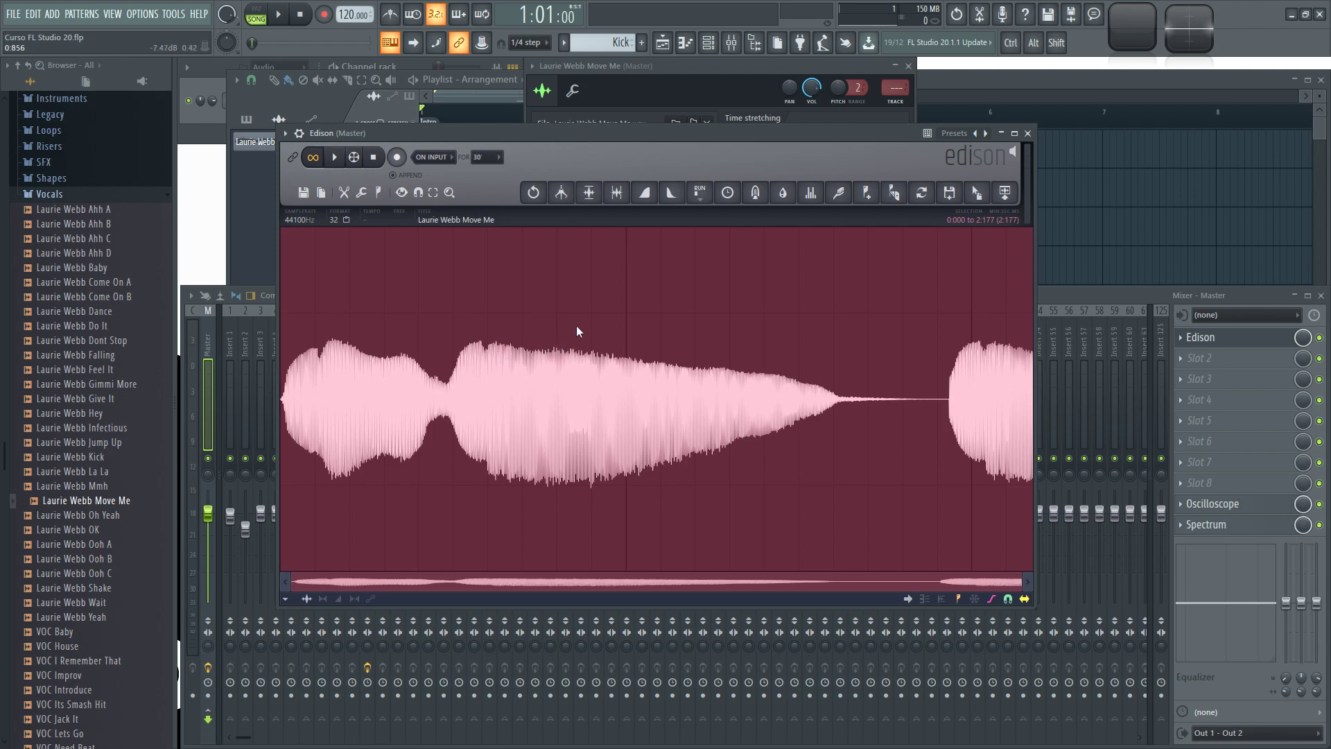
Delete the whole selected sample again, undo the deletion, and clear the selection
key("Delete")
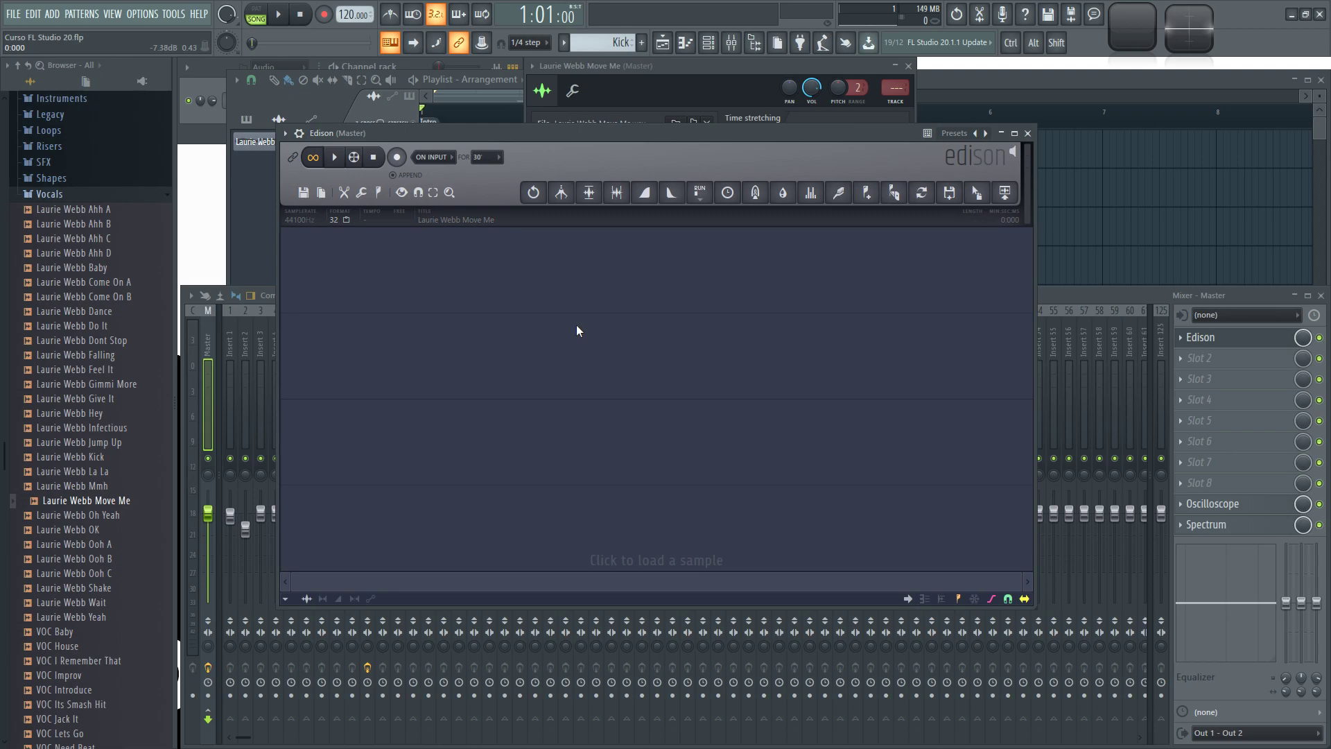
key("ctrl+z")
left_click(590, 337)
Delete the waveform section from 0:800 to 0:900, play the edit, and delete everything from 1:800 to the end
left_click_drag(561, 351, 580, 351)
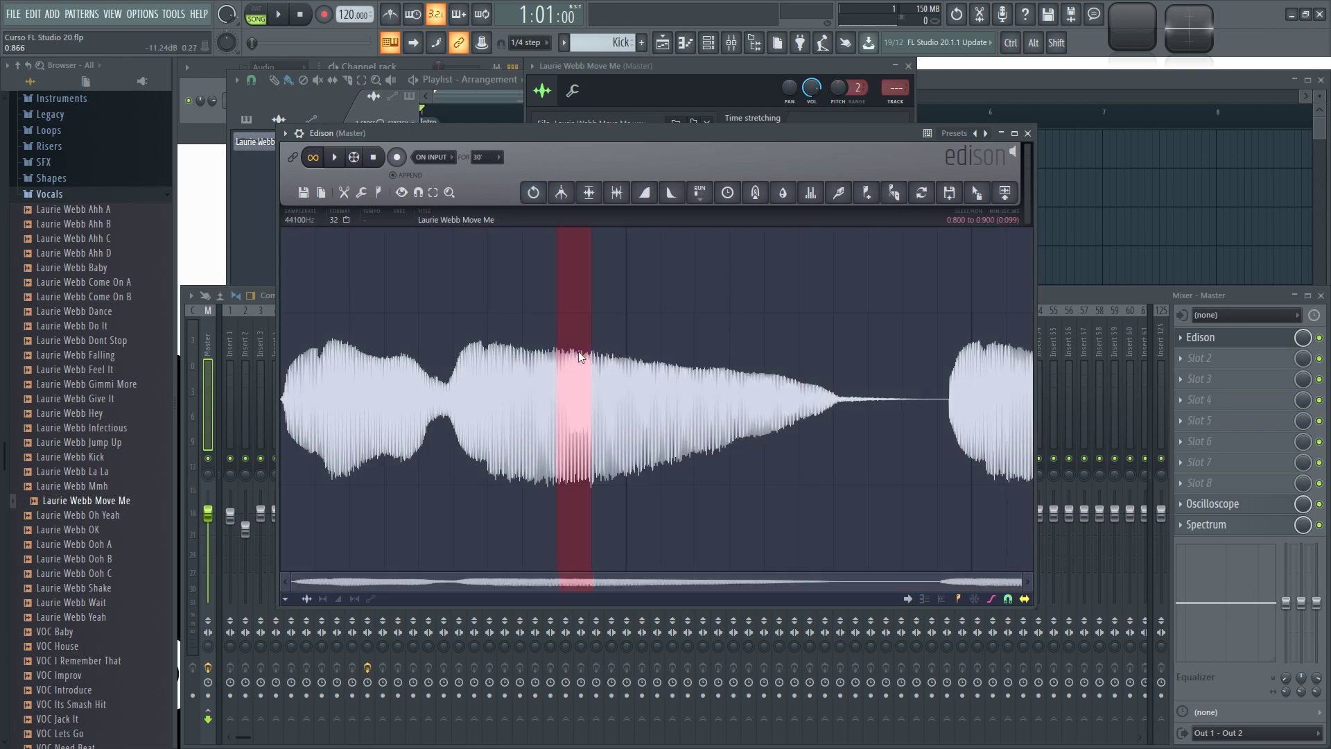
key("Delete")
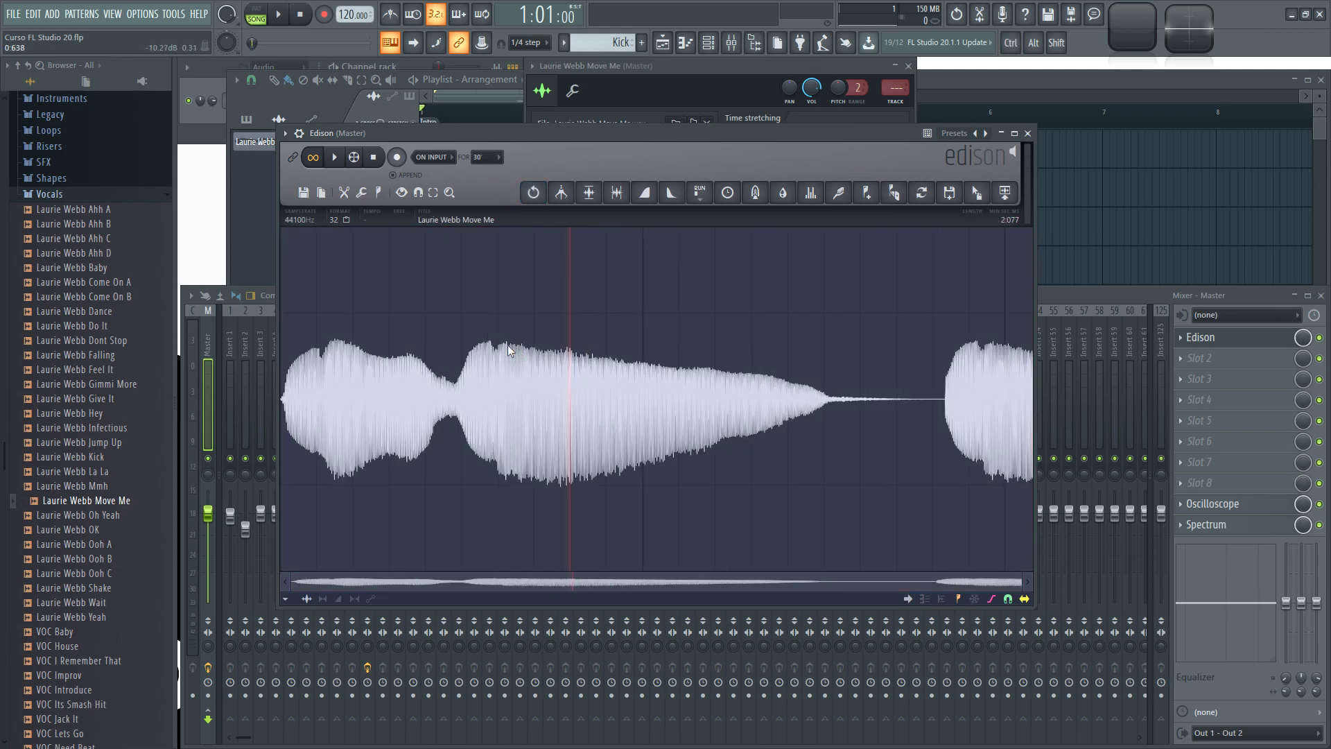
left_click(461, 342)
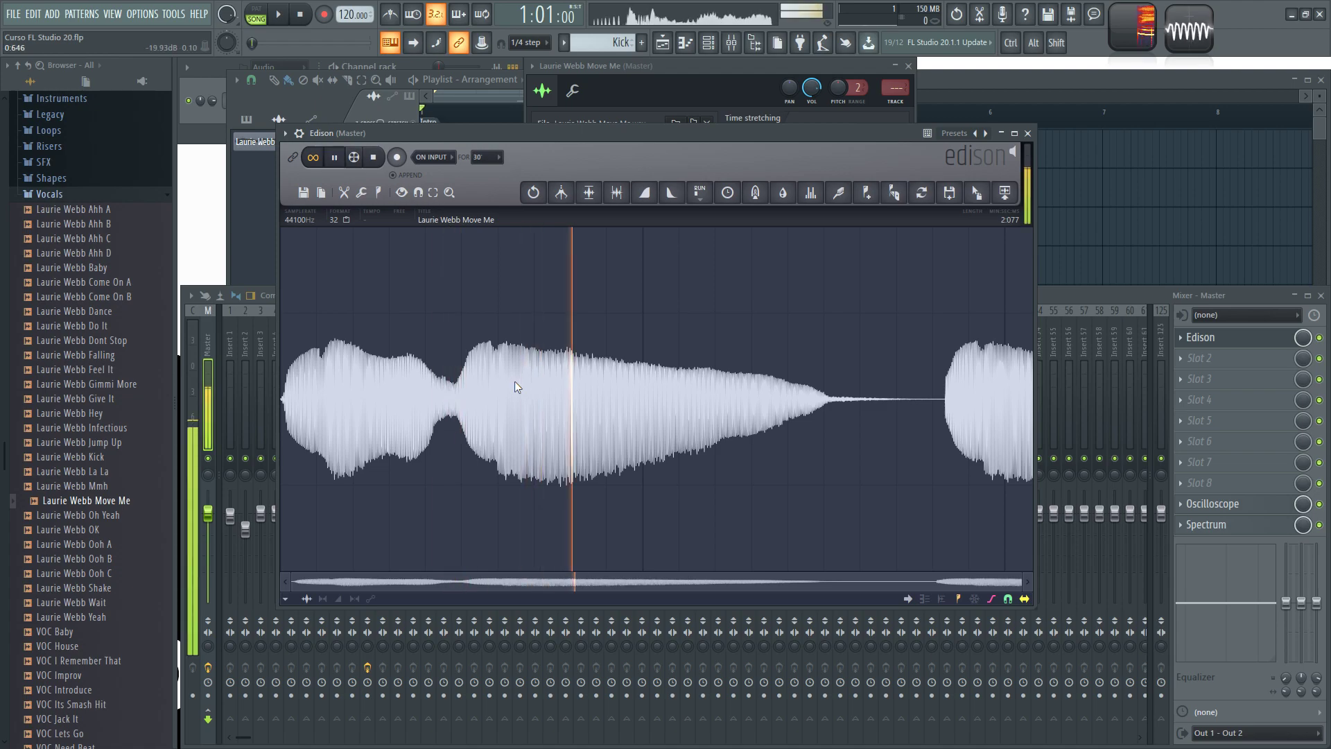
left_click_drag(935, 392, 962, 394)
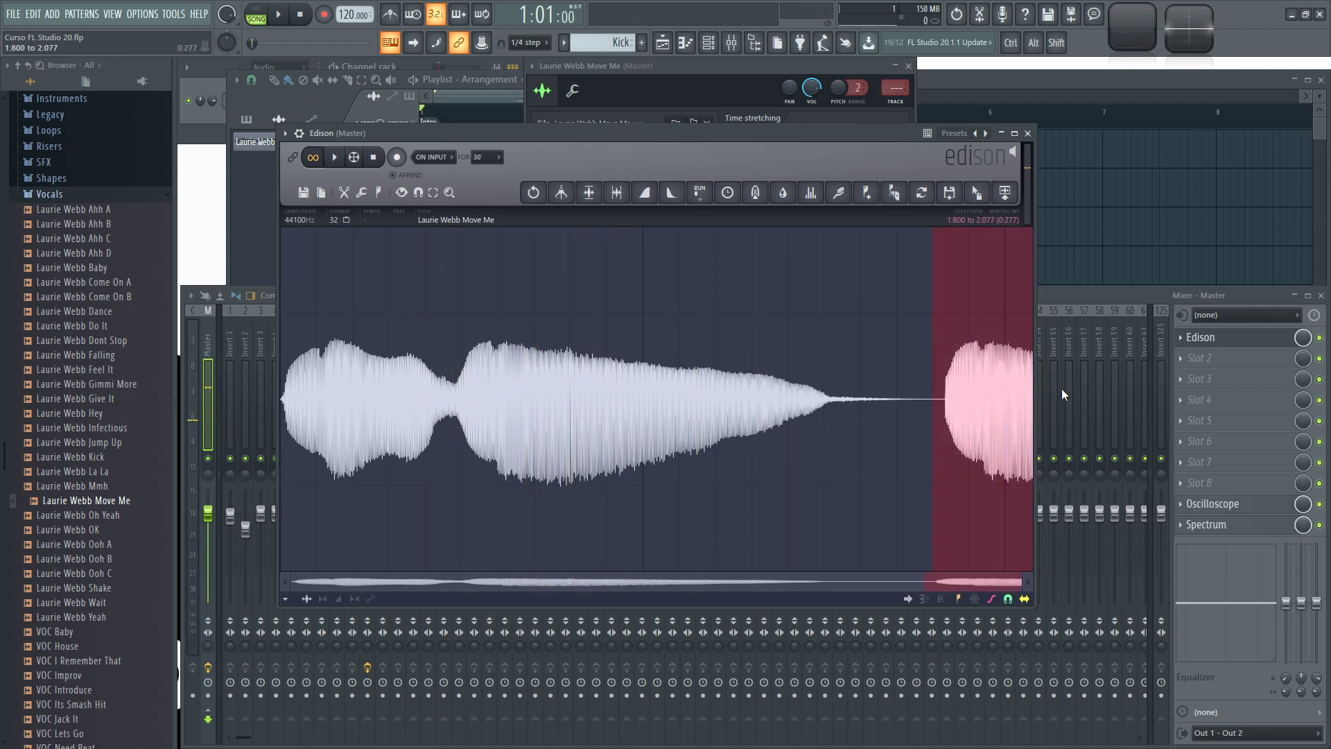
key("Delete")
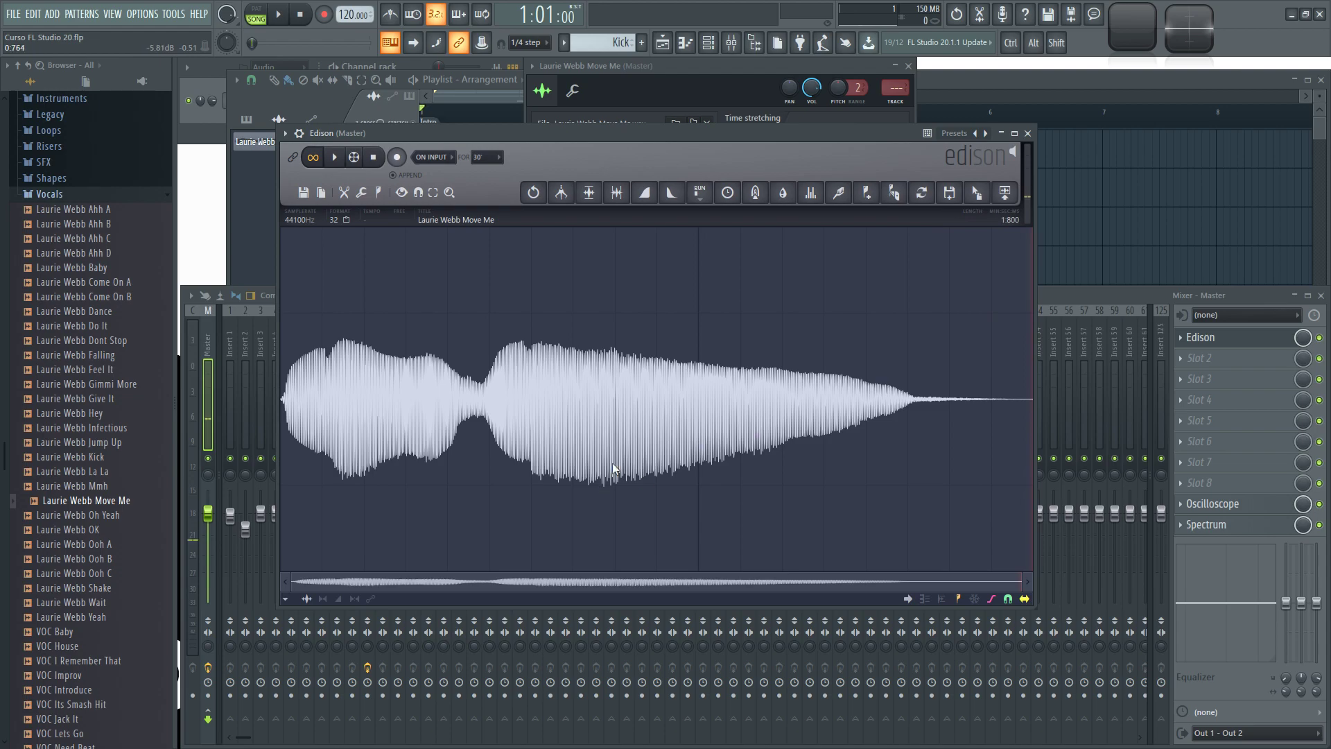
Trim the sample to the section from 0:700 to 0:900, play it, and undo the trim
left_click(344, 193)
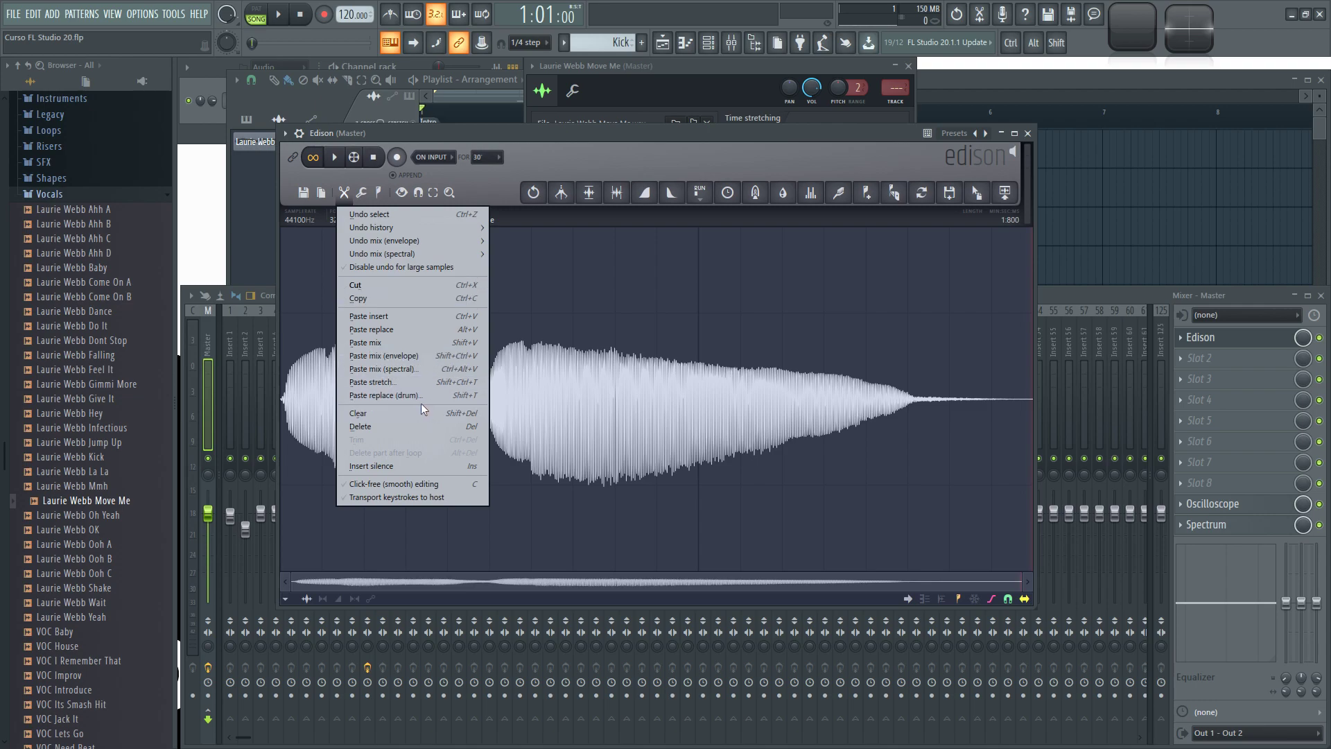
left_click(660, 361)
left_click_drag(572, 387, 656, 389)
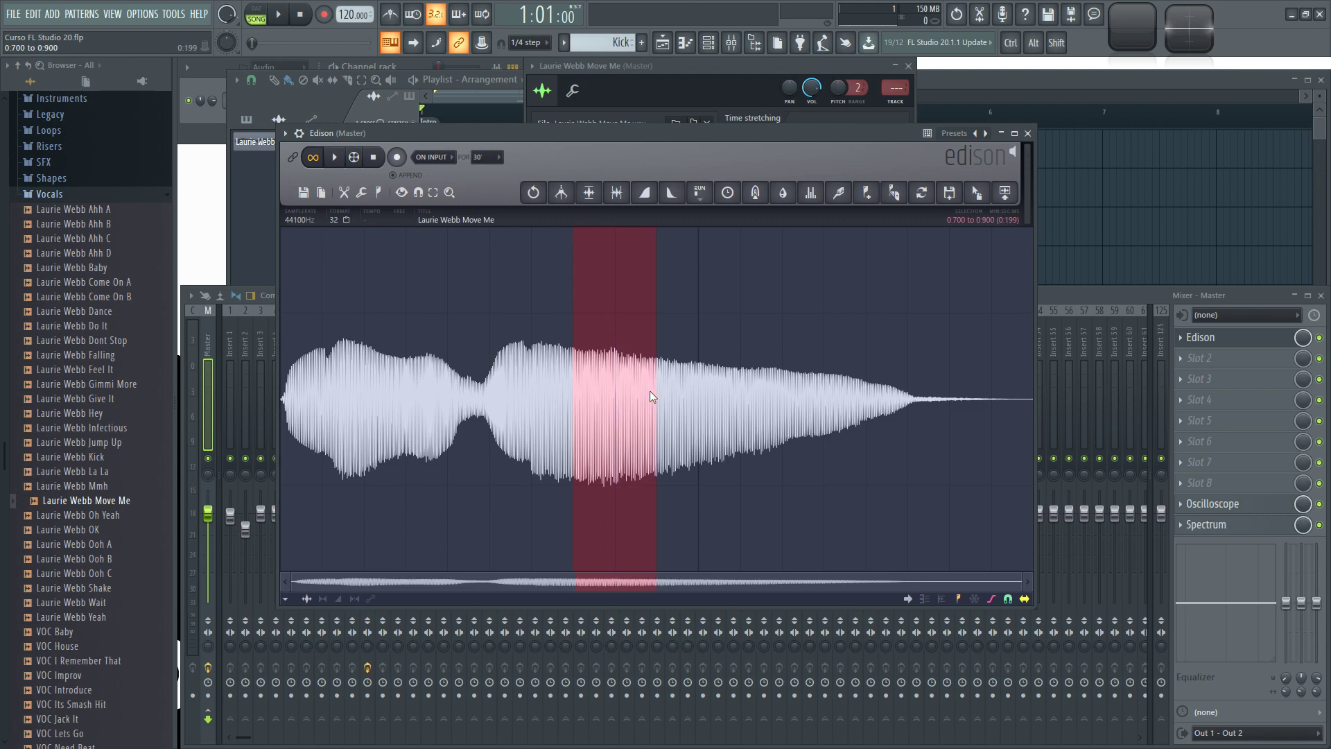
left_click(342, 192)
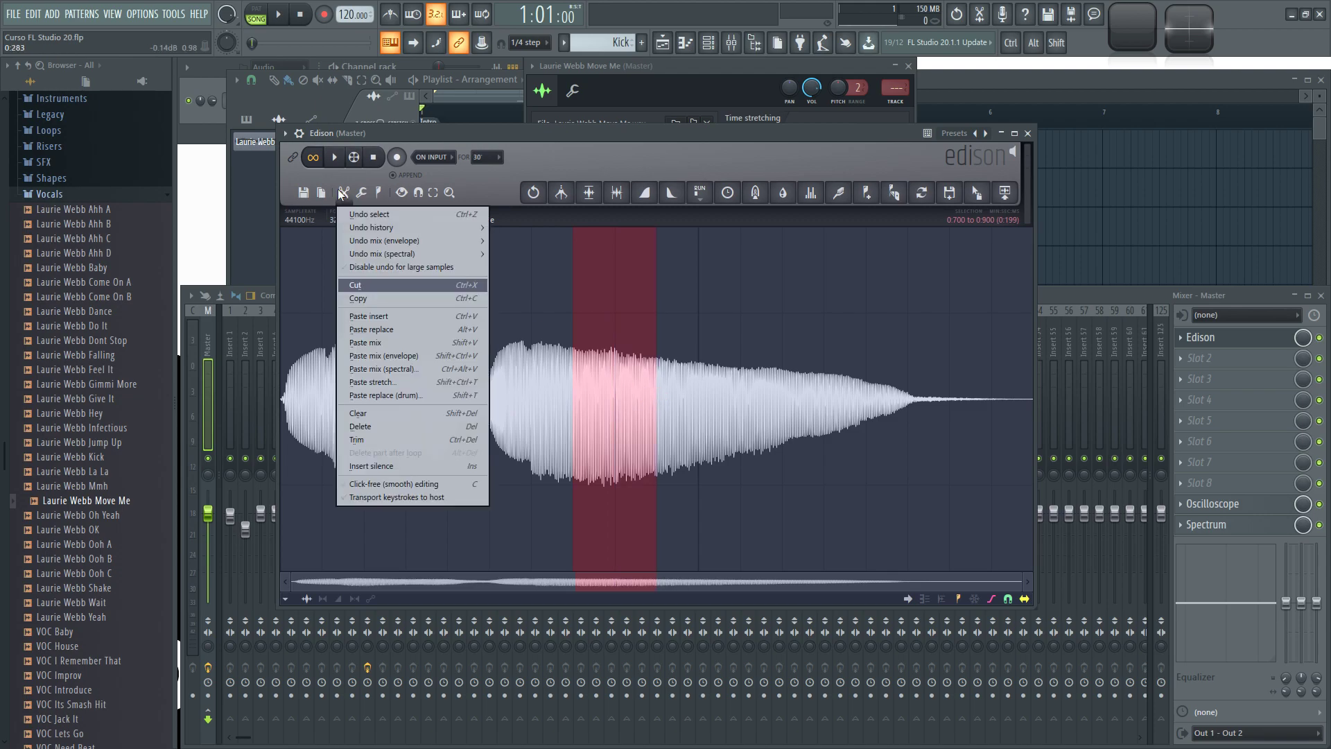
left_click(363, 438)
key("space")
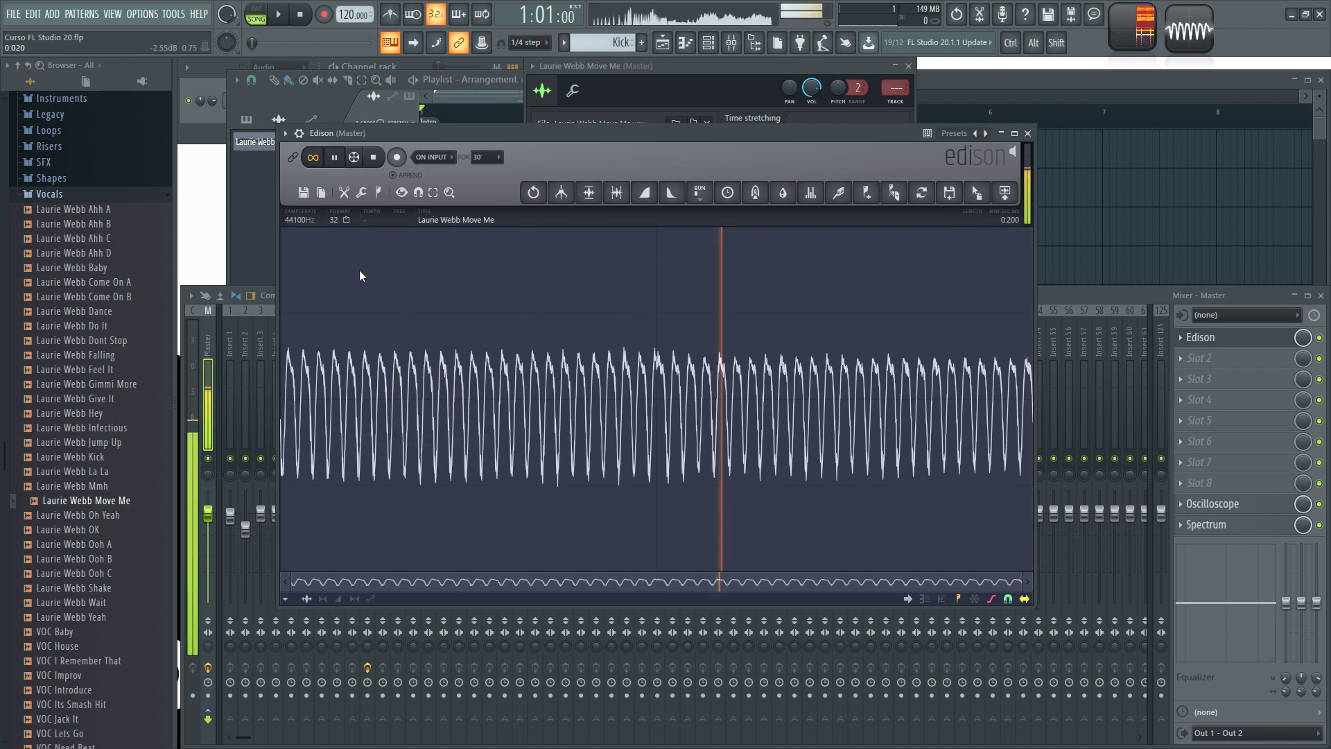
key("space")
key("ctrl+z")
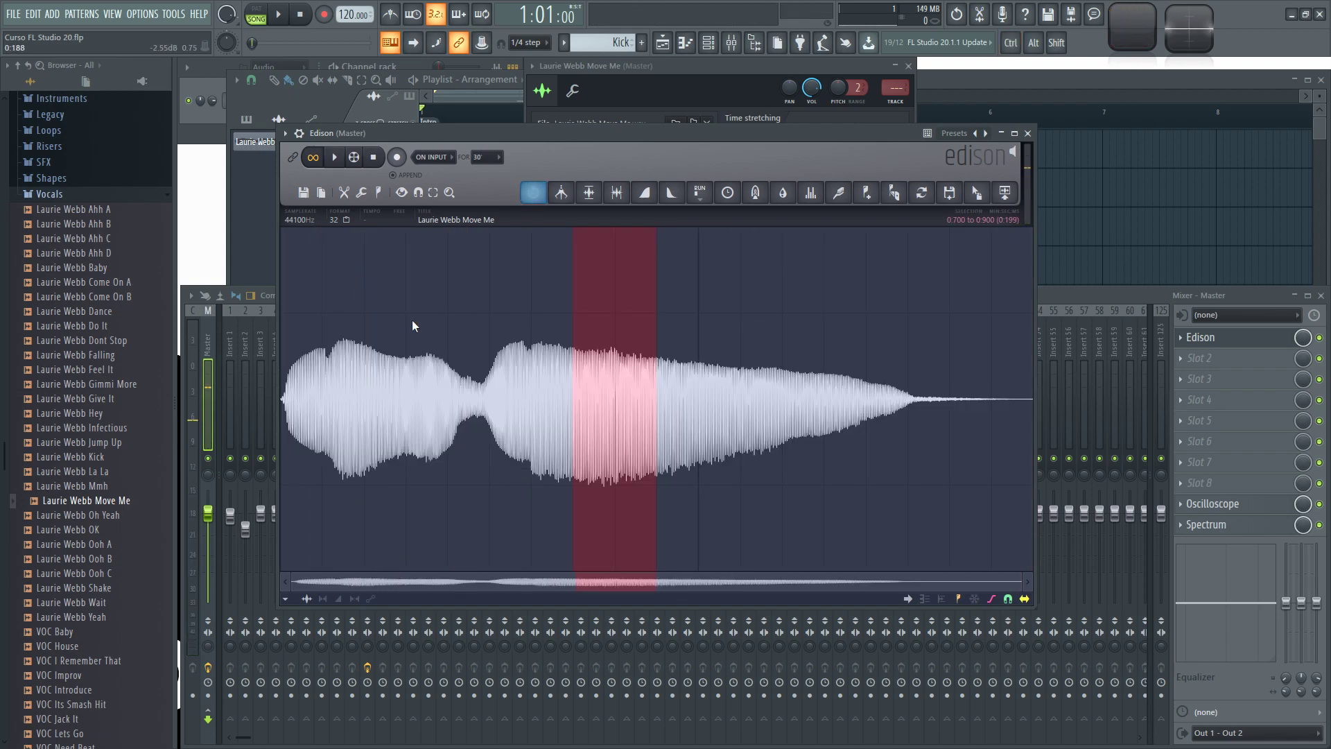
Trim the sample to the section from 0:500 to 1:500, play it, and undo the trim
left_click_drag(481, 393, 909, 435)
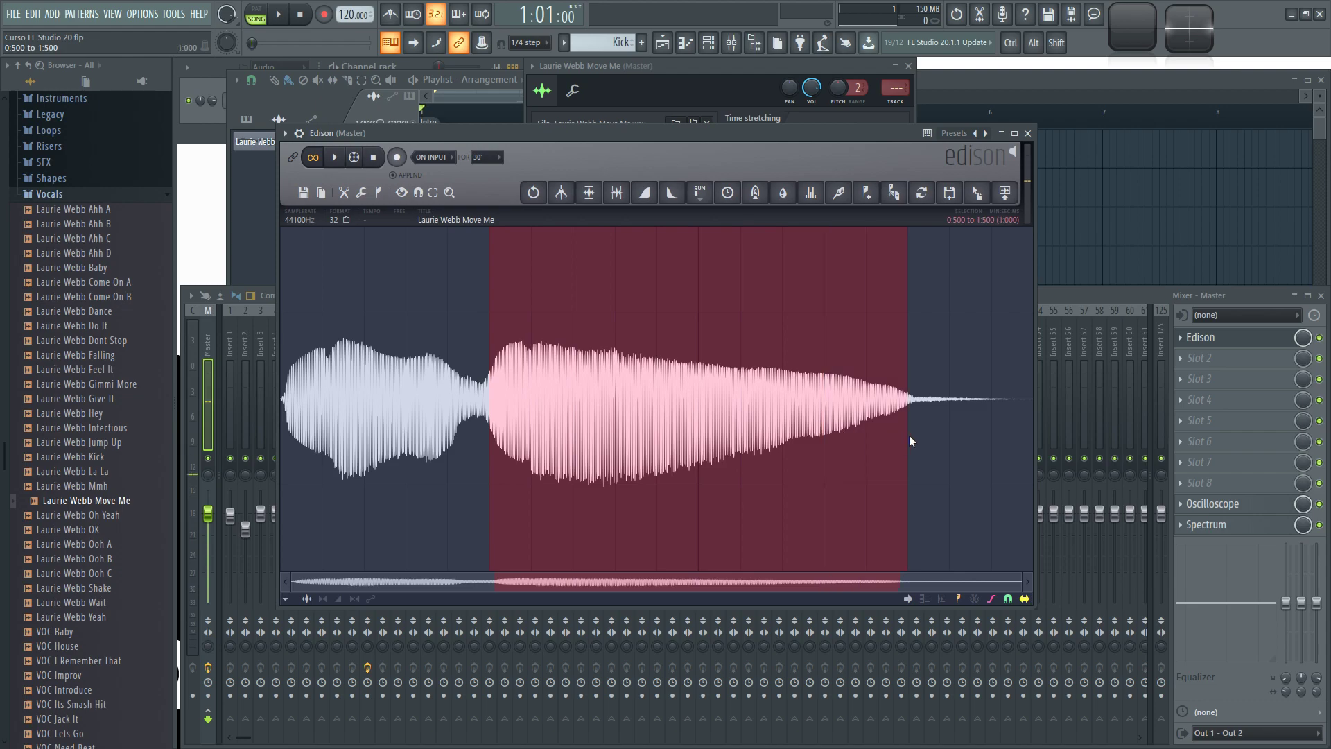
left_click(344, 193)
left_click(389, 438)
key("space")
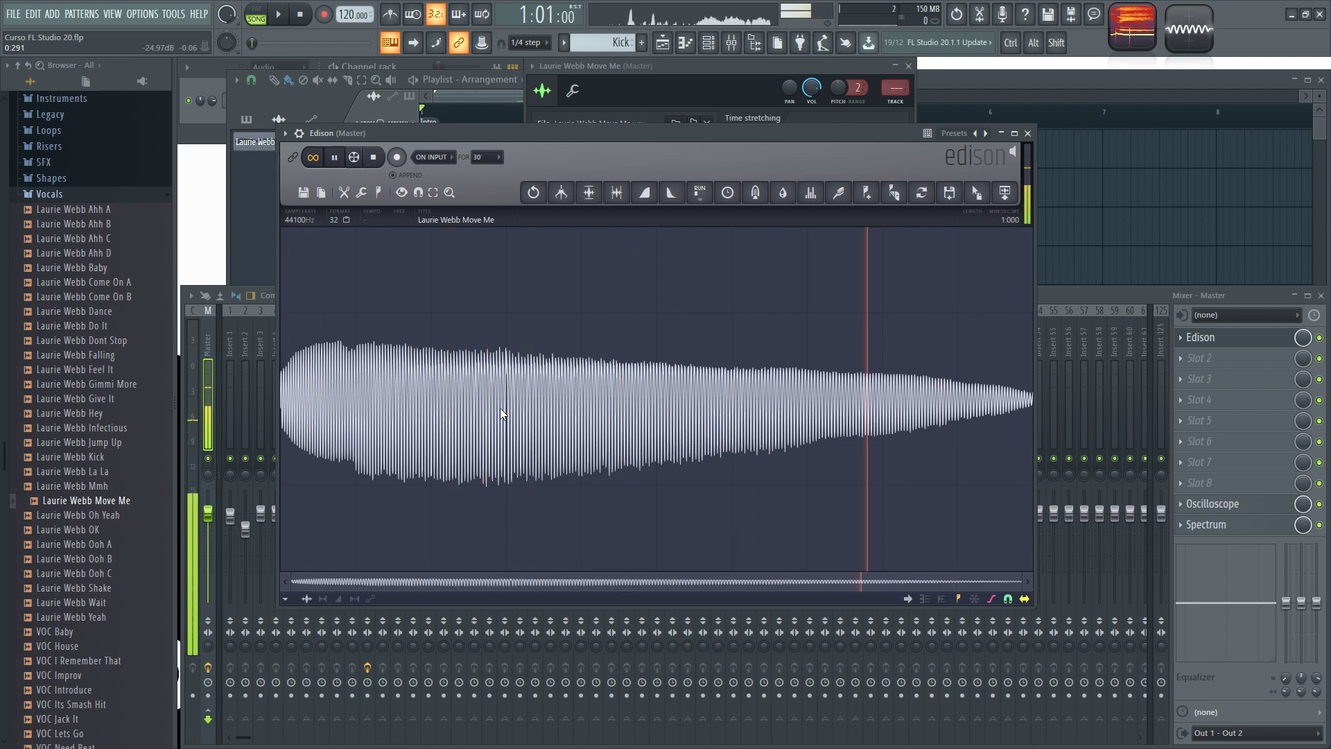
key("space")
key("ctrl+z")
Load the original Laurie Webb Move Me sample into Edison again, play it, and stop playback
left_click(575, 339)
key("ctrl+z")
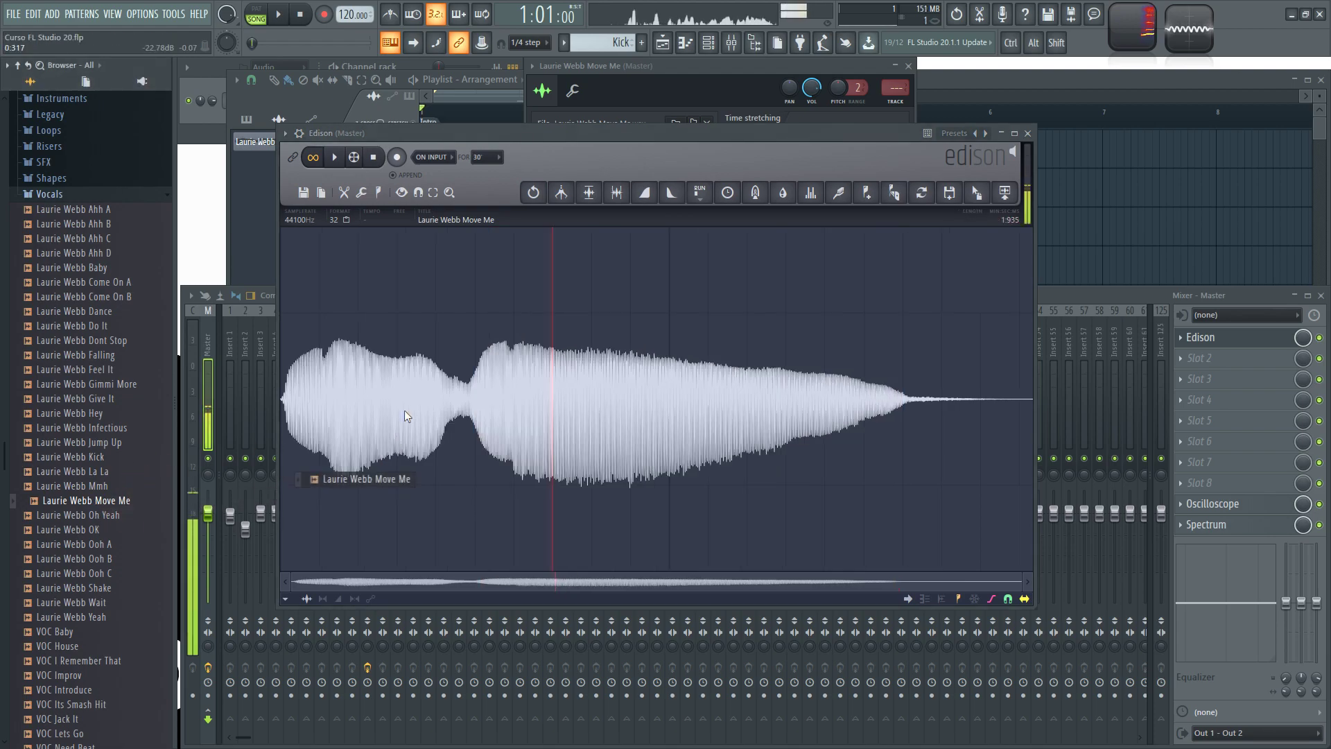
left_click(336, 157)
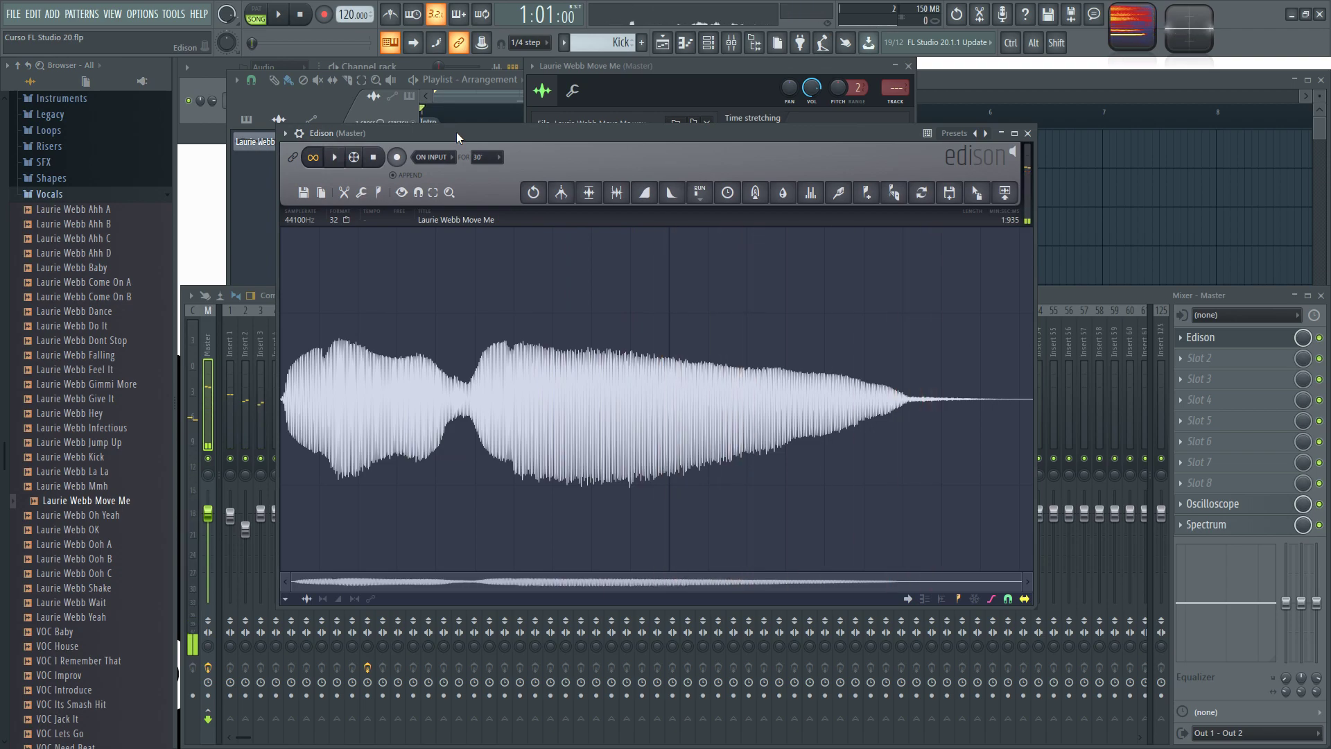
key("space")
Apply a fade in across the whole sample, play it, and undo the fade
left_click(344, 192)
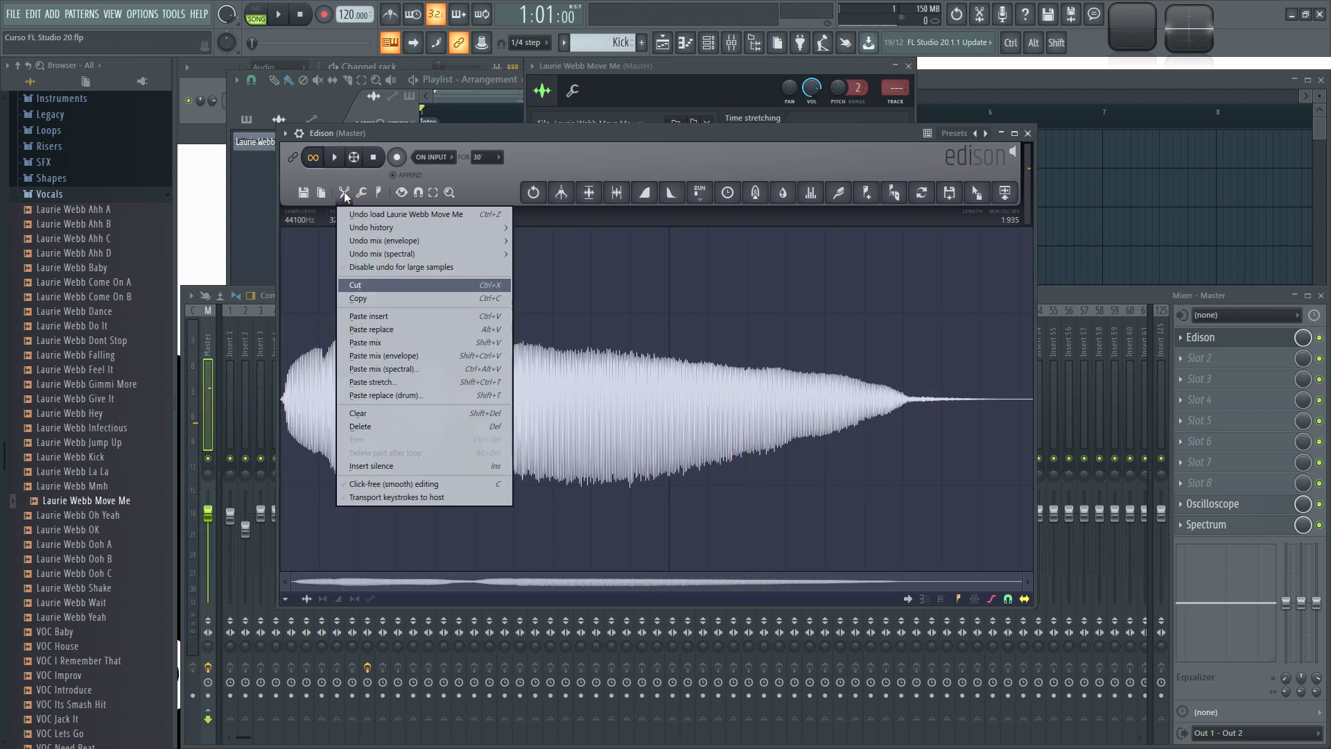
left_click(359, 193)
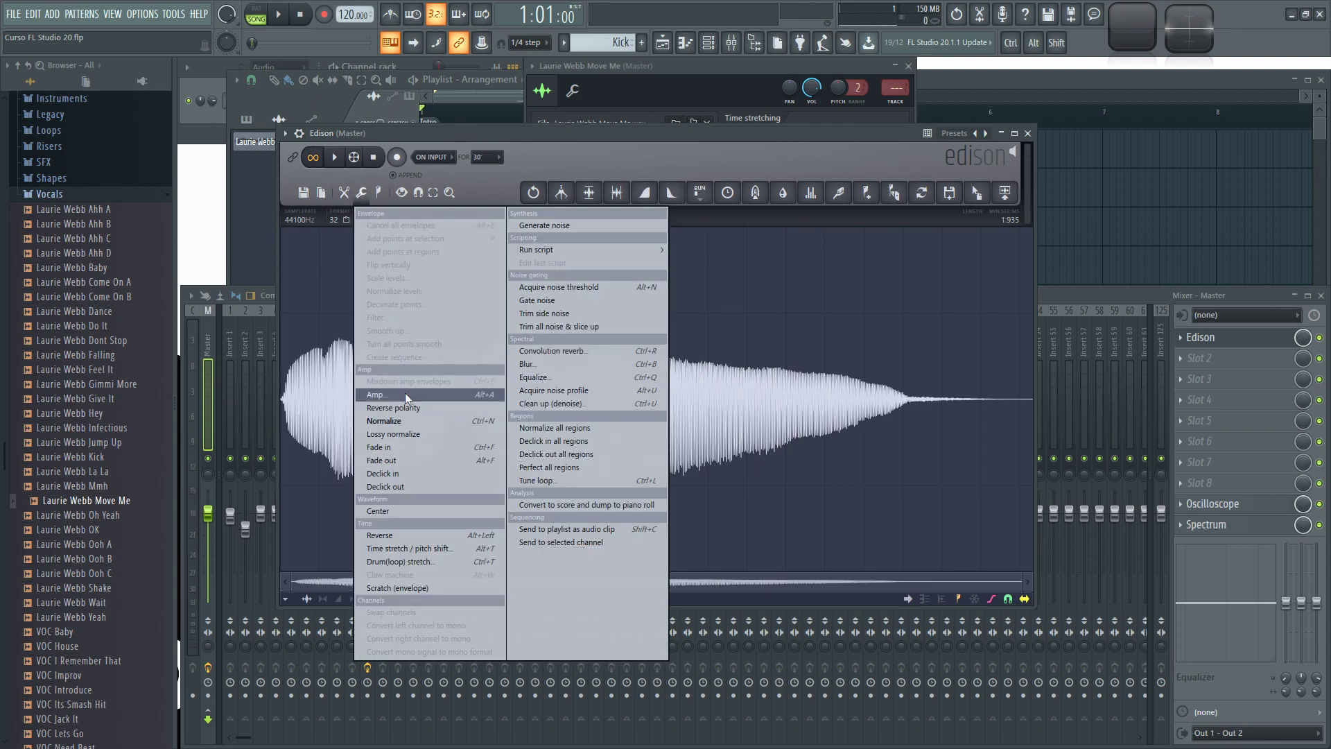
left_click(388, 447)
key("space")
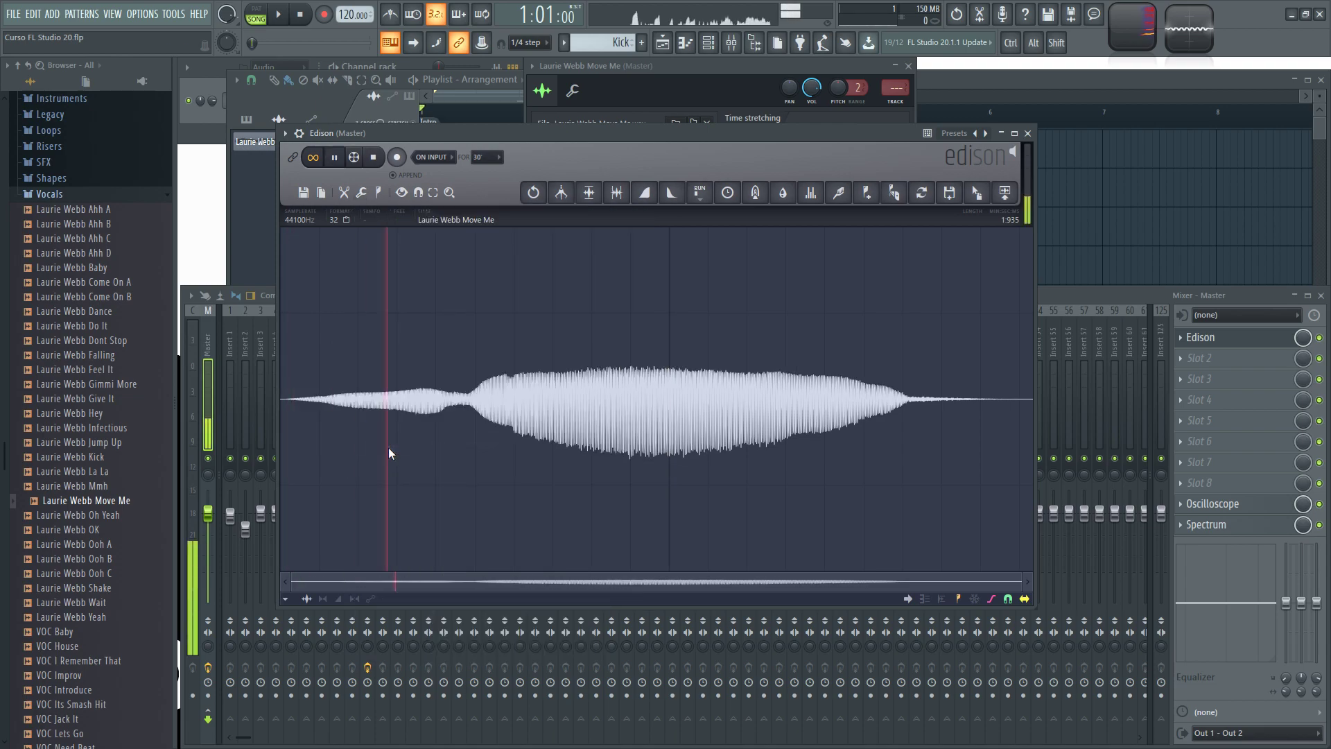
key("ctrl+z")
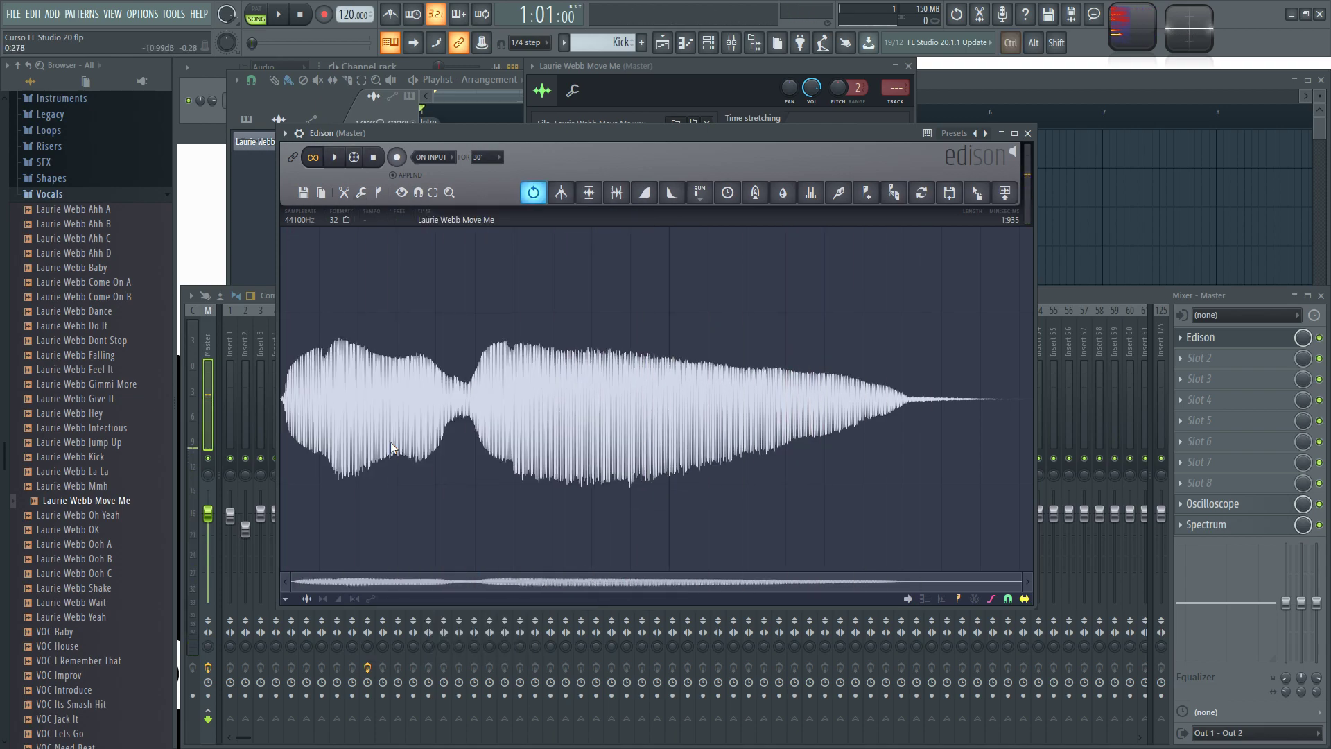
Apply a fade out across the whole sample, play it, and undo the fade
left_click(361, 193)
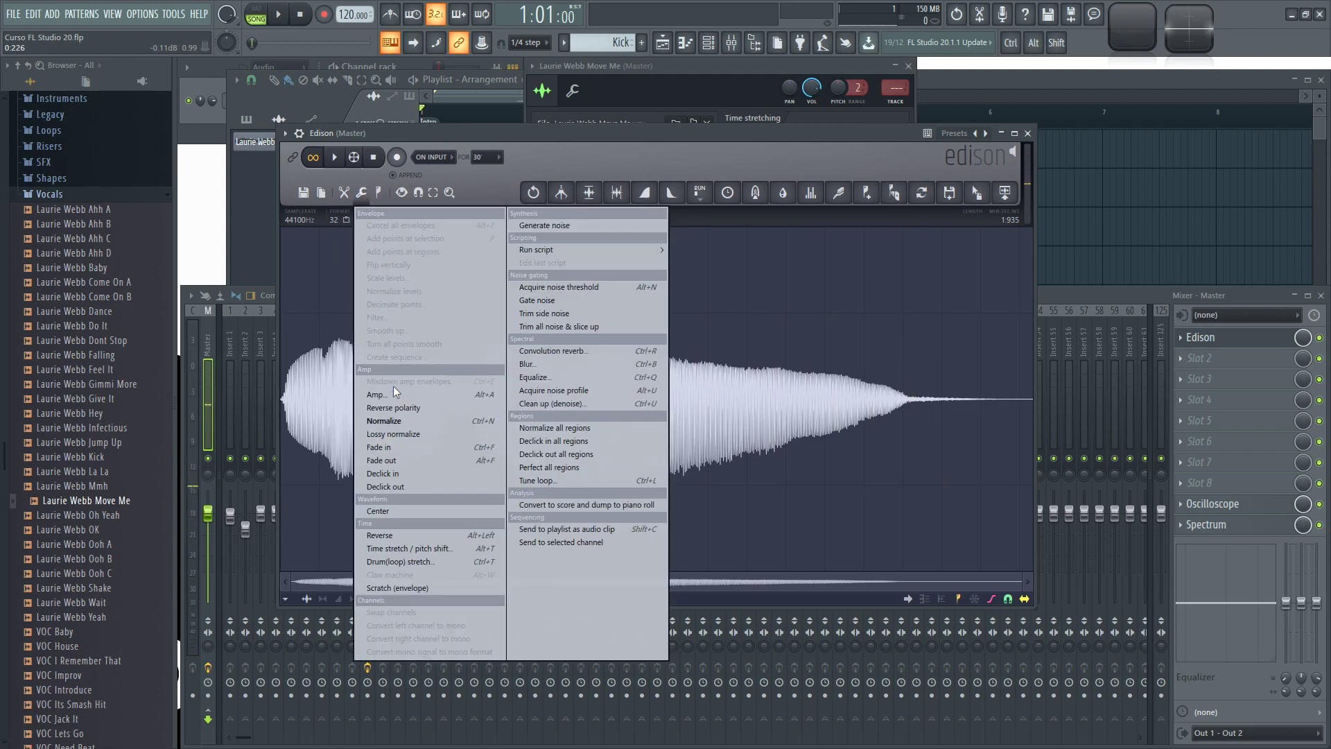
left_click(393, 460)
key("space")
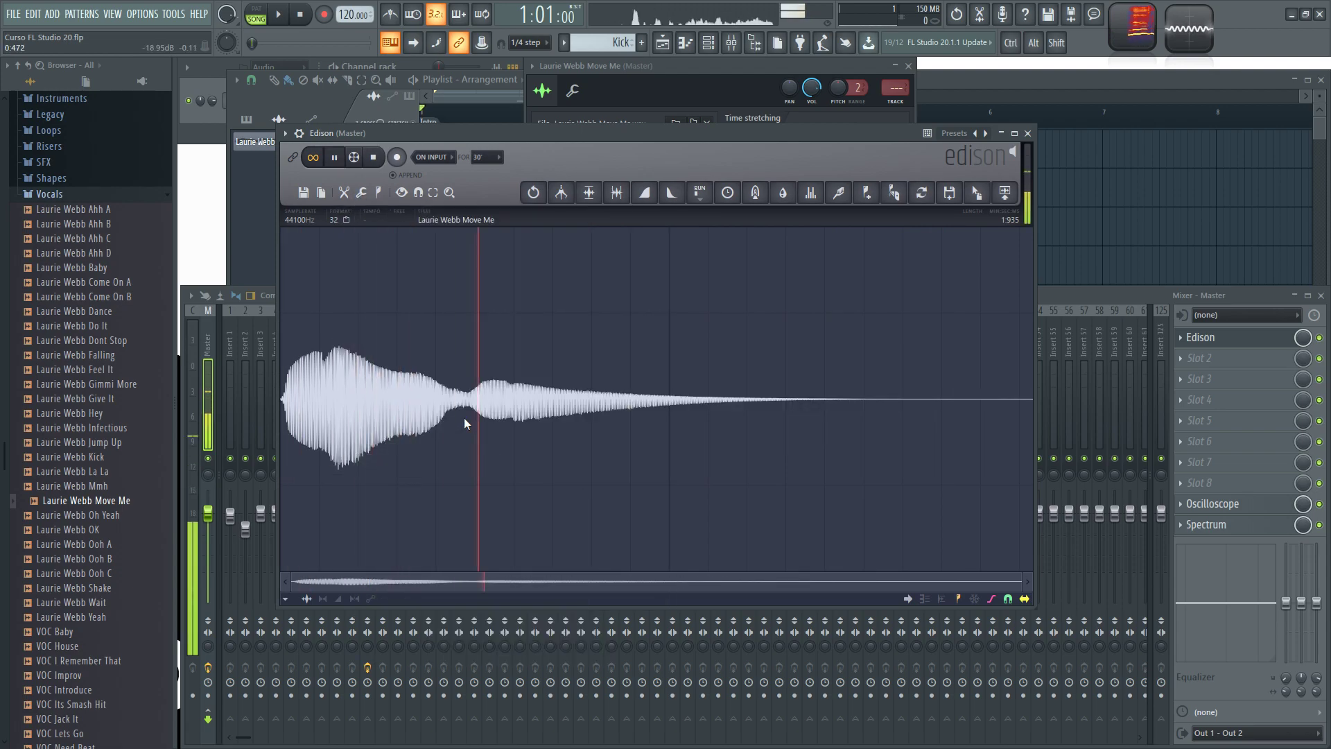
key("ctrl+z")
key("space")
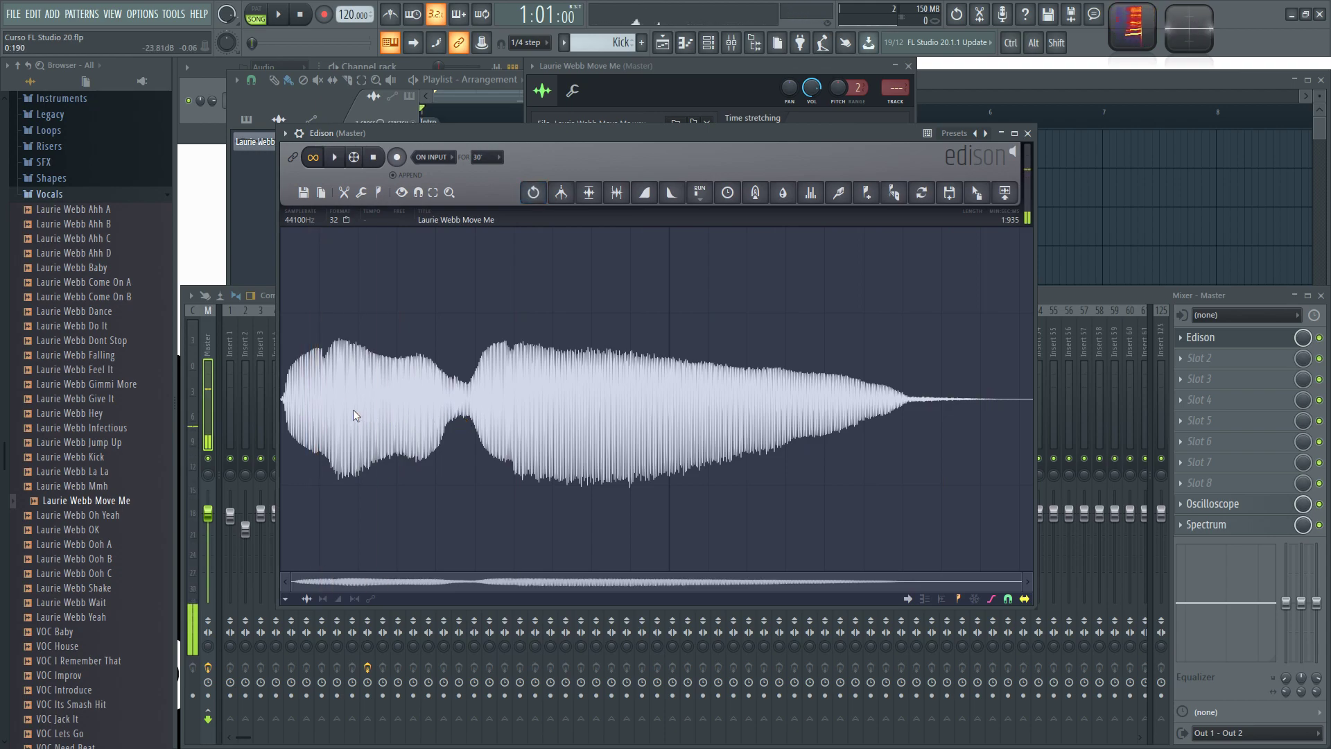
Select the start of the sample from 0:000 to 0:100 and apply a fade in to it
left_click_drag(300, 390, 346, 389)
left_click(294, 392)
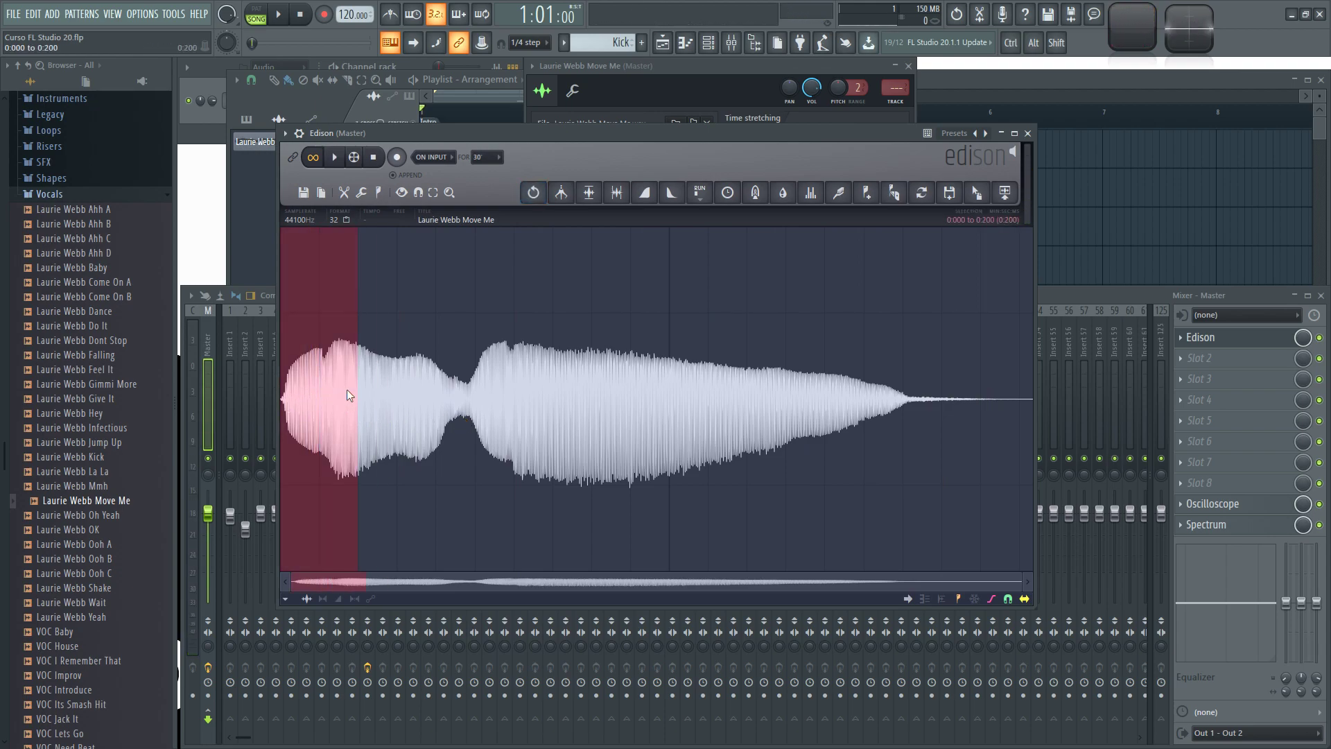
left_click(361, 192)
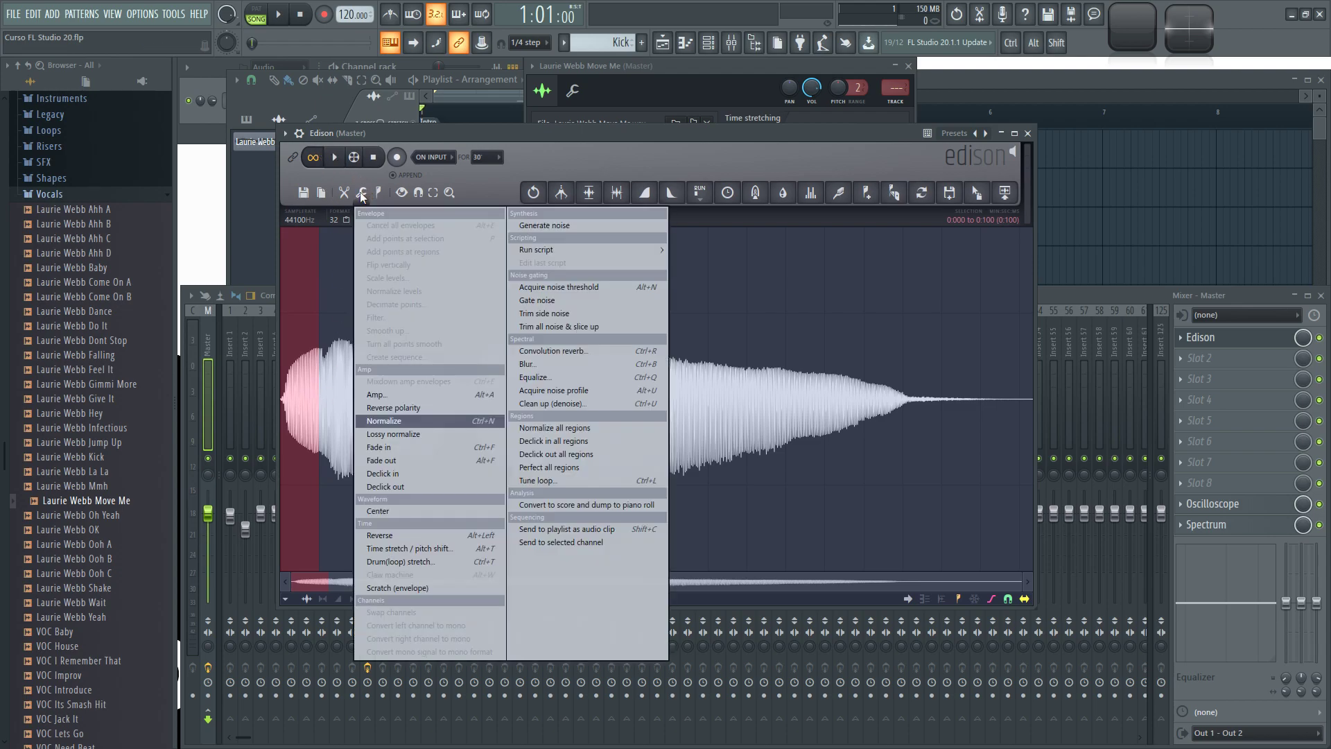
left_click(386, 447)
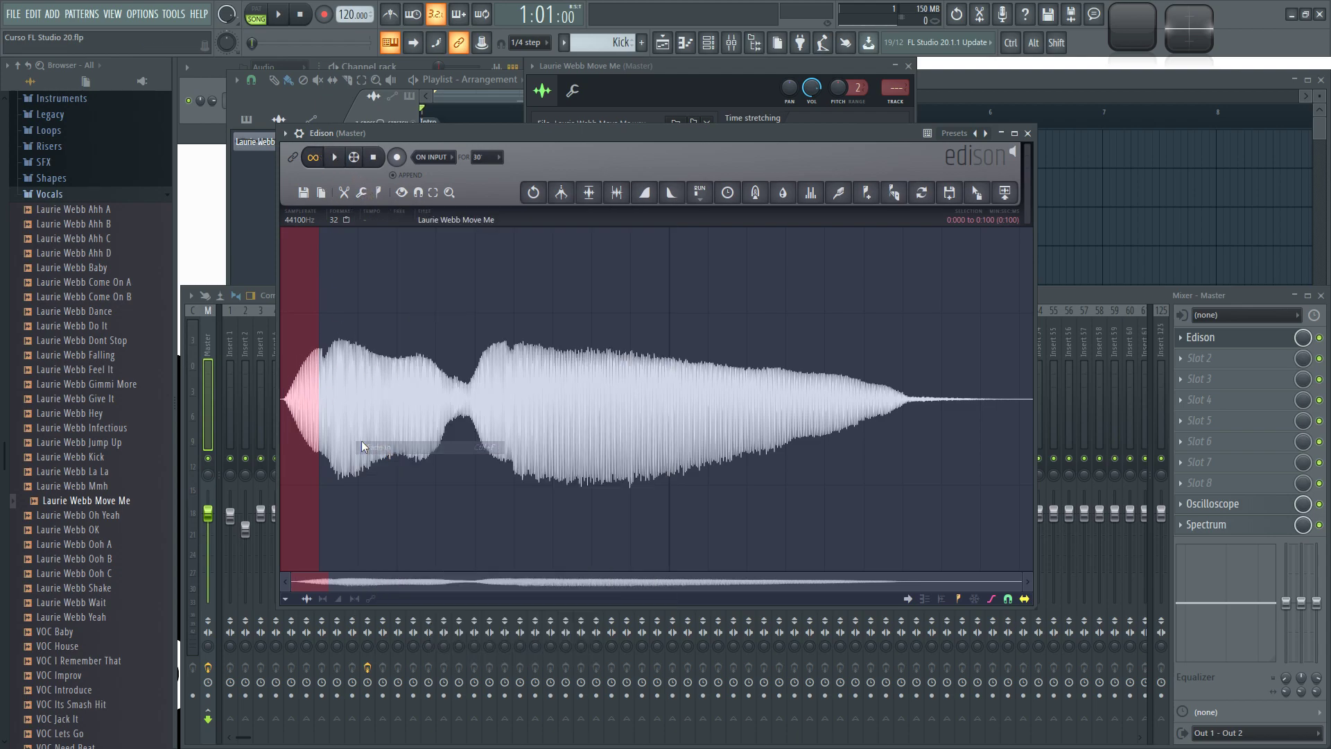
Play the faded-in start, select the entire sample, play it, and stop playback
left_click(331, 158)
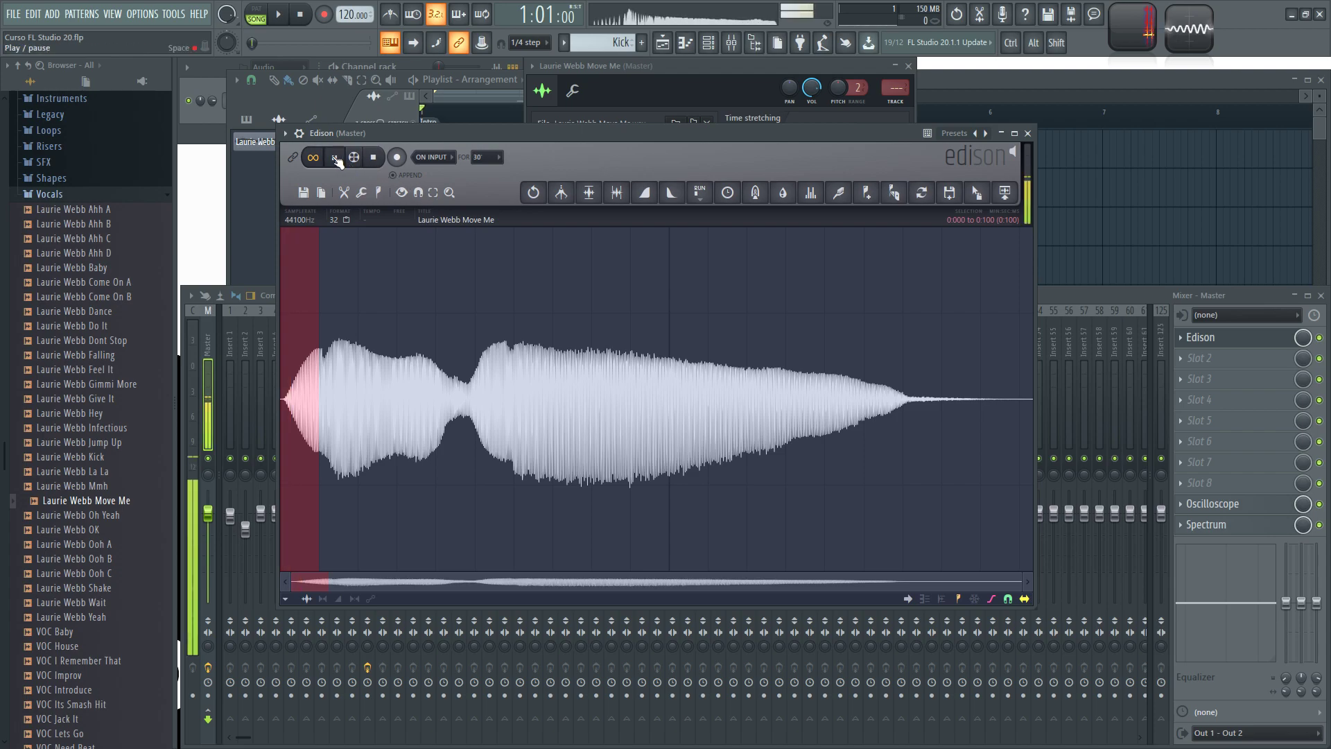
key("ctrl+a")
left_click(375, 158)
key("space")
left_click(376, 158)
Normalize the whole sample, toggle between the original and normalized versions, play it, and leave the normalization undone
left_click(362, 193)
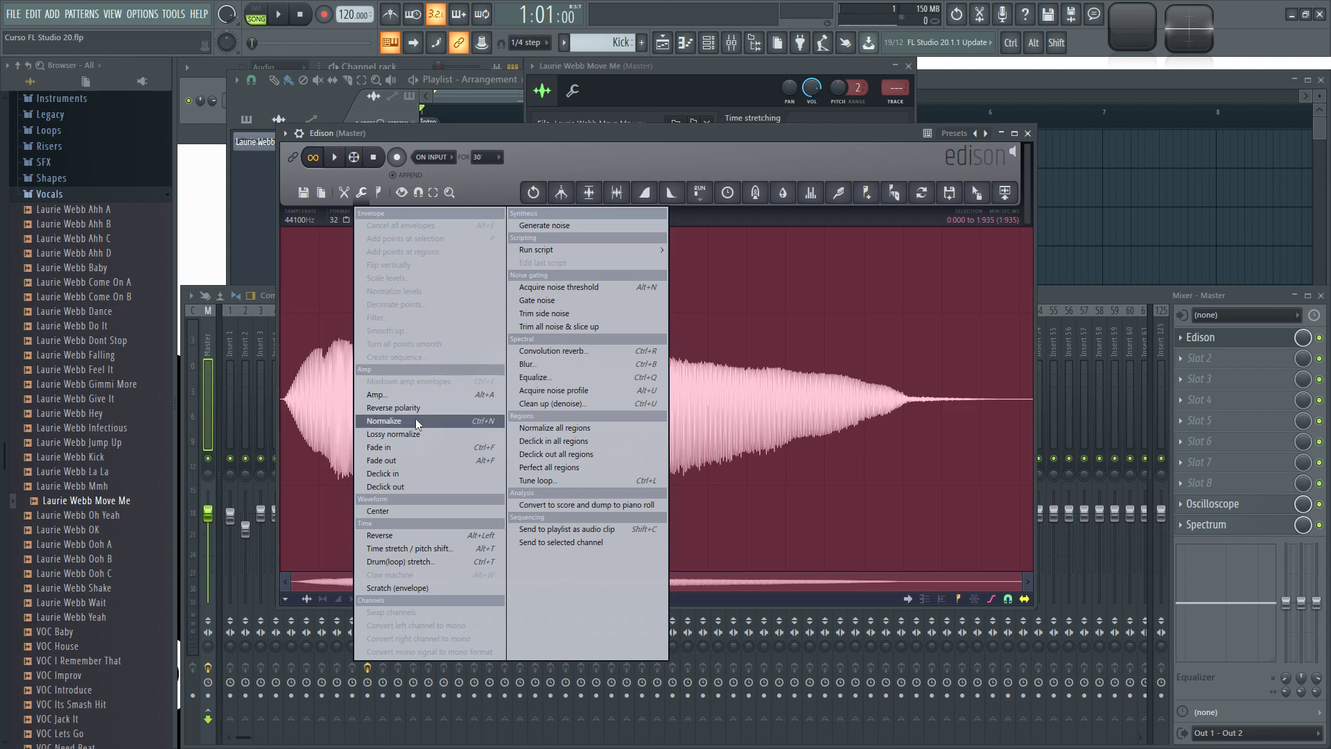
left_click(394, 421)
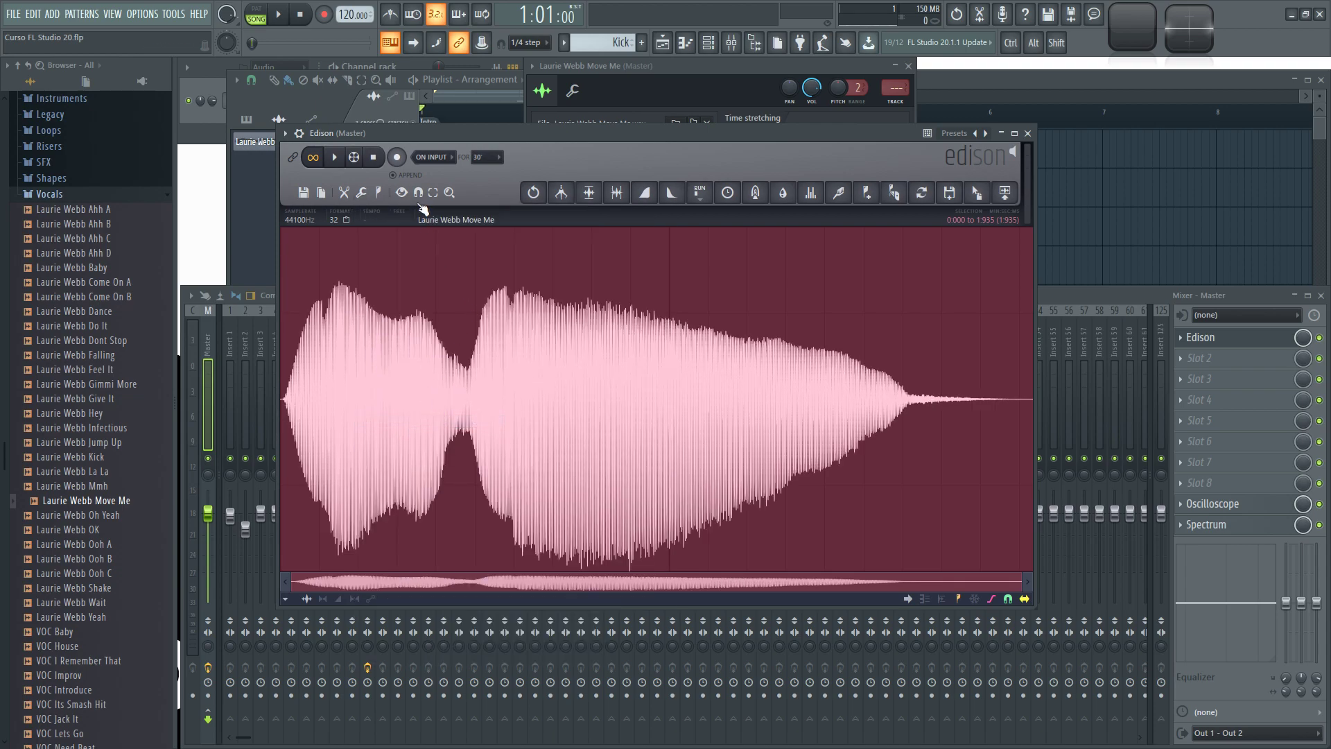
key("ctrl+z")
key("ctrl+z")
key("ctrl+z")
key("ctrl+z")
key("ctrl+z")
key("ctrl+z")
key("space")
key("space")
key("ctrl+z")
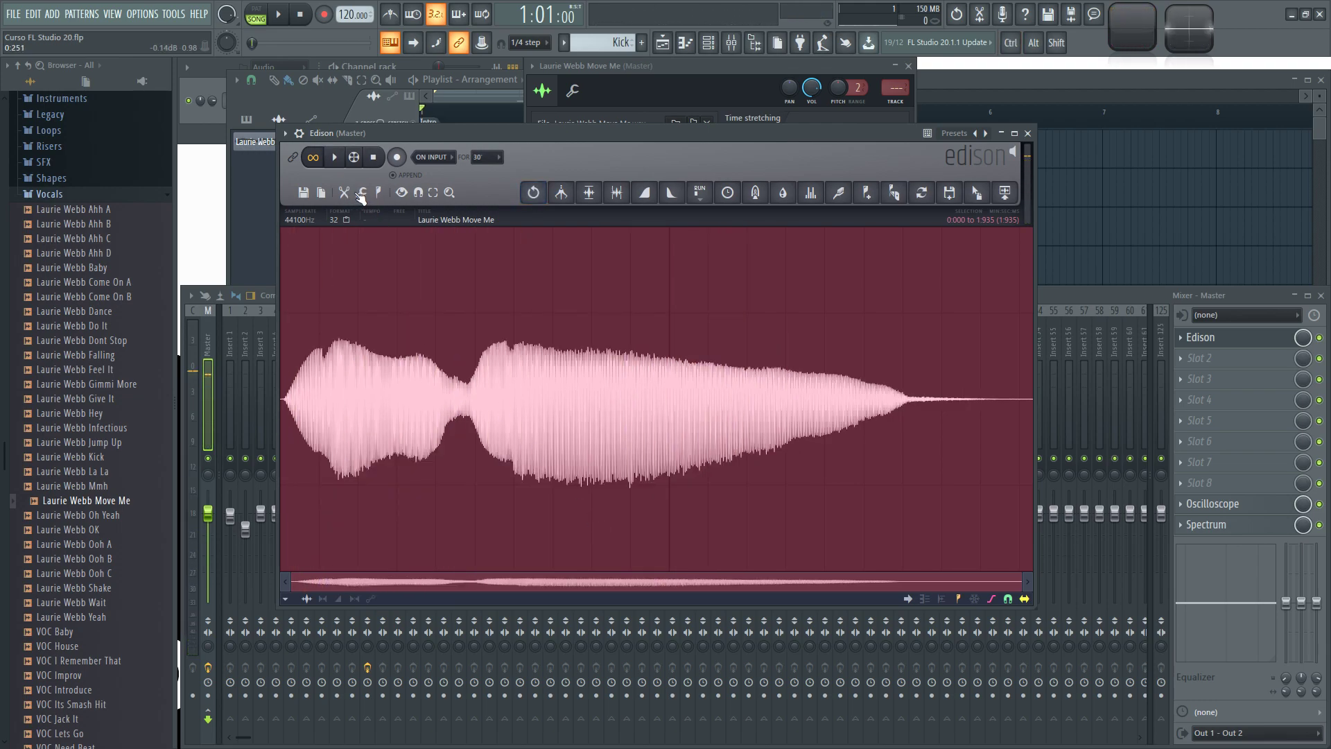
Open the Amp tool for the whole sample, align the Left/Right volume with the separate channel sliders, and preview it
left_click(362, 193)
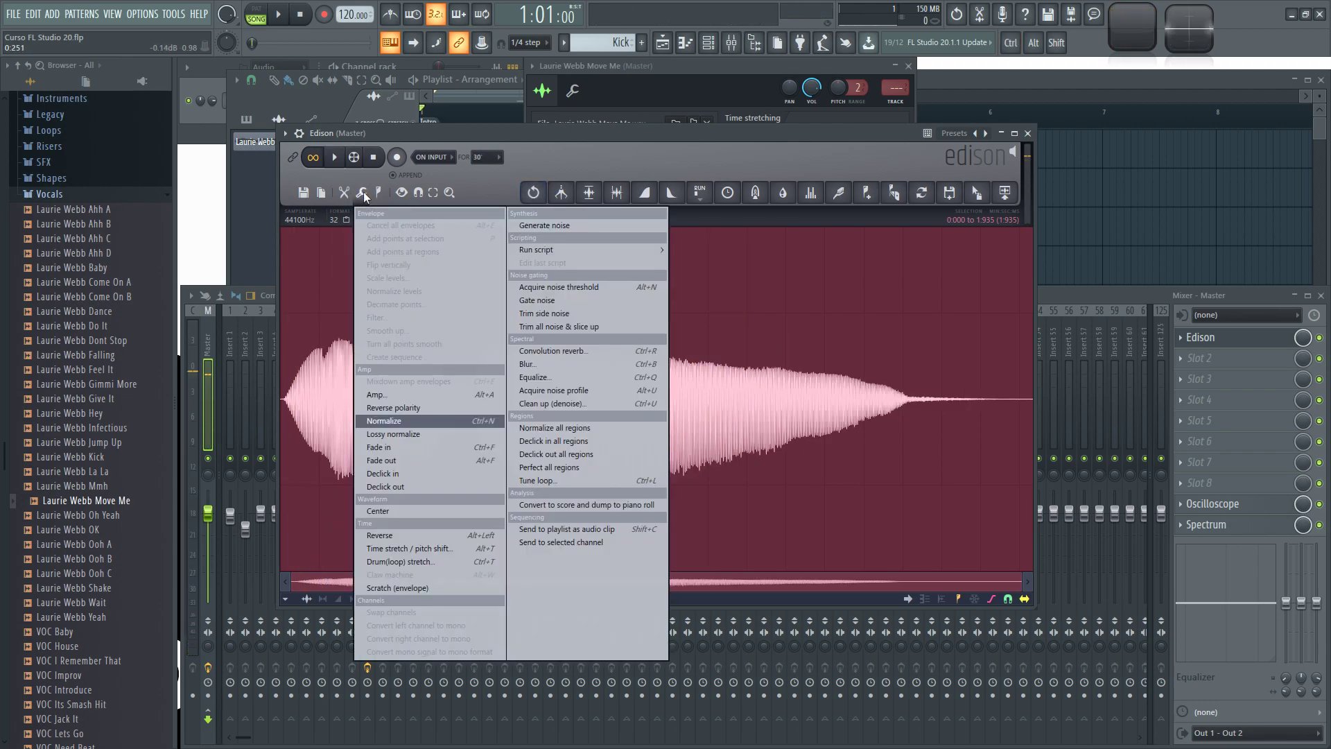
left_click(389, 395)
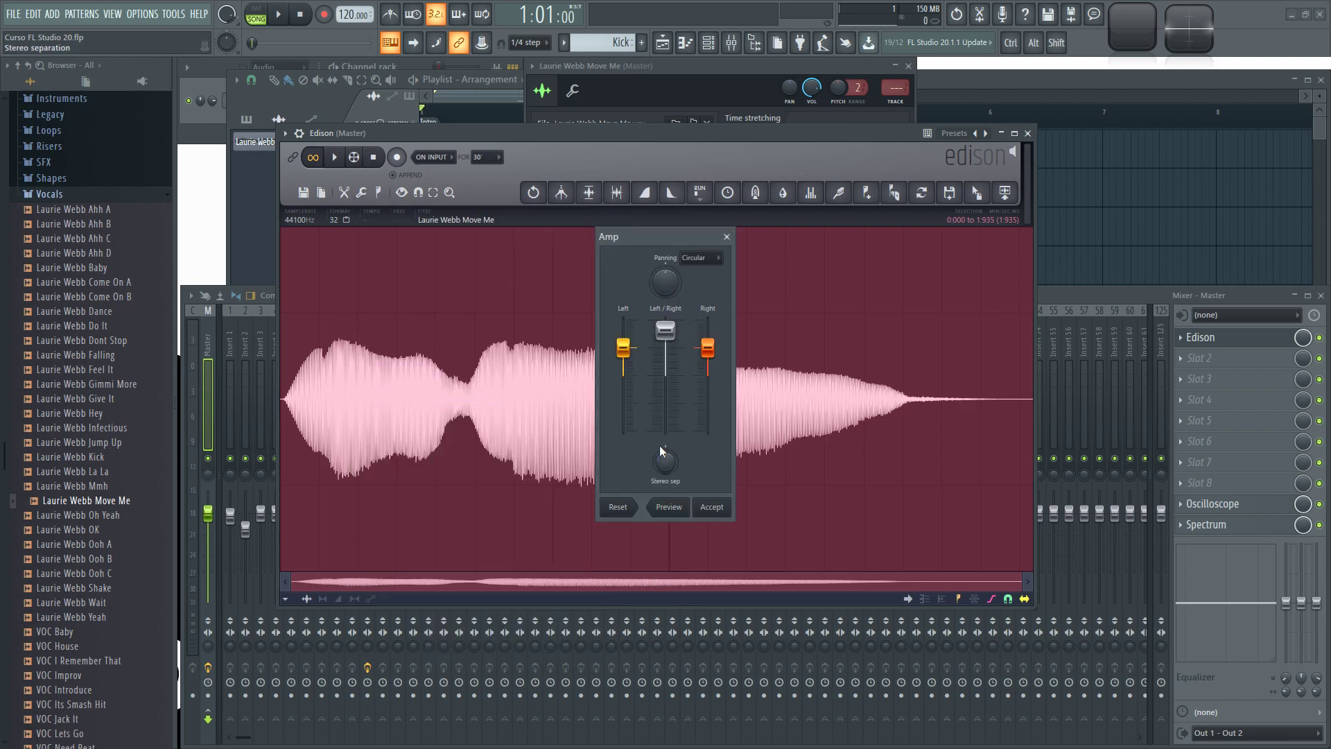
left_click_drag(672, 333, 672, 349)
left_click(673, 505)
Preview the sample with the Left/Right volume lowered, and return that volume to the level of the channel sliders
left_click_drag(671, 348, 658, 428)
left_click(665, 508)
left_click(667, 507)
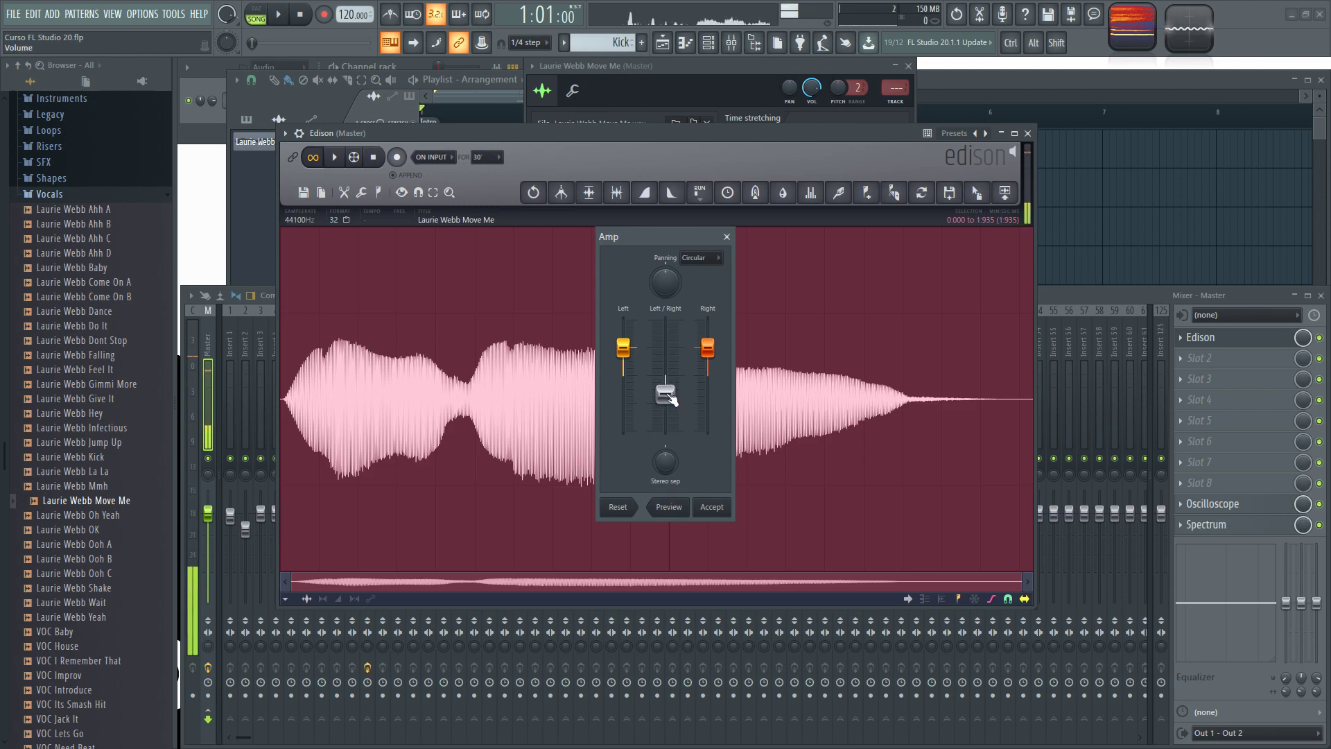
left_click_drag(670, 400, 665, 347)
left_click(667, 507)
left_click(669, 507)
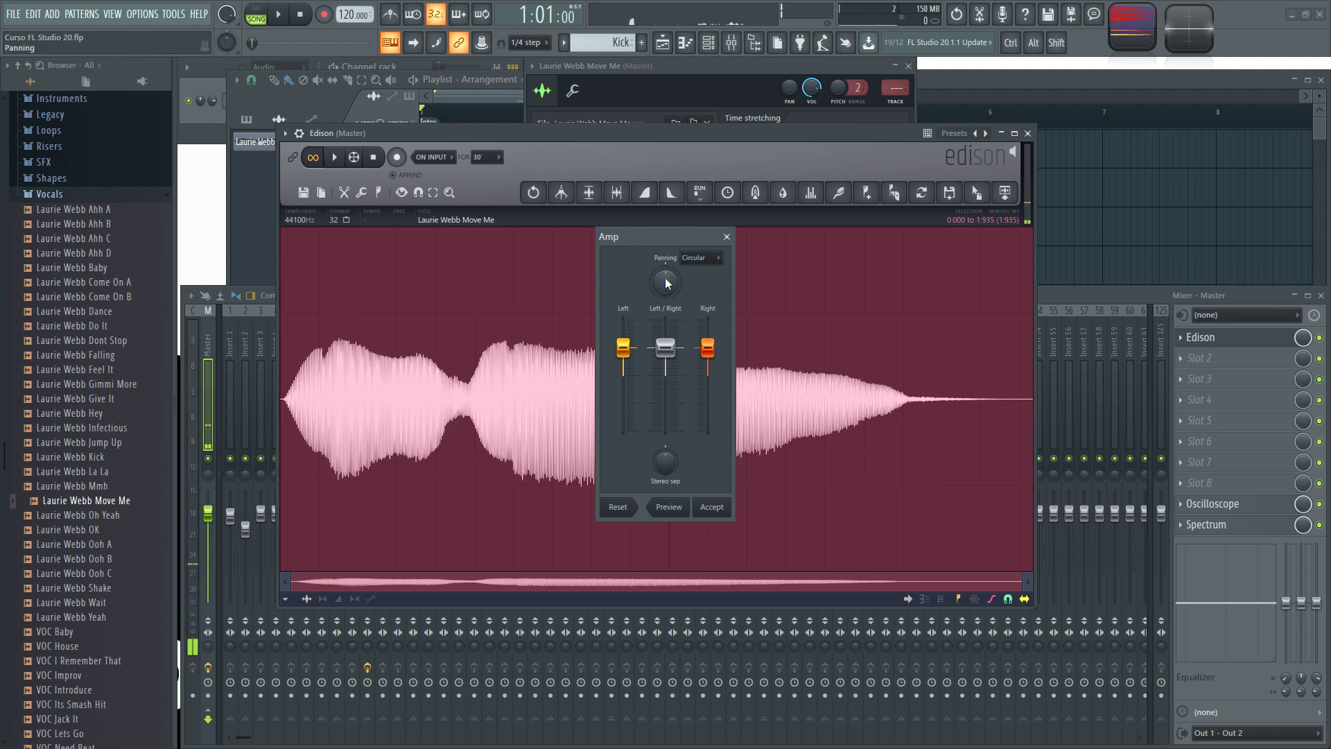
Preview the sample panned to the right in the Amp tool and reset the panning to centre
left_click(670, 508)
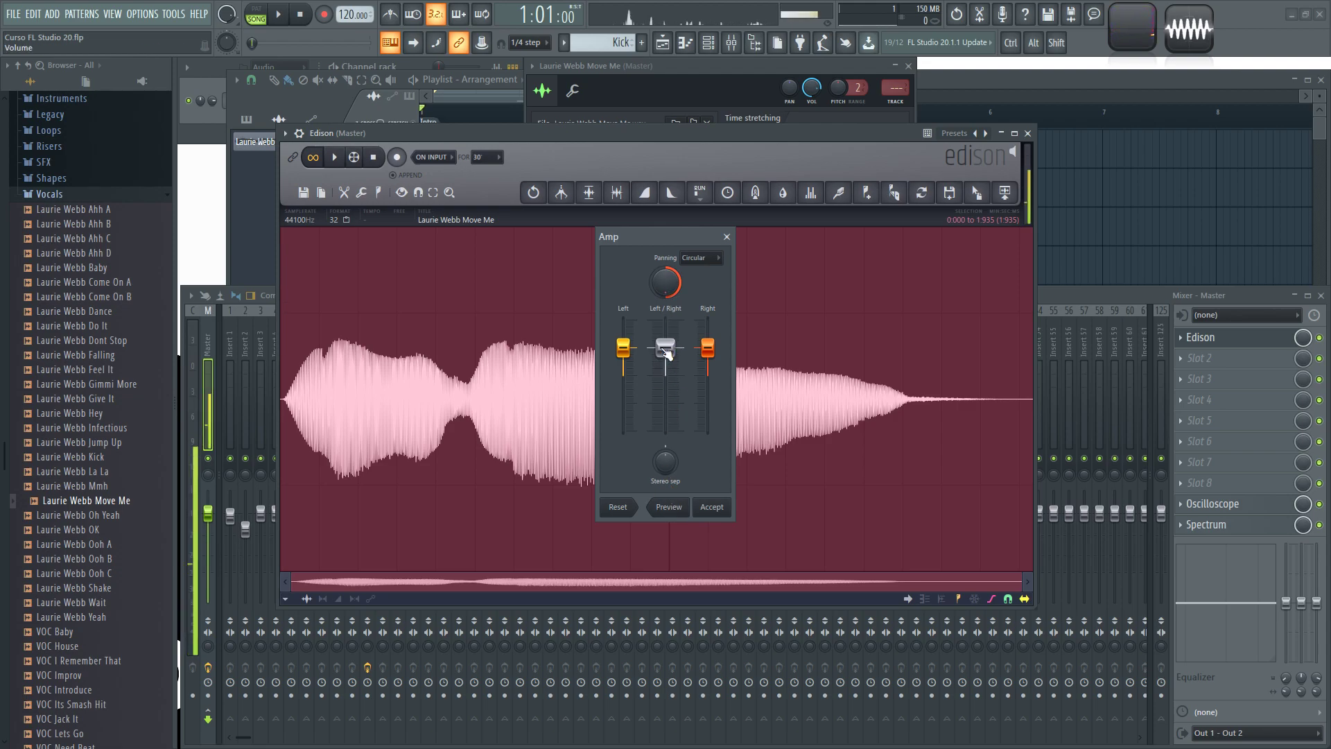
left_click(665, 285, "alt")
Preview the sample with changed stereo separation in the Amp tool and reset the separation to its centre
left_click_drag(668, 462, 667, 448)
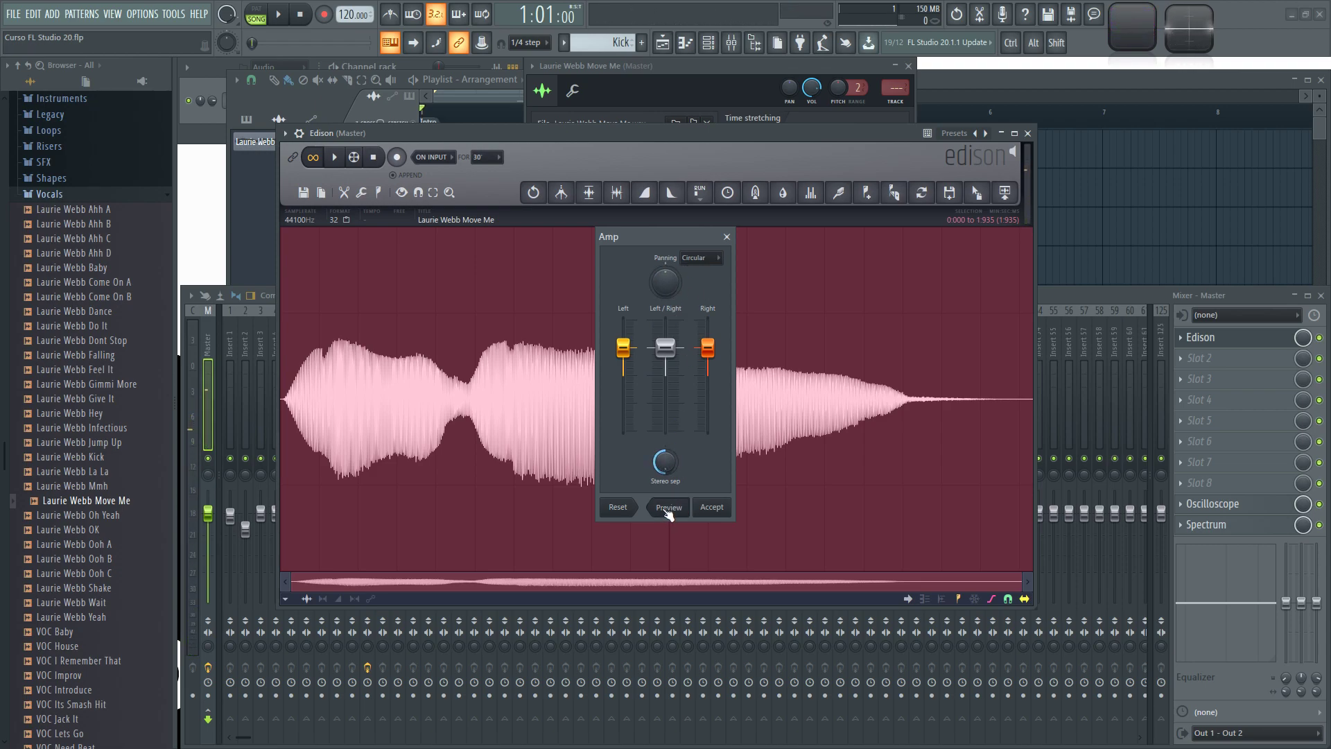
left_click_drag(665, 464, 665, 402)
left_click(674, 472, "alt")
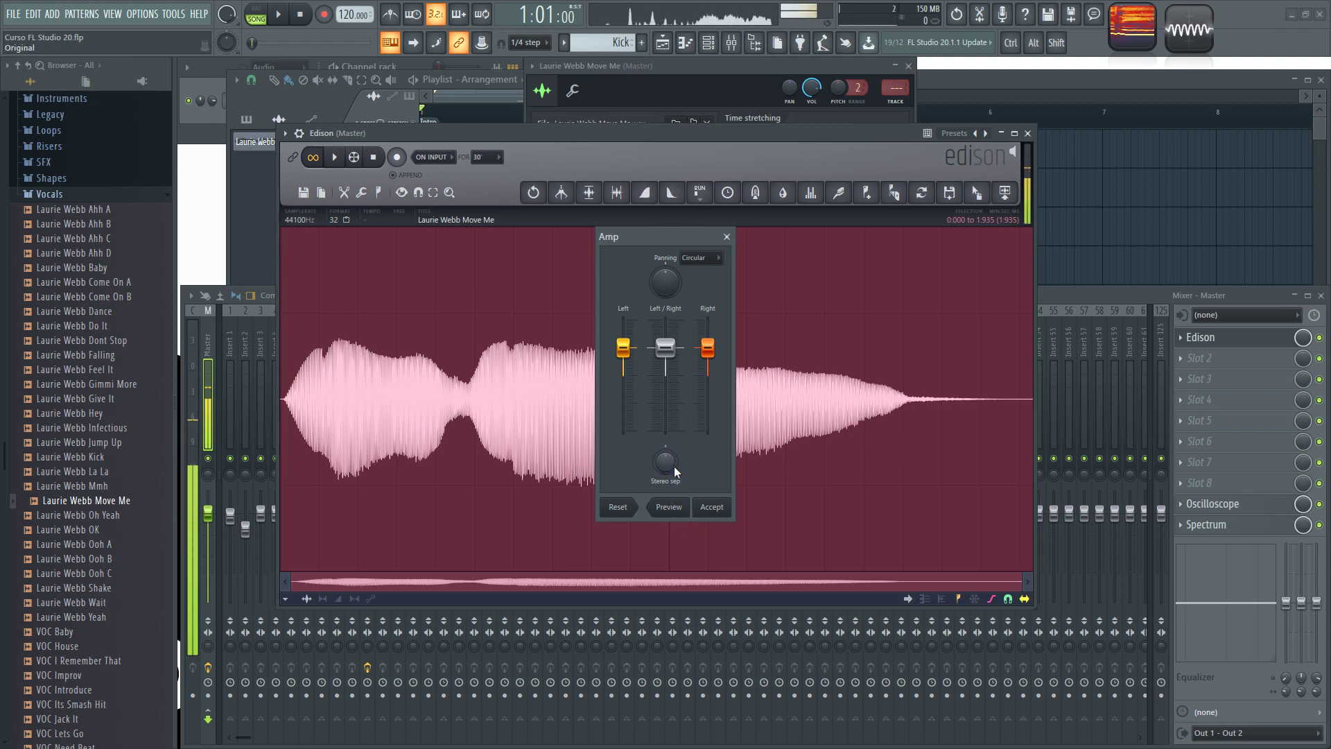
Apply the Amp tool with the Left/Right volume raised, play the sample, and undo the change
left_click_drag(665, 348, 665, 341)
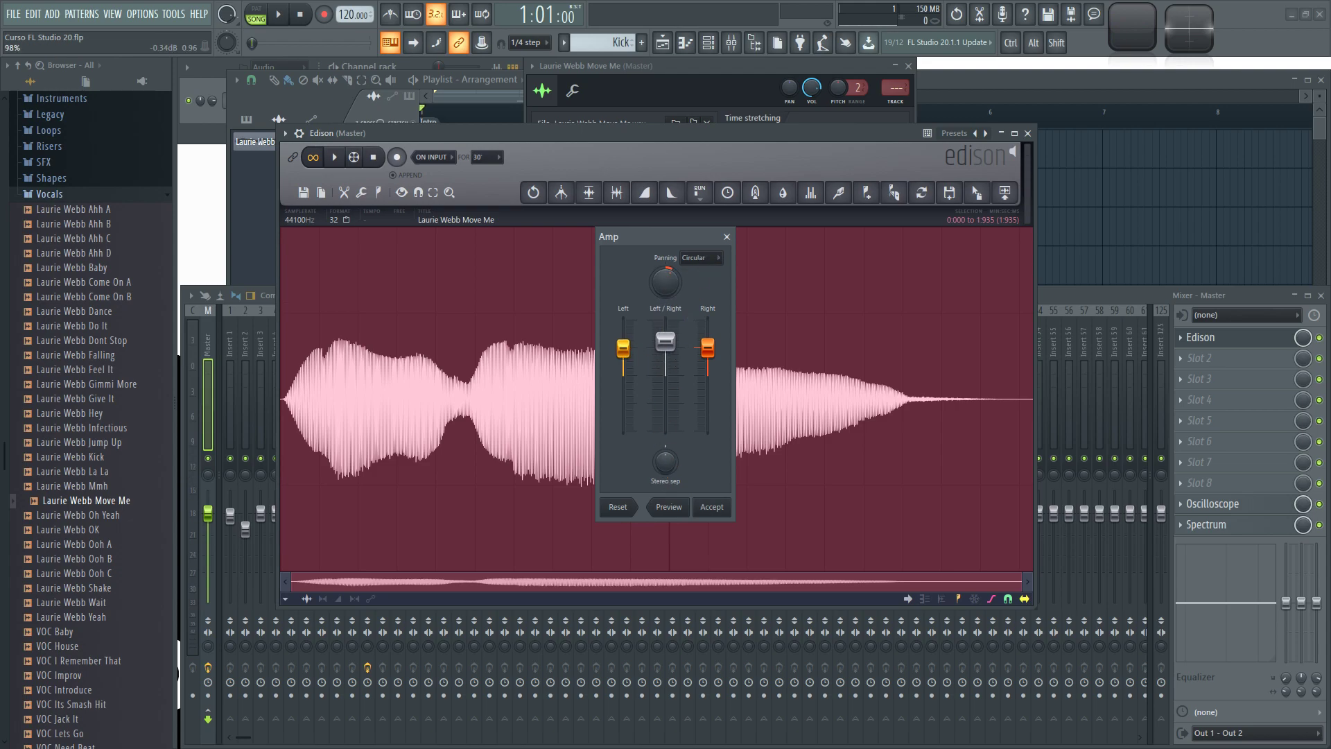
left_click(712, 507)
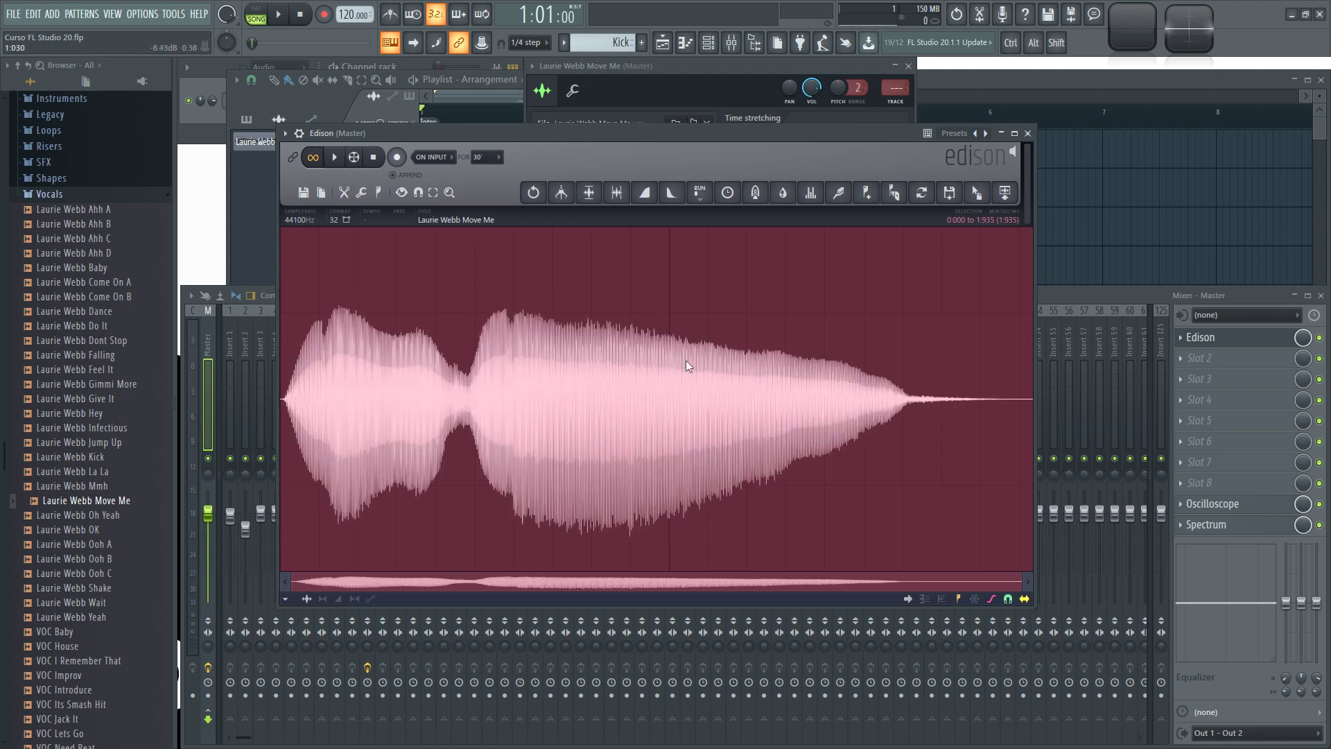
key("space")
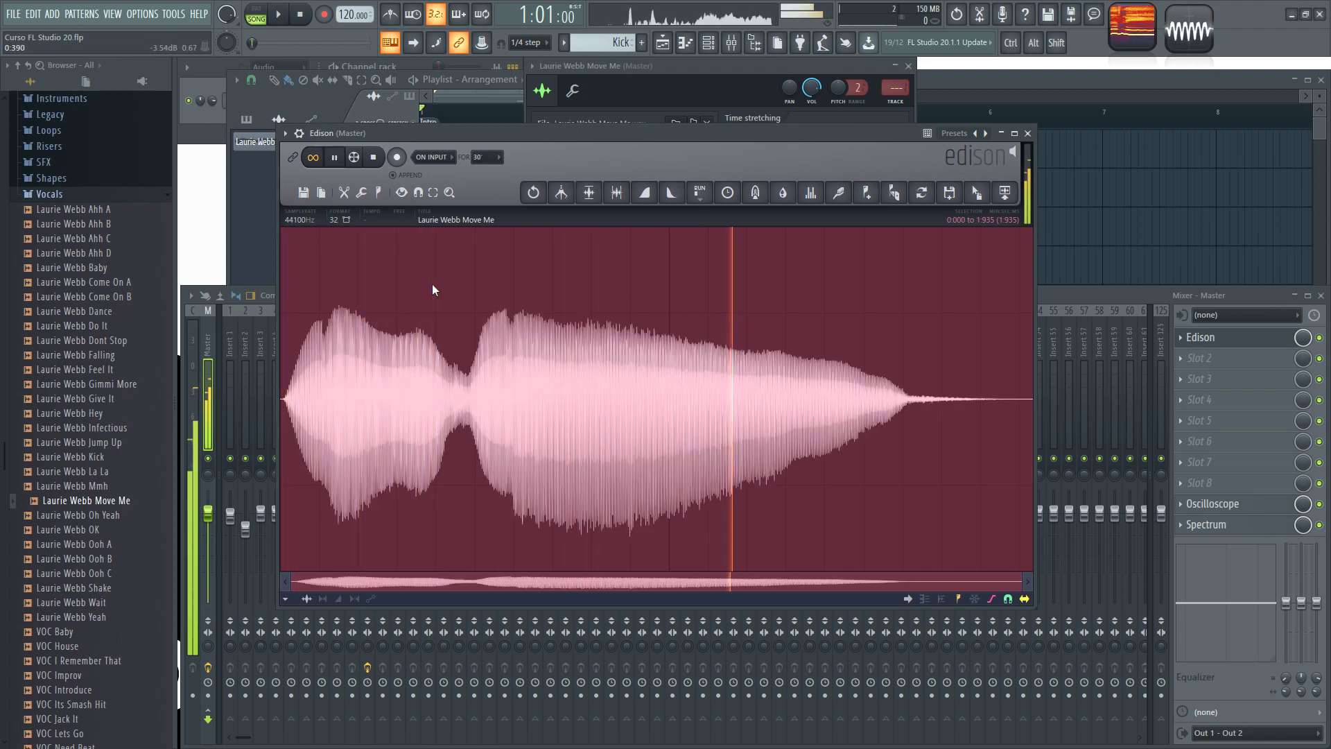
key("ctrl+z")
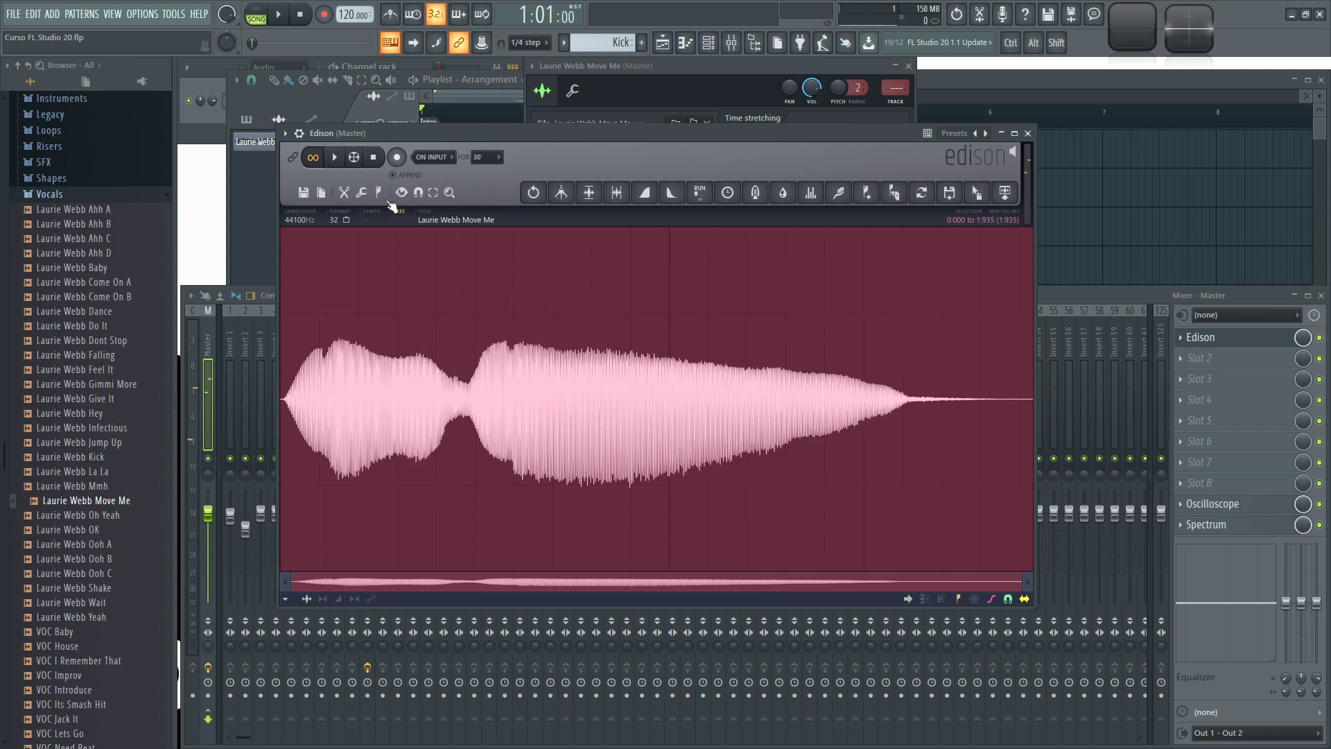
Reverse the whole sample, play it backwards, and undo the reversal
left_click(363, 193)
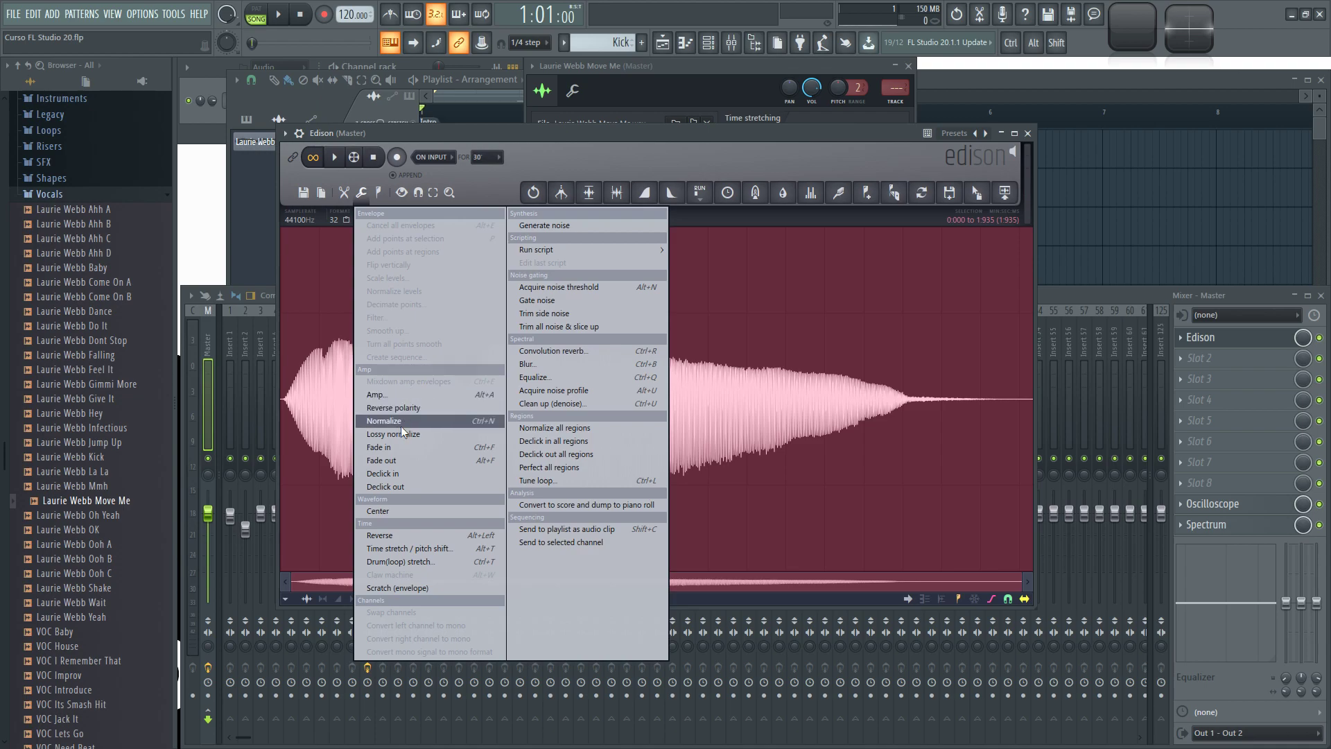
left_click(394, 537)
key("space")
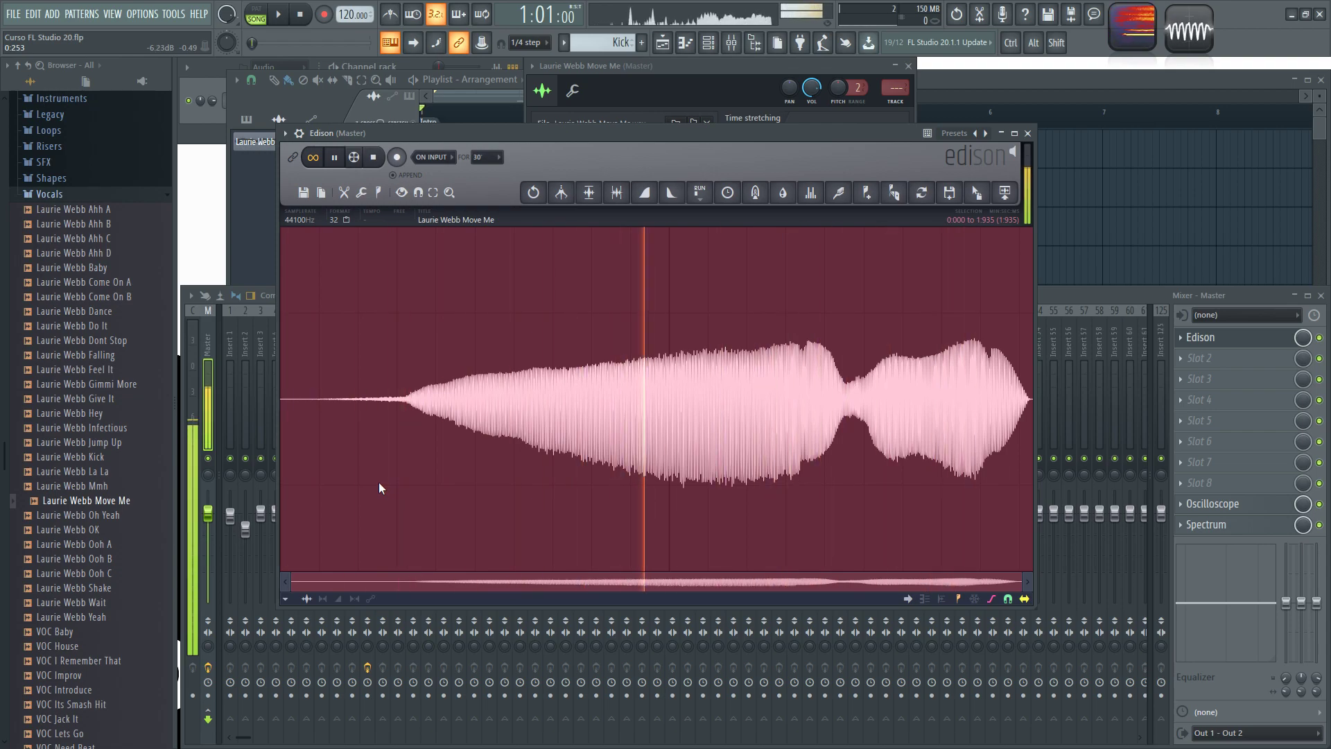
key("space")
key("ctrl+z")
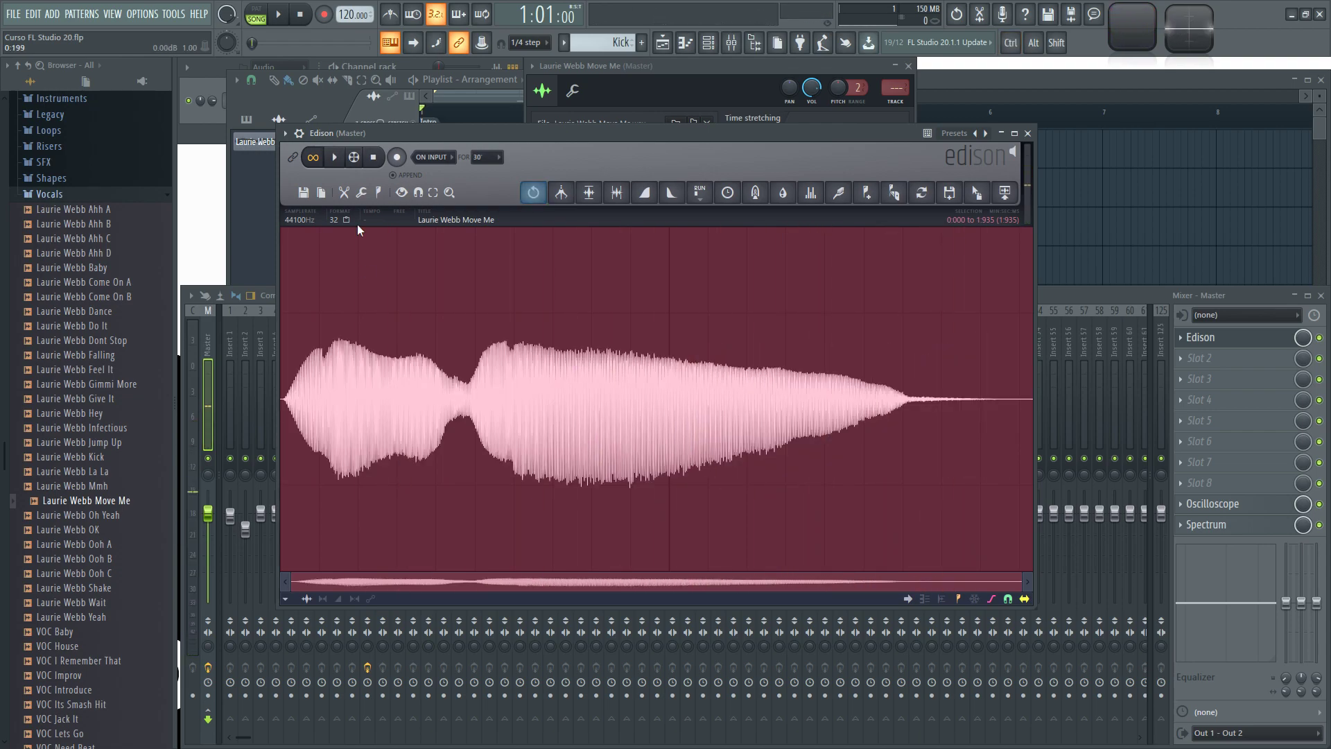
Practise selecting the later part of the waveform, clear that selection, and select from 0.900 to 1.900 instead
left_click(361, 192)
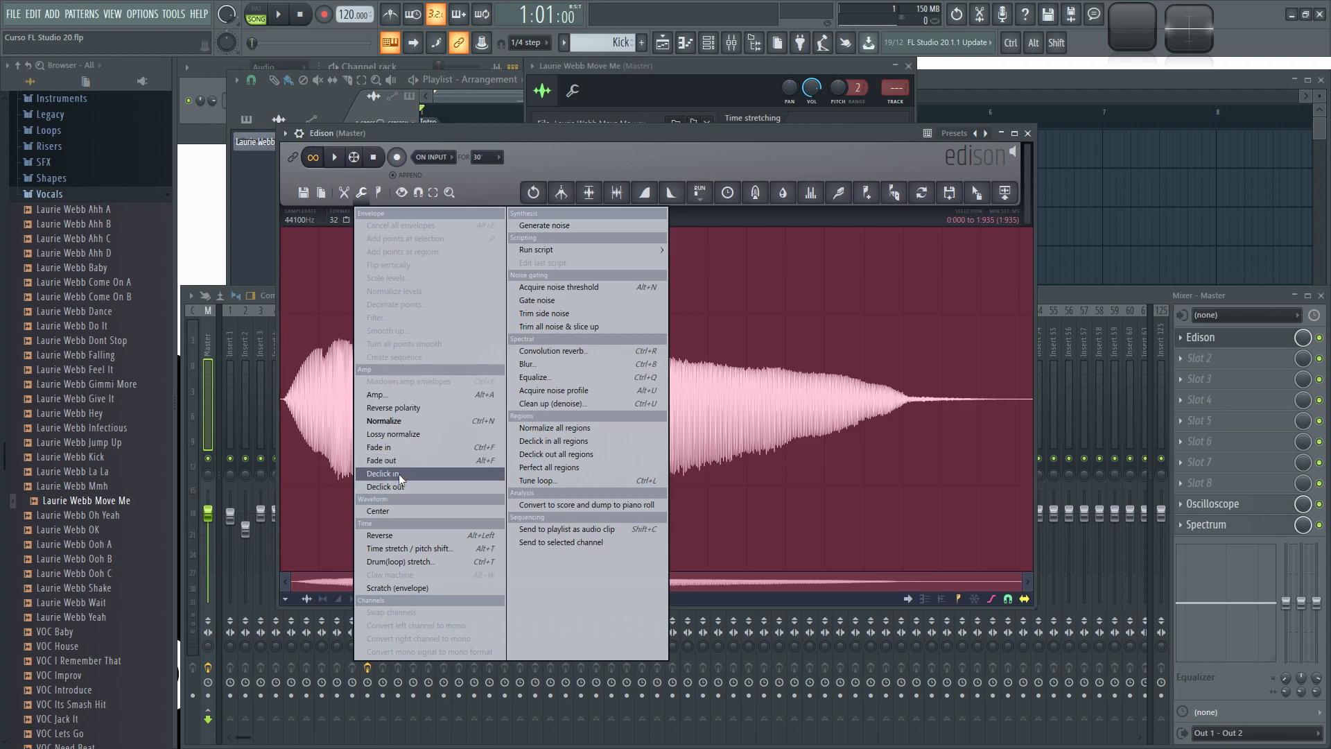
left_click(699, 165)
left_click(535, 364)
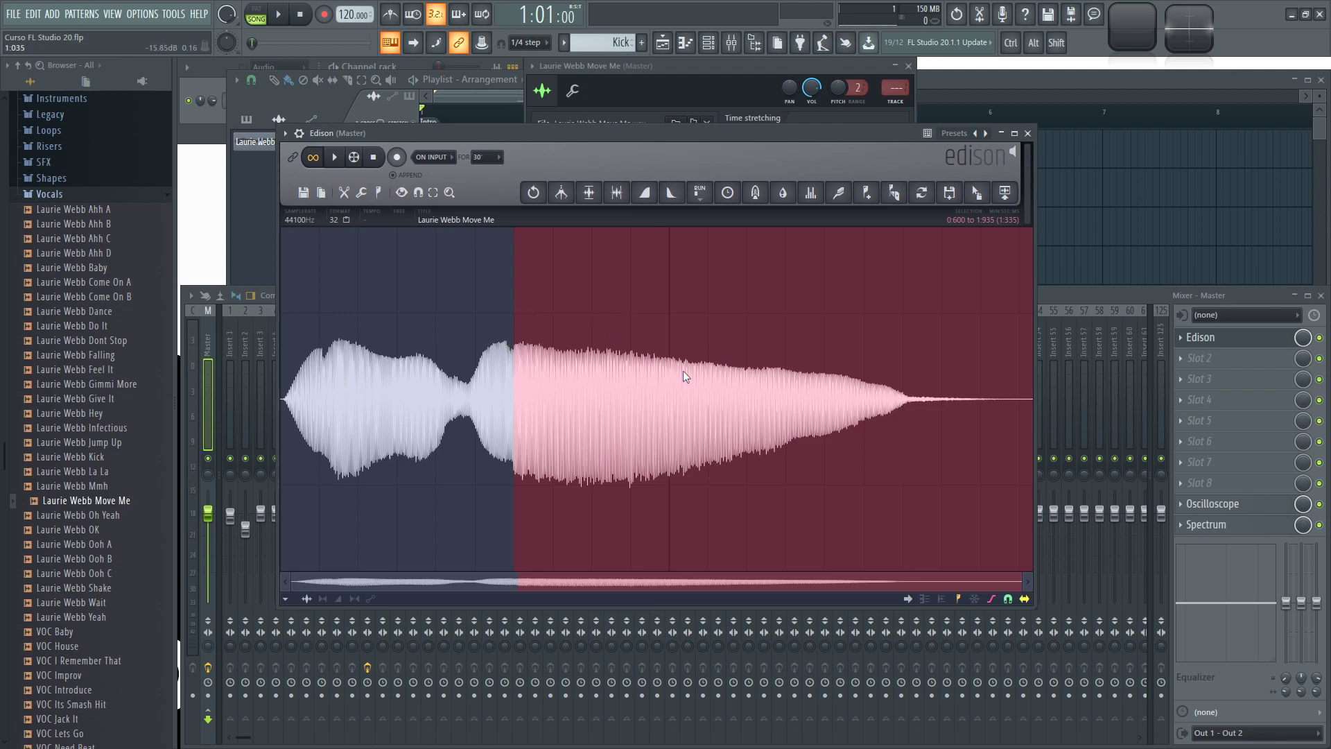
left_click(378, 409)
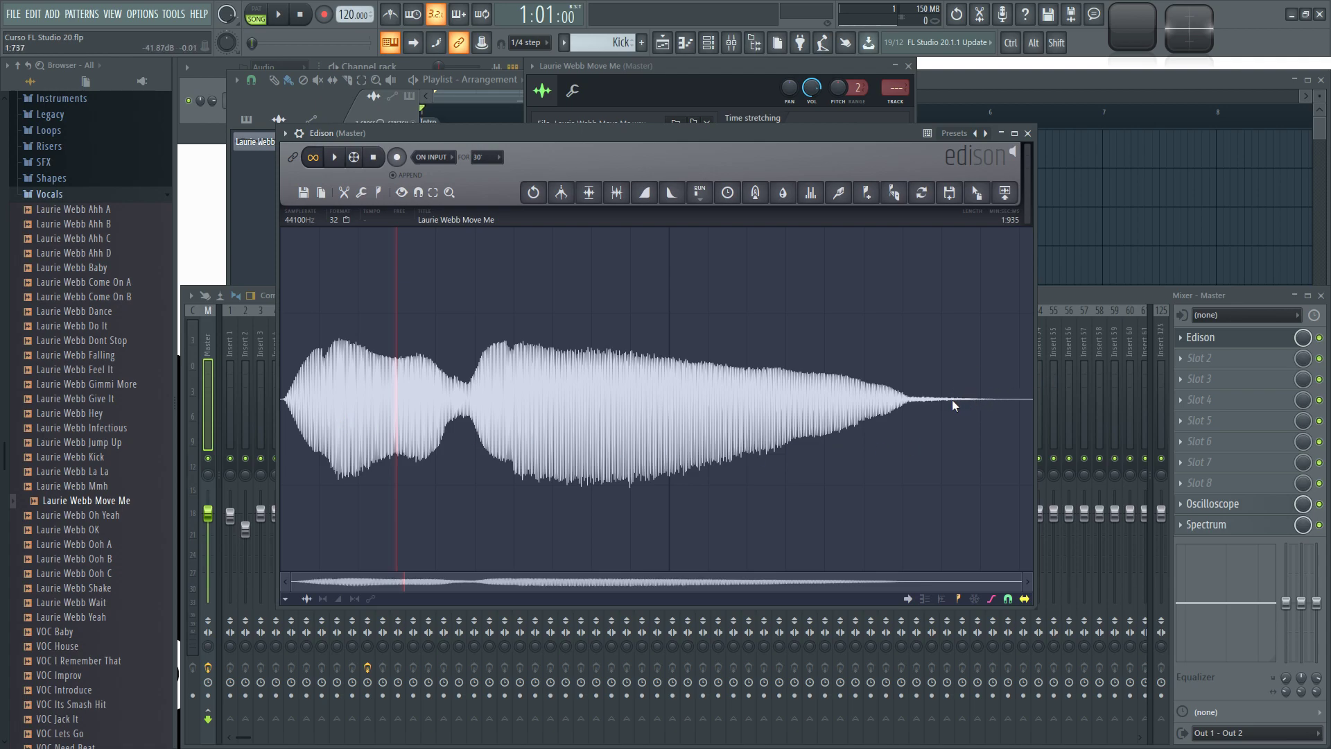
left_click_drag(1020, 402, 631, 415)
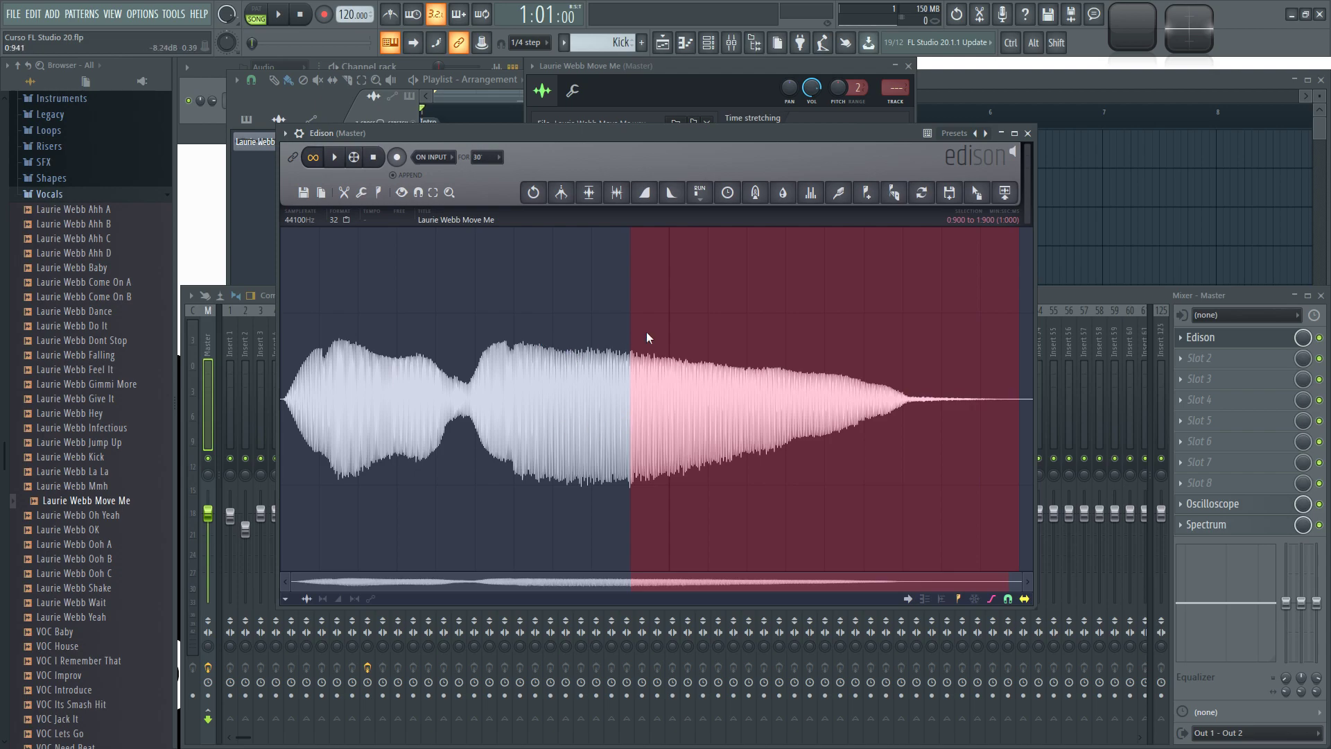
Trim the quiet start and end off the whole sample, play the result, and undo the trim
key("ctrl+a")
left_click(618, 194)
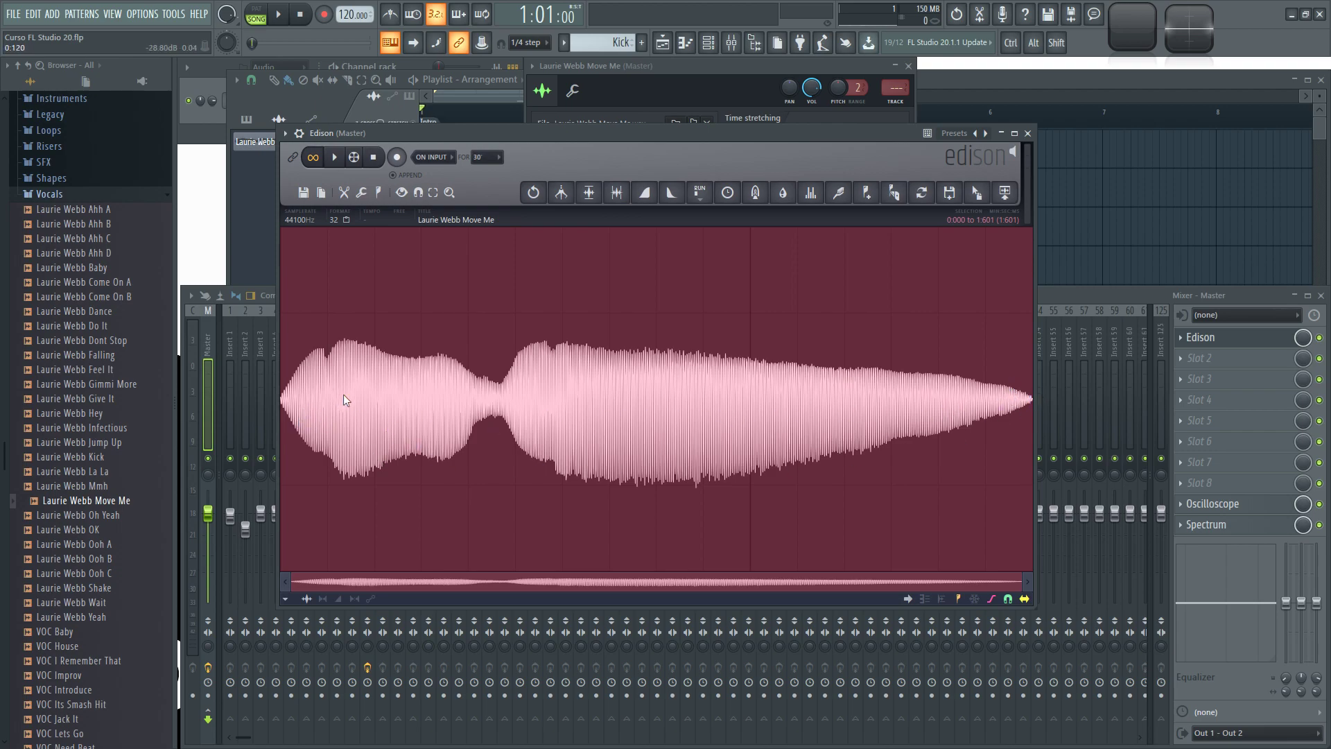
left_click(334, 158)
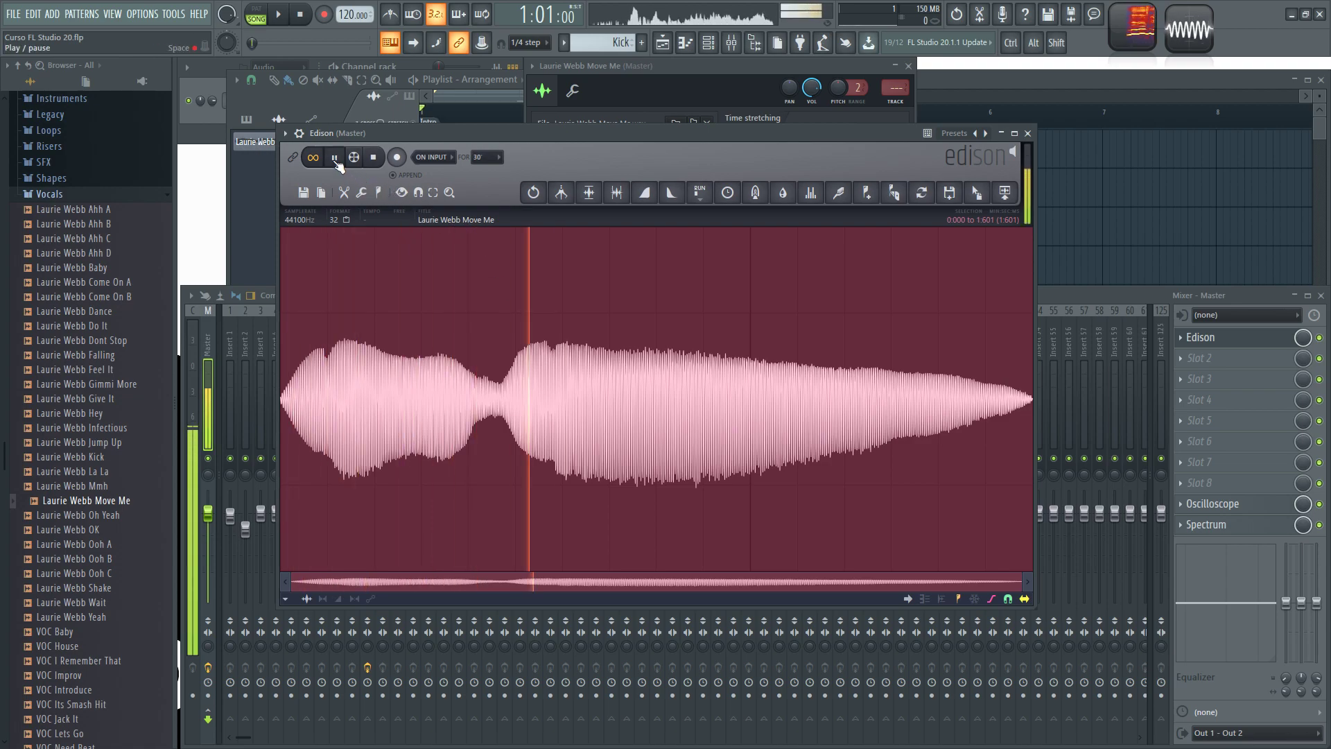
left_click(380, 161)
key("ctrl+z")
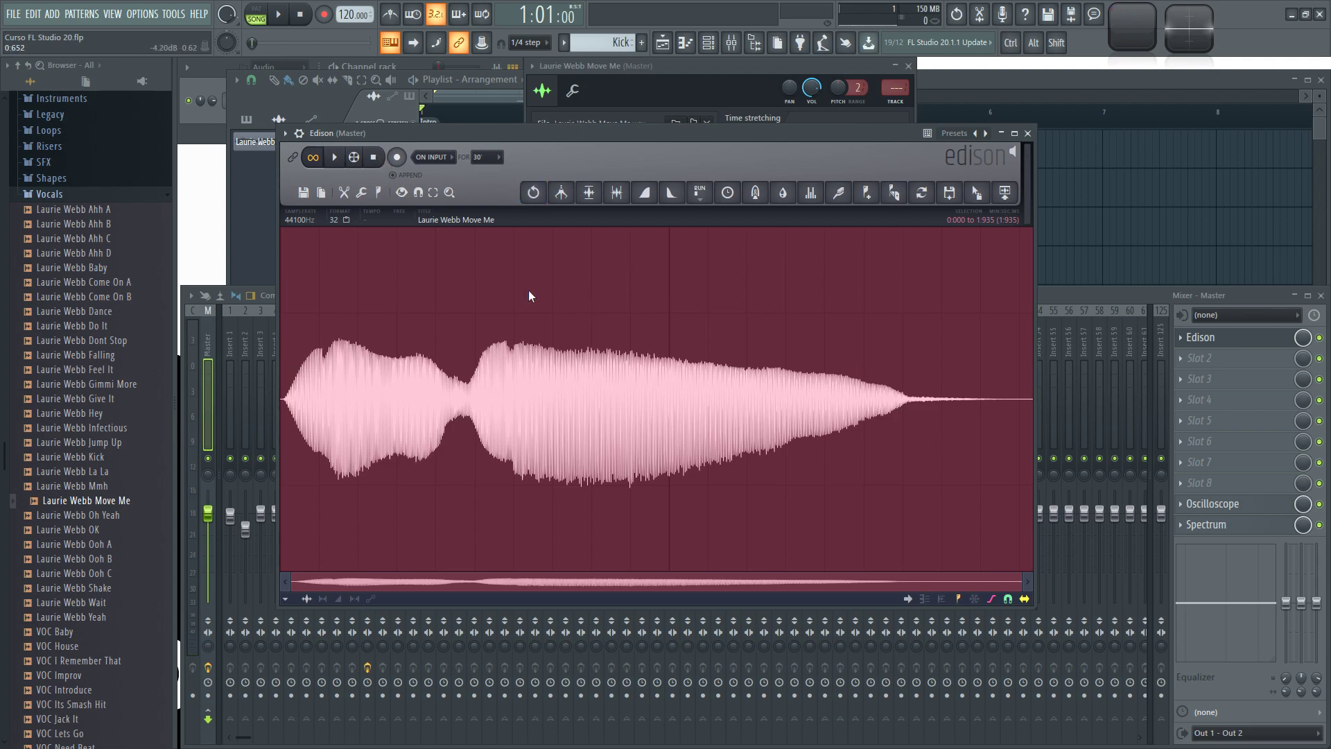
Select the end of the sample up to 1.900 and try moving the selection's start along the snap grid
left_click_drag(943, 367, 1019, 398)
left_click_drag(942, 378, 837, 378)
scroll(713, 396, "up", 6)
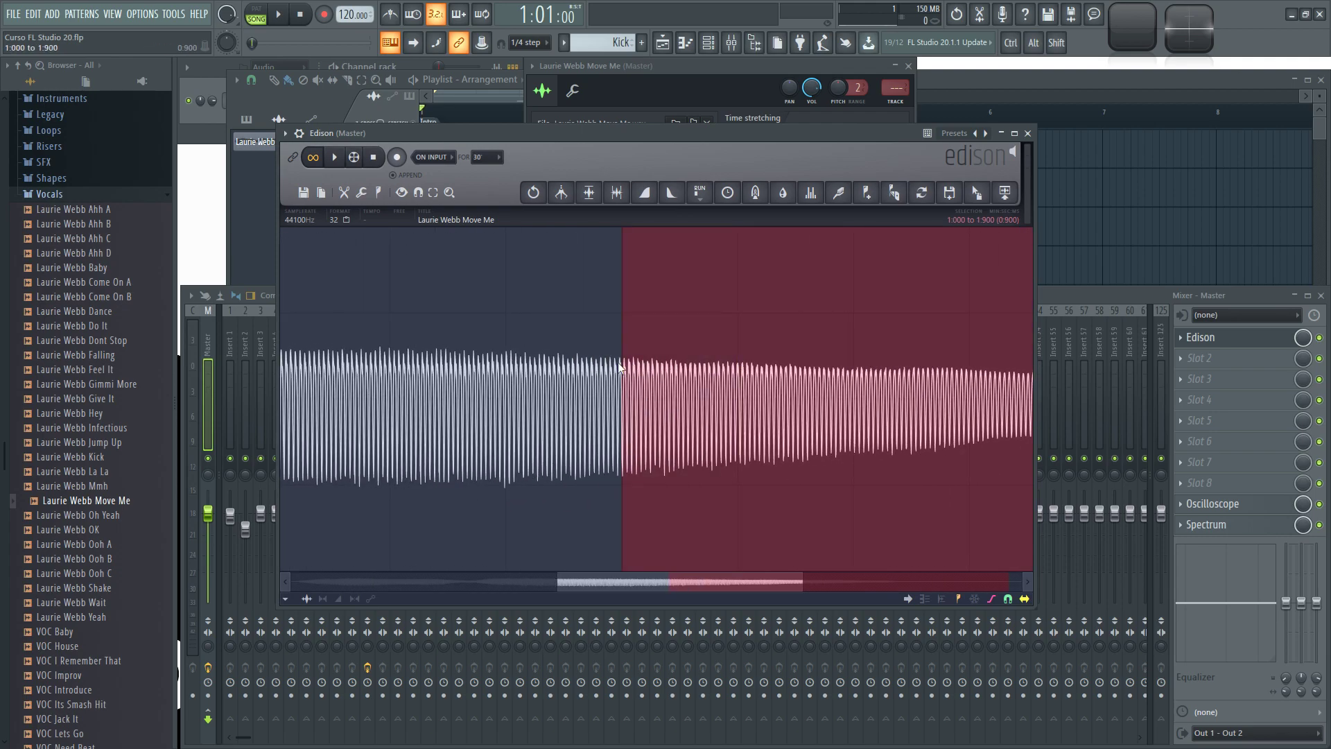
left_click_drag(661, 340, 676, 341)
left_click_drag(668, 360, 721, 372)
Turn off snapping in the waveform and move the selection's start freely to 1.186
left_click(1010, 601)
left_click_drag(803, 368, 805, 368)
right_click(1010, 601)
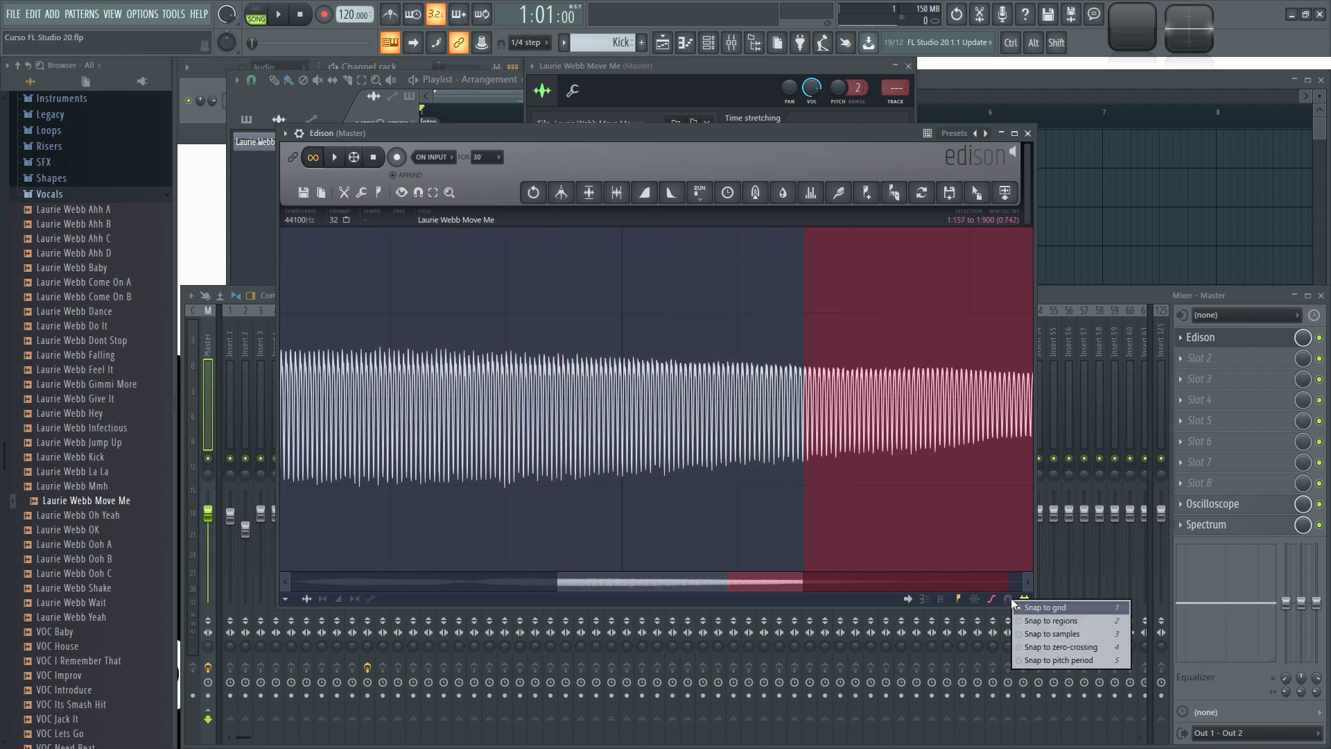
left_click(838, 414)
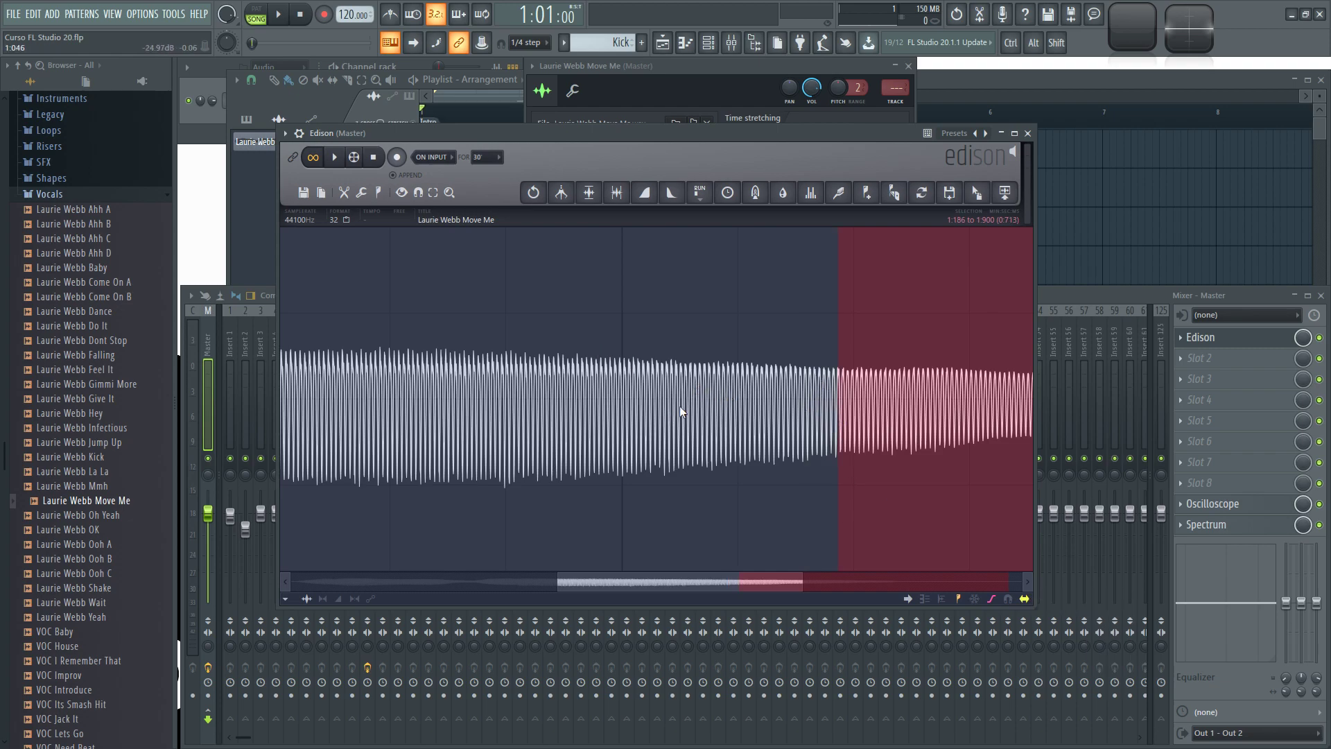
scroll(648, 395, "down", 5)
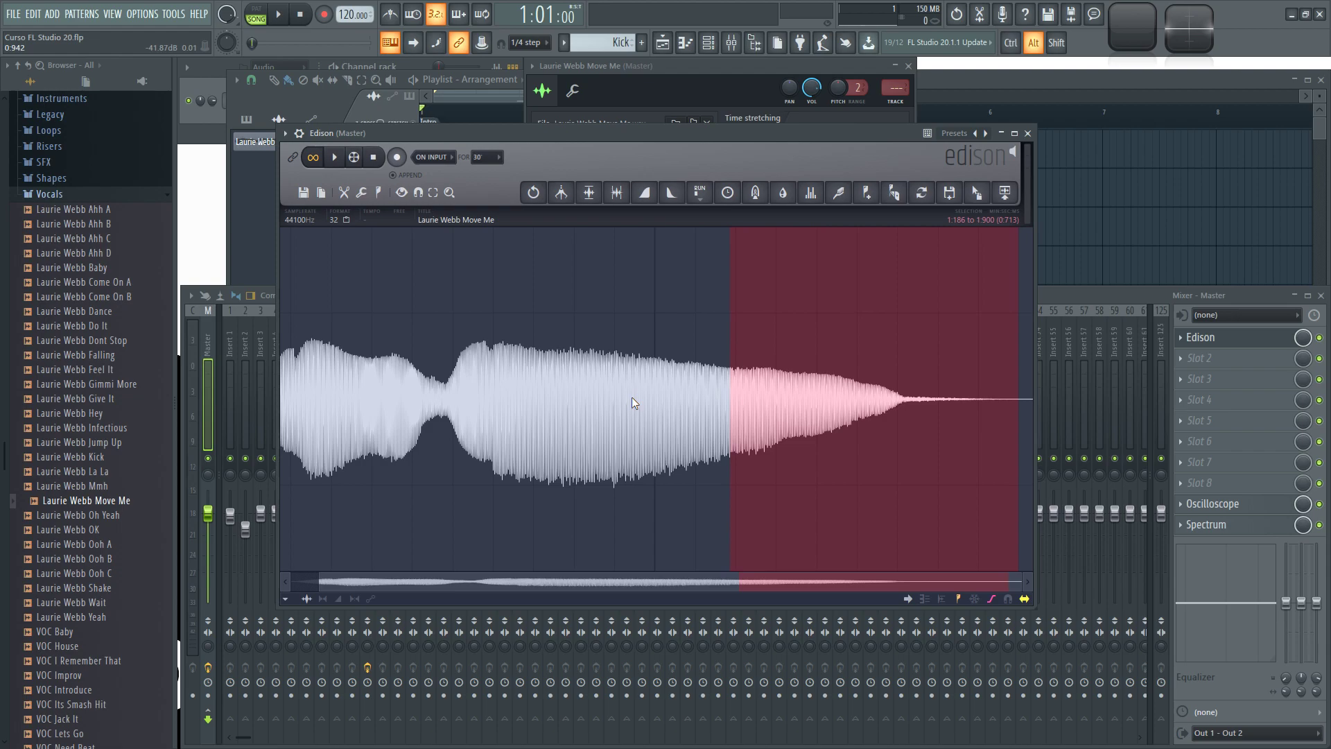
scroll(627, 389, "down", 1)
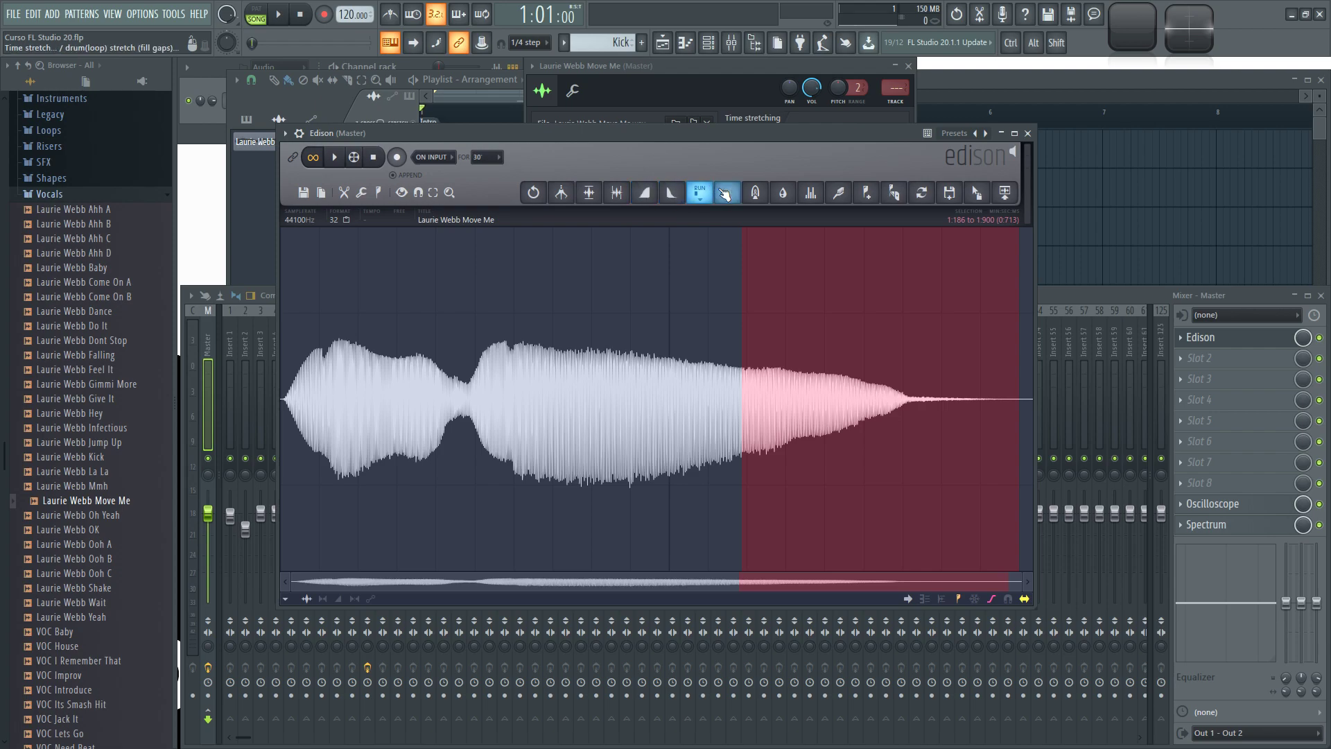
Preview the default Convolution reverb on the selected part and close the tool without applying it
left_click(756, 198)
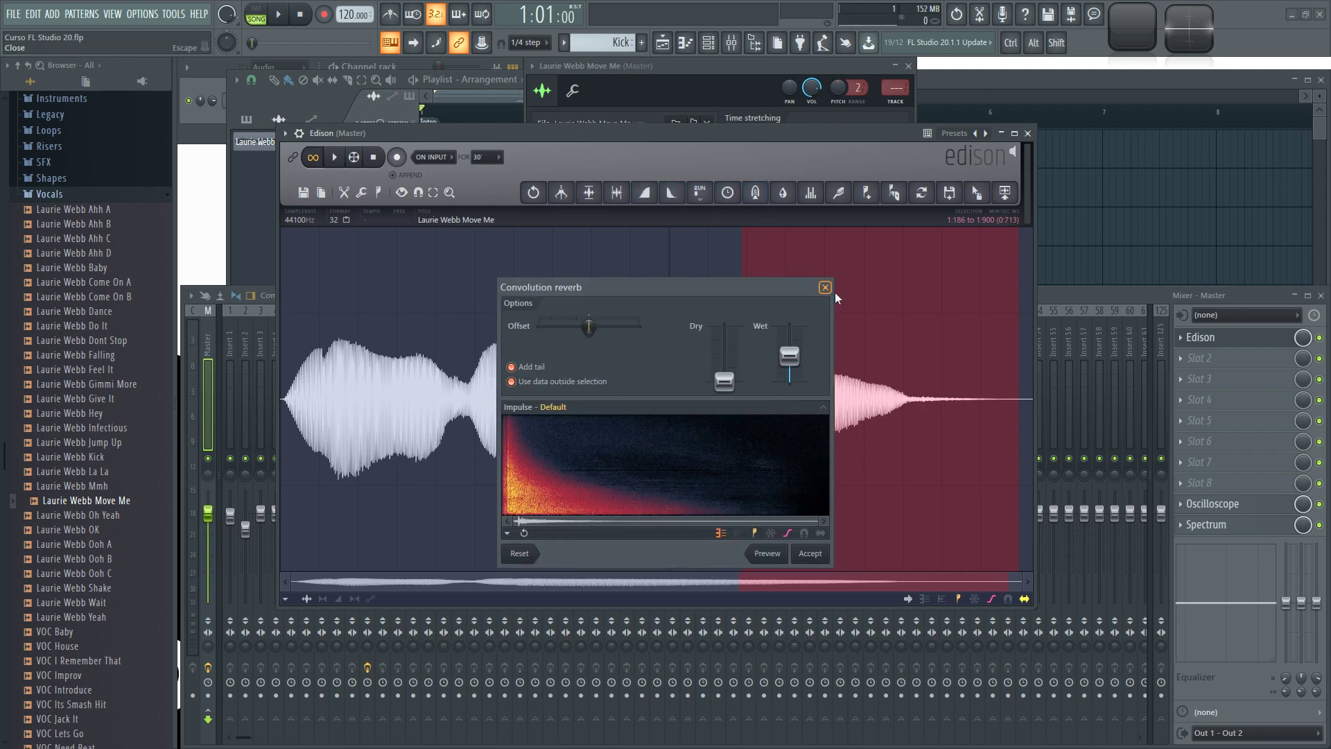
left_click(767, 553)
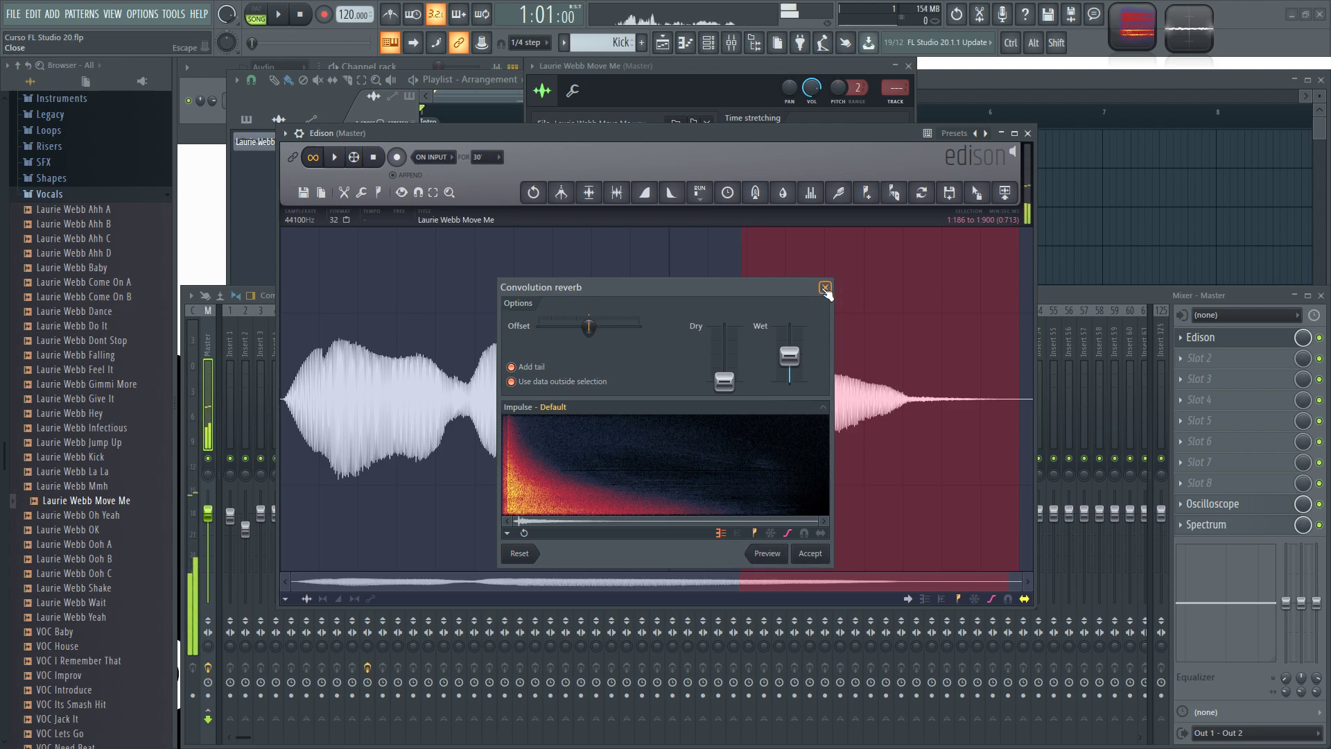
left_click(810, 554)
Reverse the whole sample and play it
key("ctrl+a")
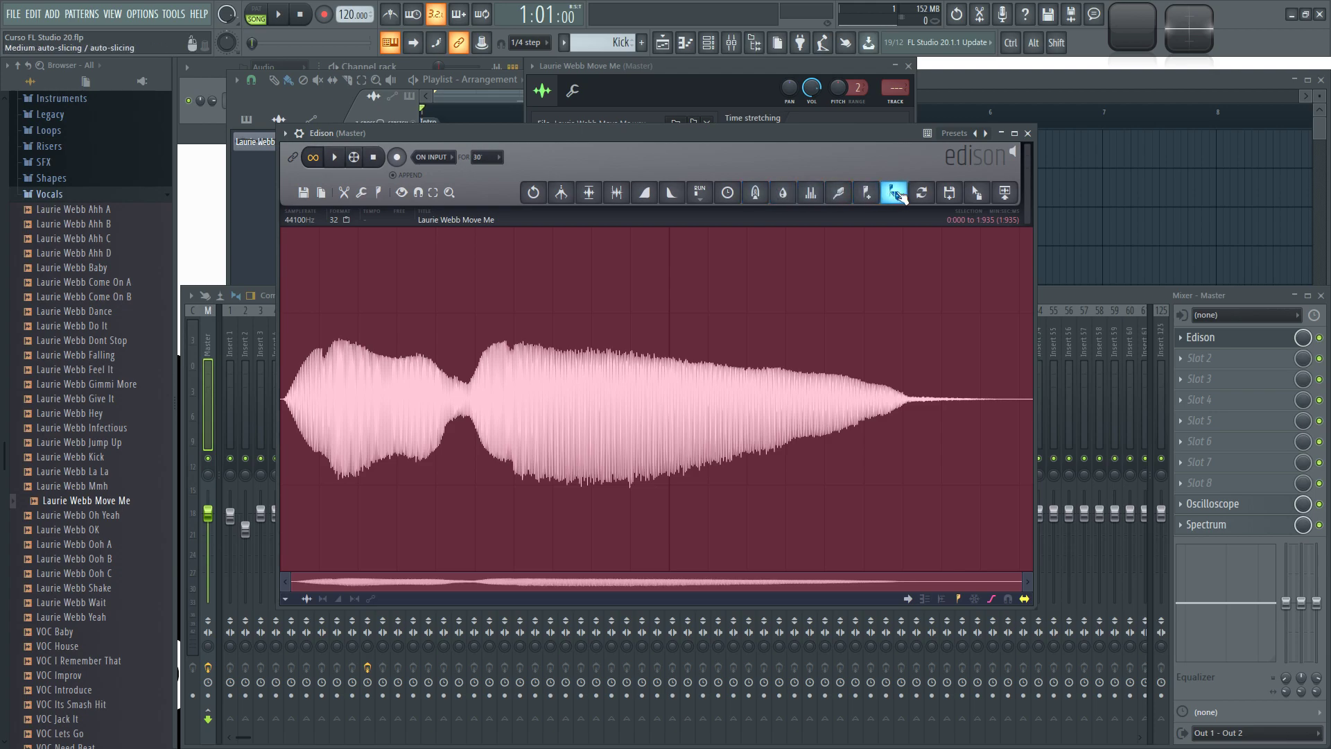
left_click_drag(883, 131, 906, 232)
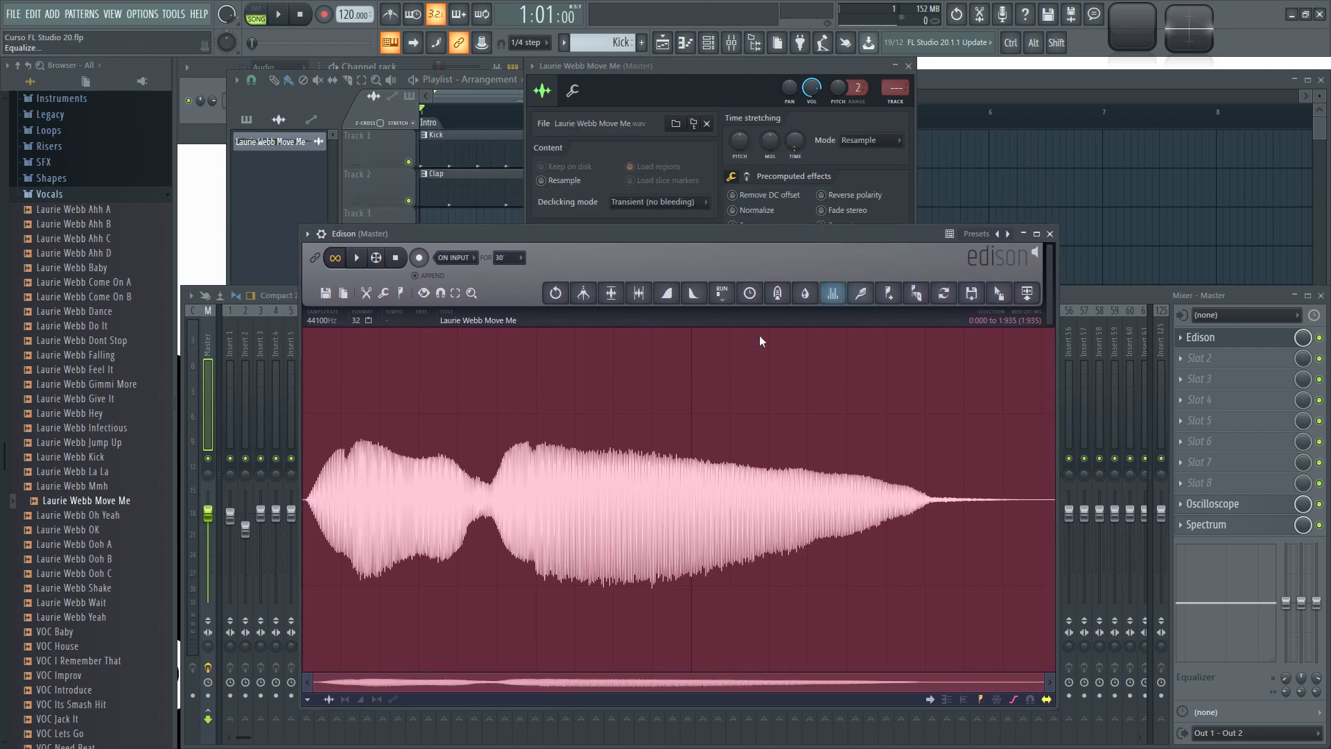
left_click(366, 292)
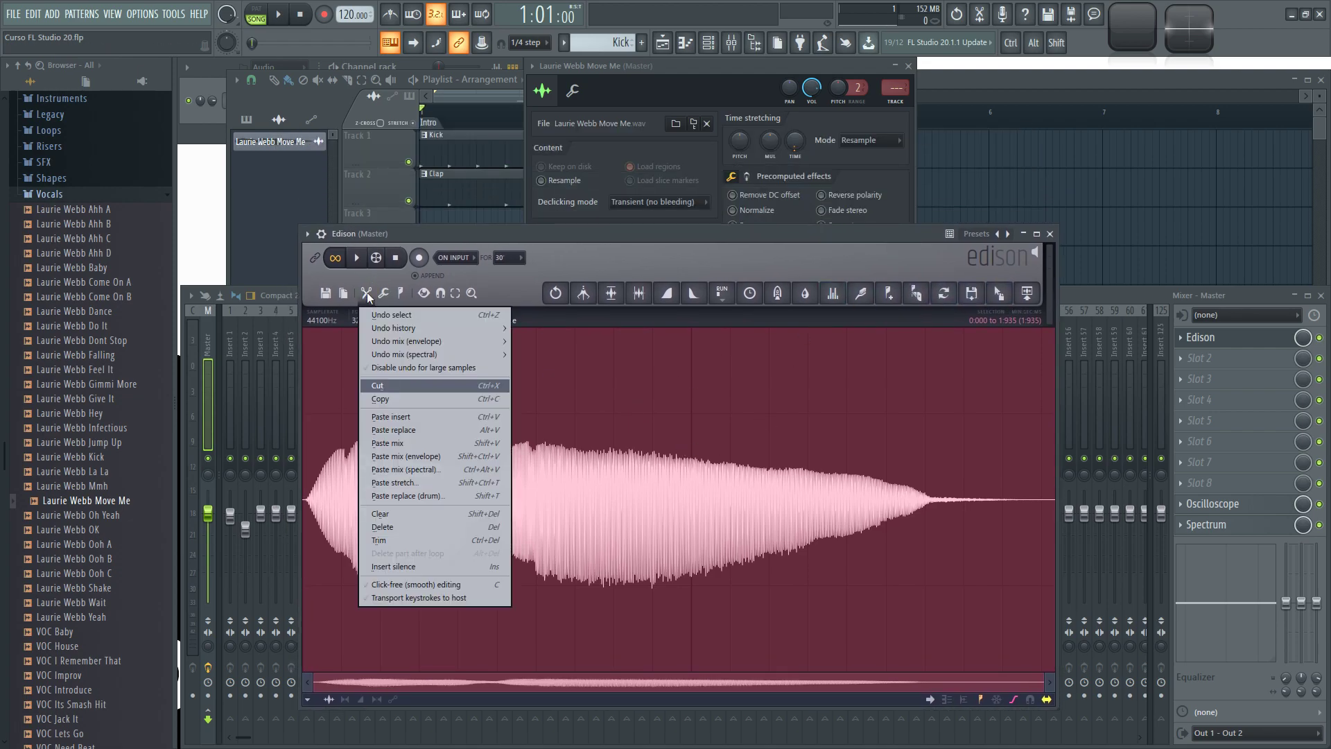
left_click(384, 292)
left_click(414, 611)
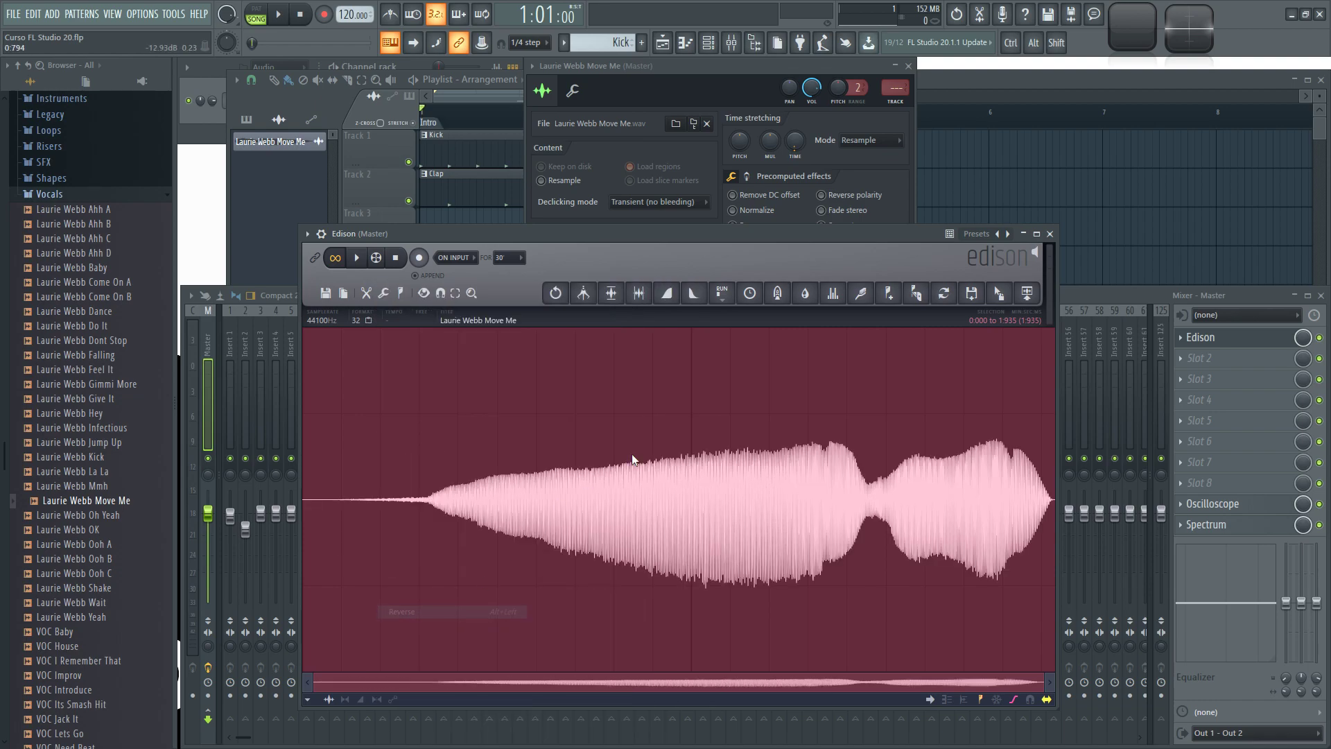
left_click(357, 258)
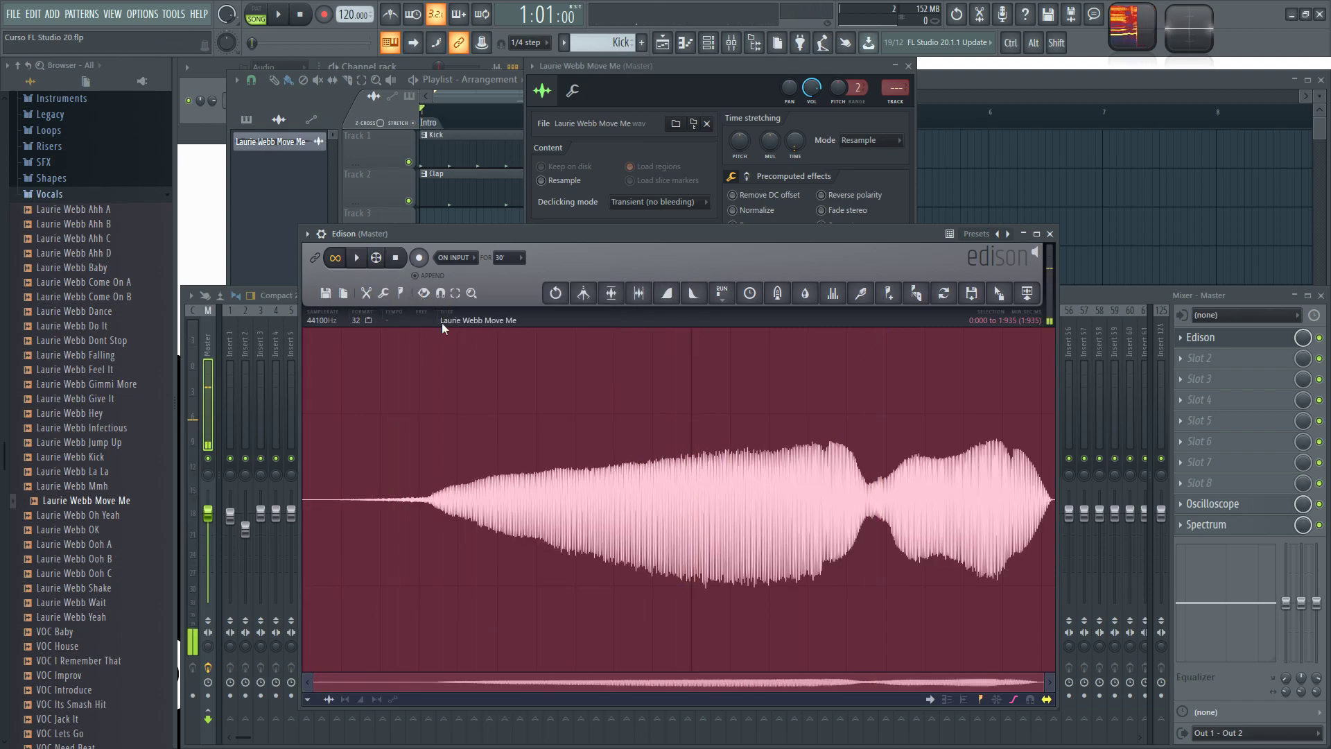
Open the dialog for saving the reversed sample as a wave file and cancel it
left_click_drag(864, 235, 854, 237)
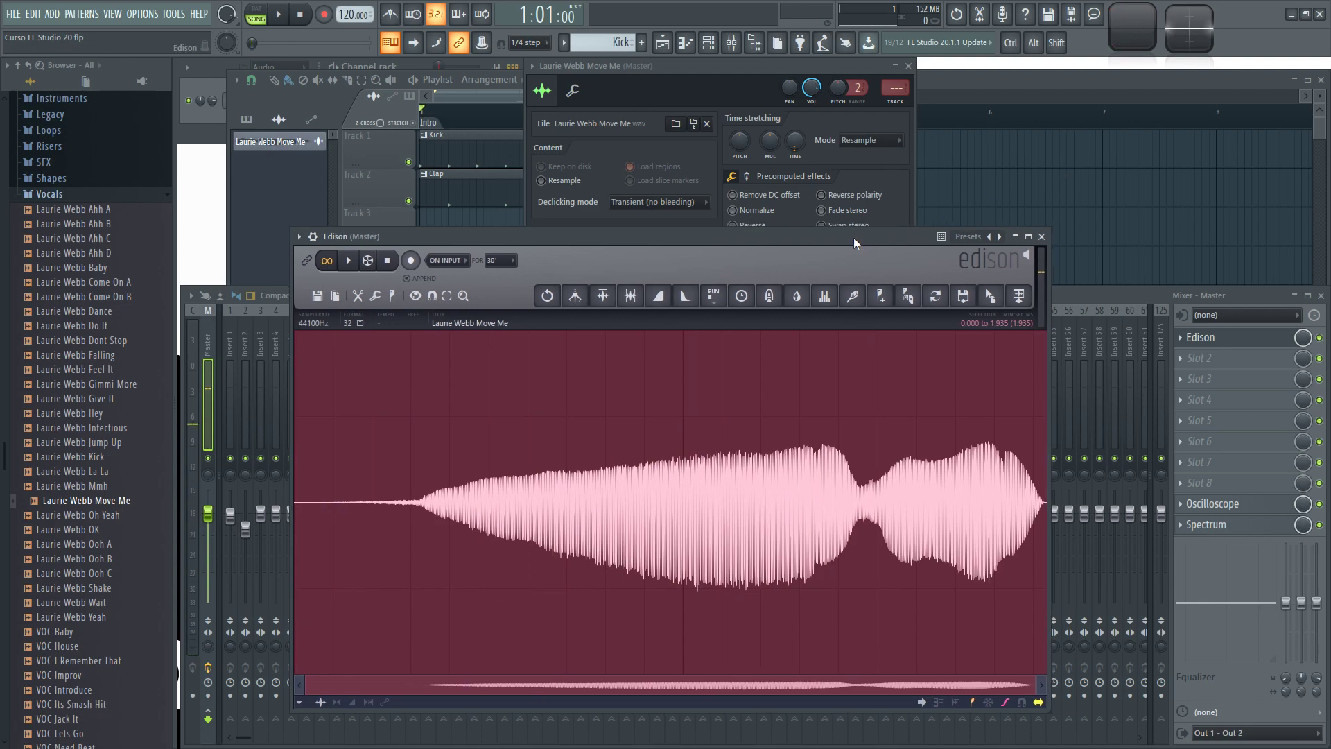
left_click(317, 296)
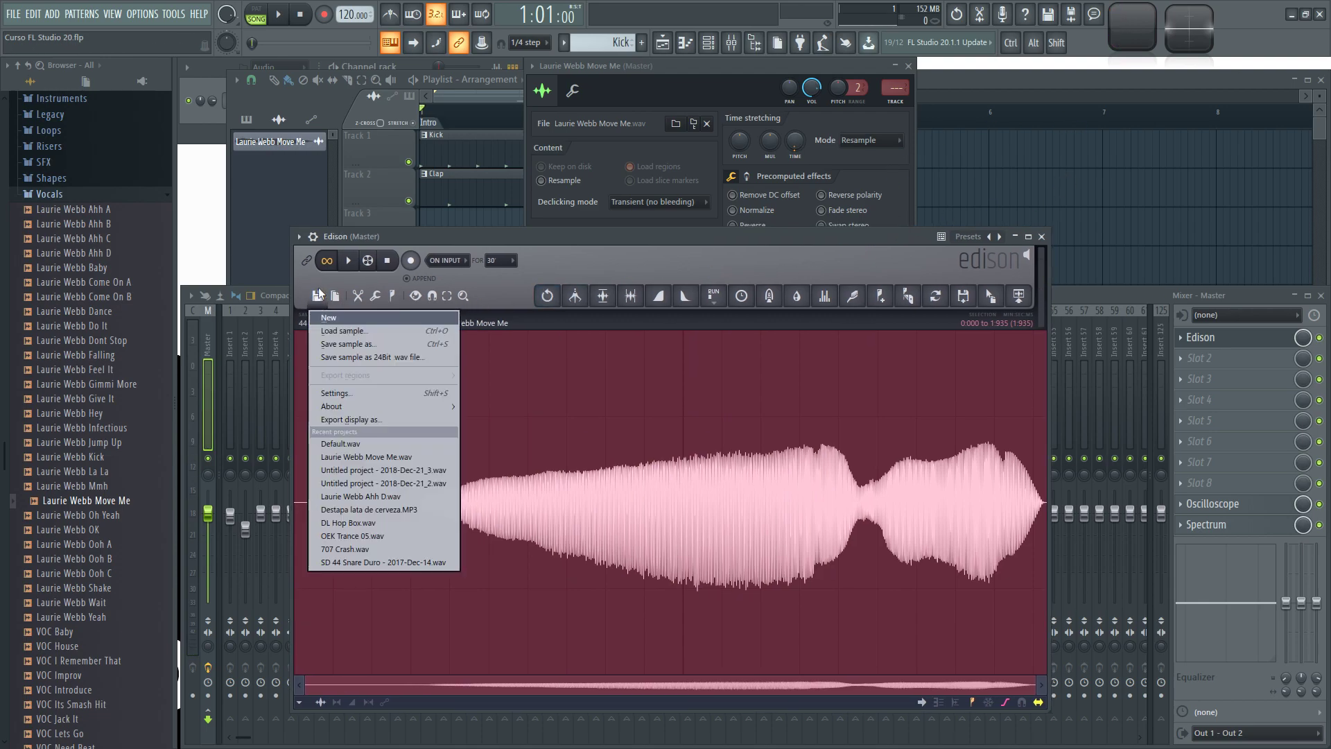
left_click(355, 344)
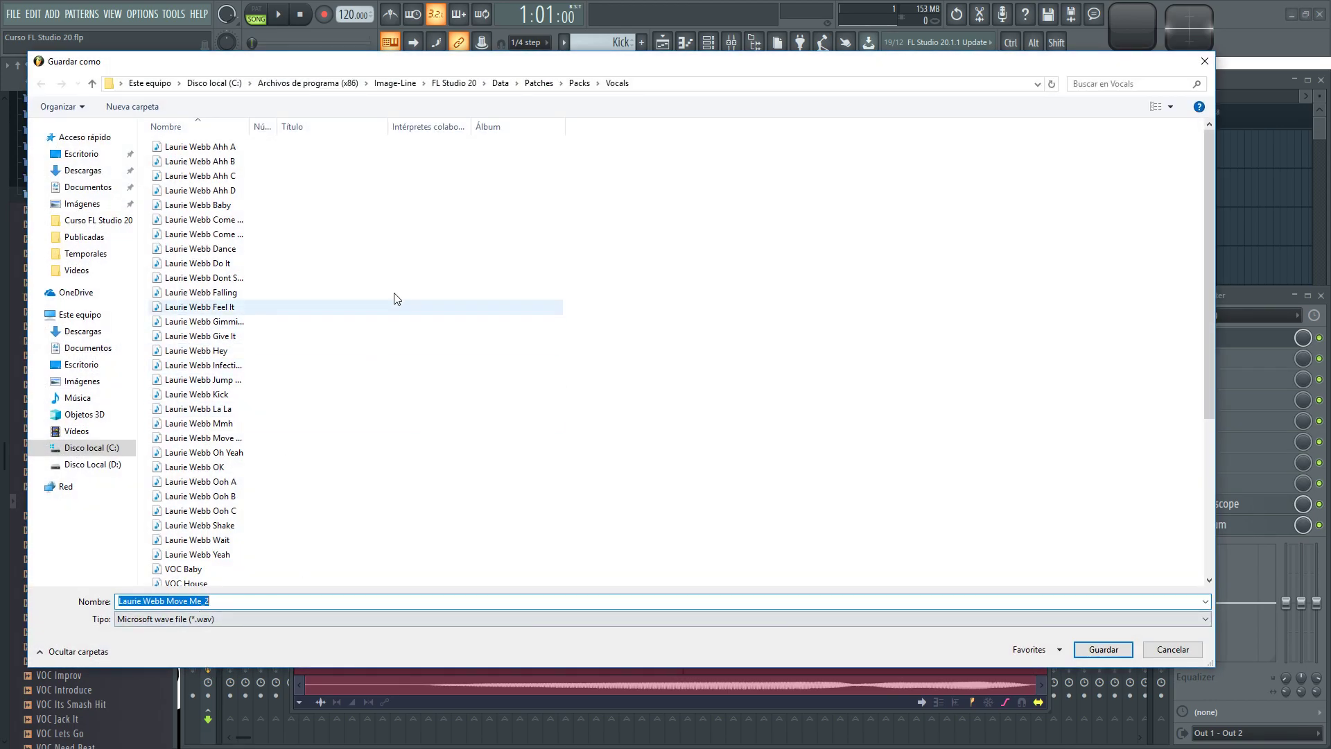
left_click(1173, 649)
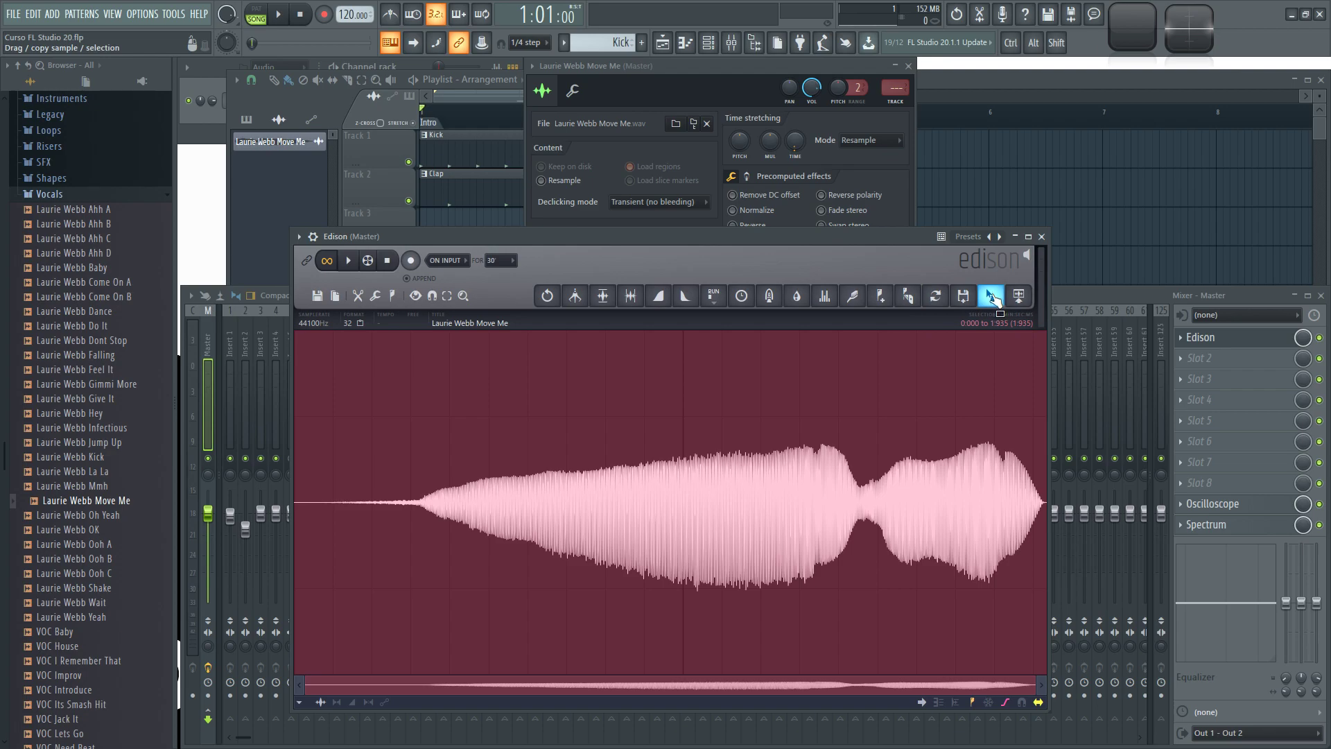
Place the reversed sample on playlist Track 8 just before bar 4 and play it from bar 4 with that track soloed
left_click_drag(991, 297, 813, 427)
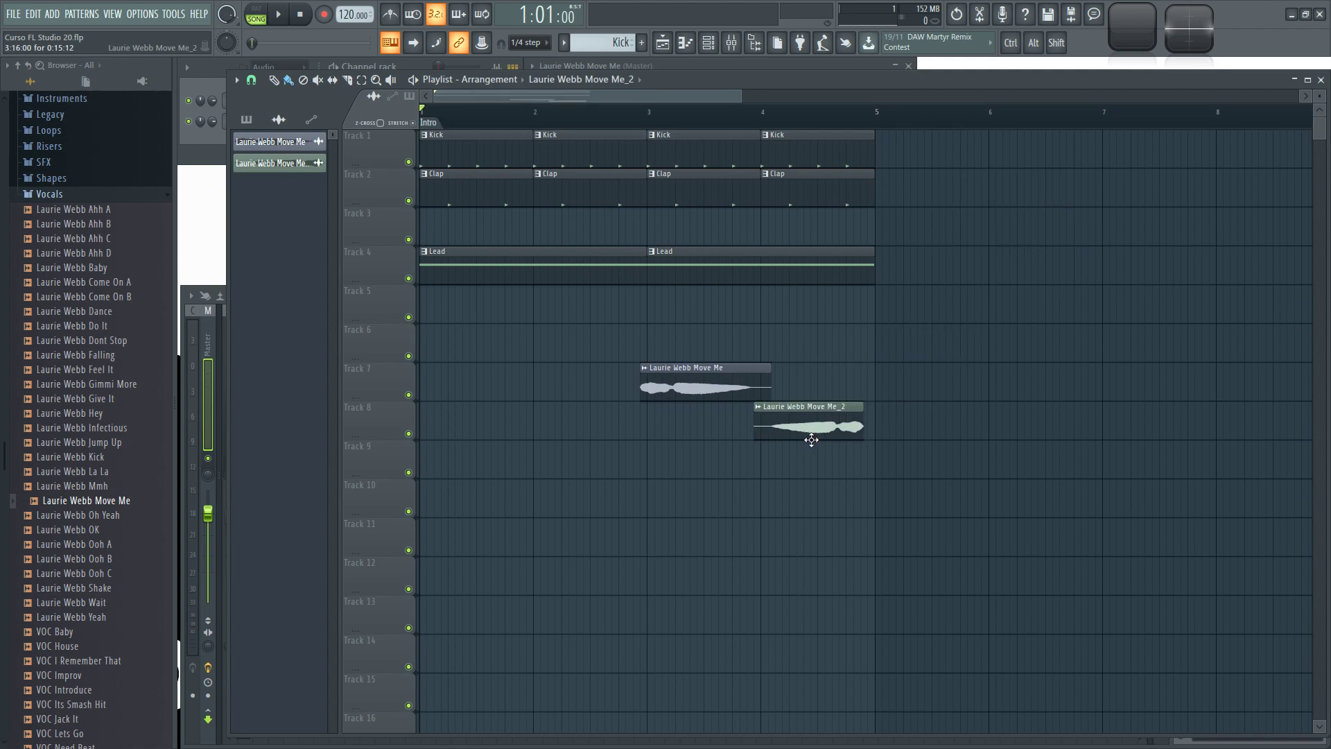
left_click(409, 435, "ctrl")
left_click(768, 123)
key("space")
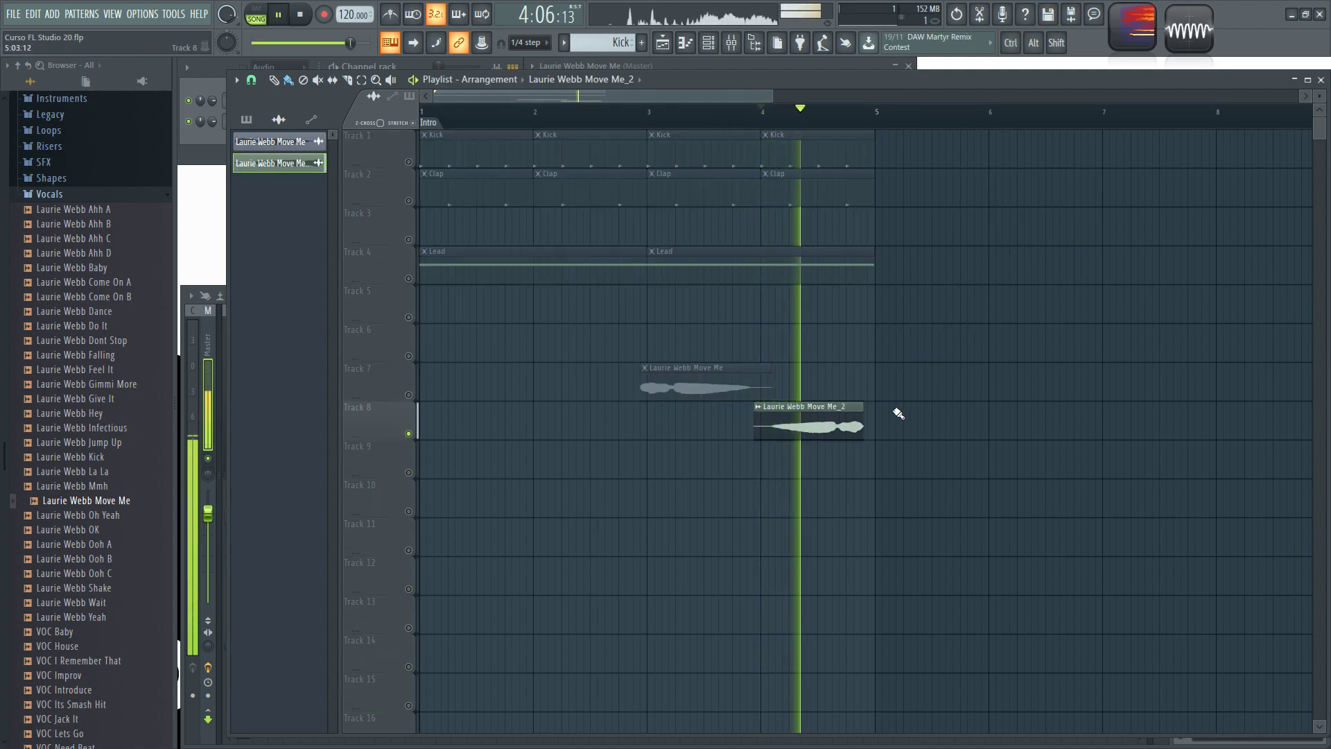
key("space")
Inspect the channel settings of the reversed clip, and close them and the playlist to return to Edison
double_click(830, 430)
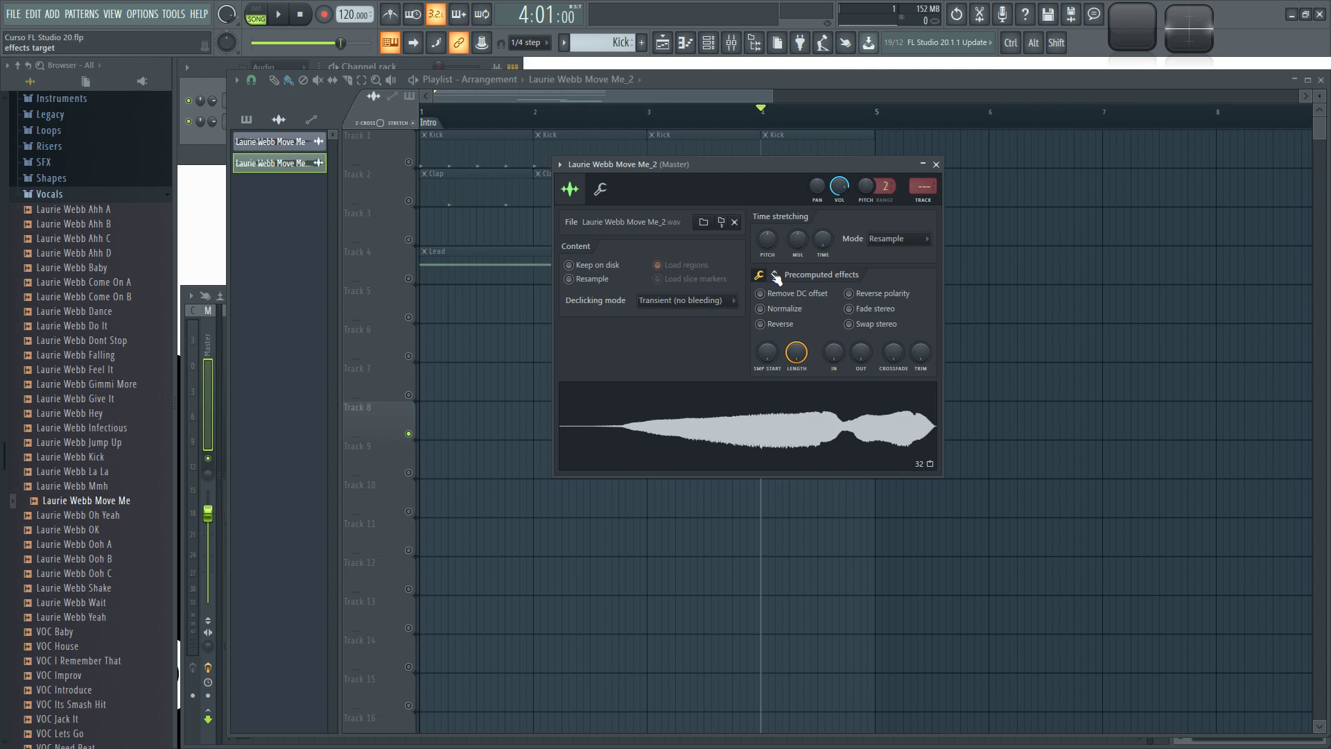
left_click(937, 165)
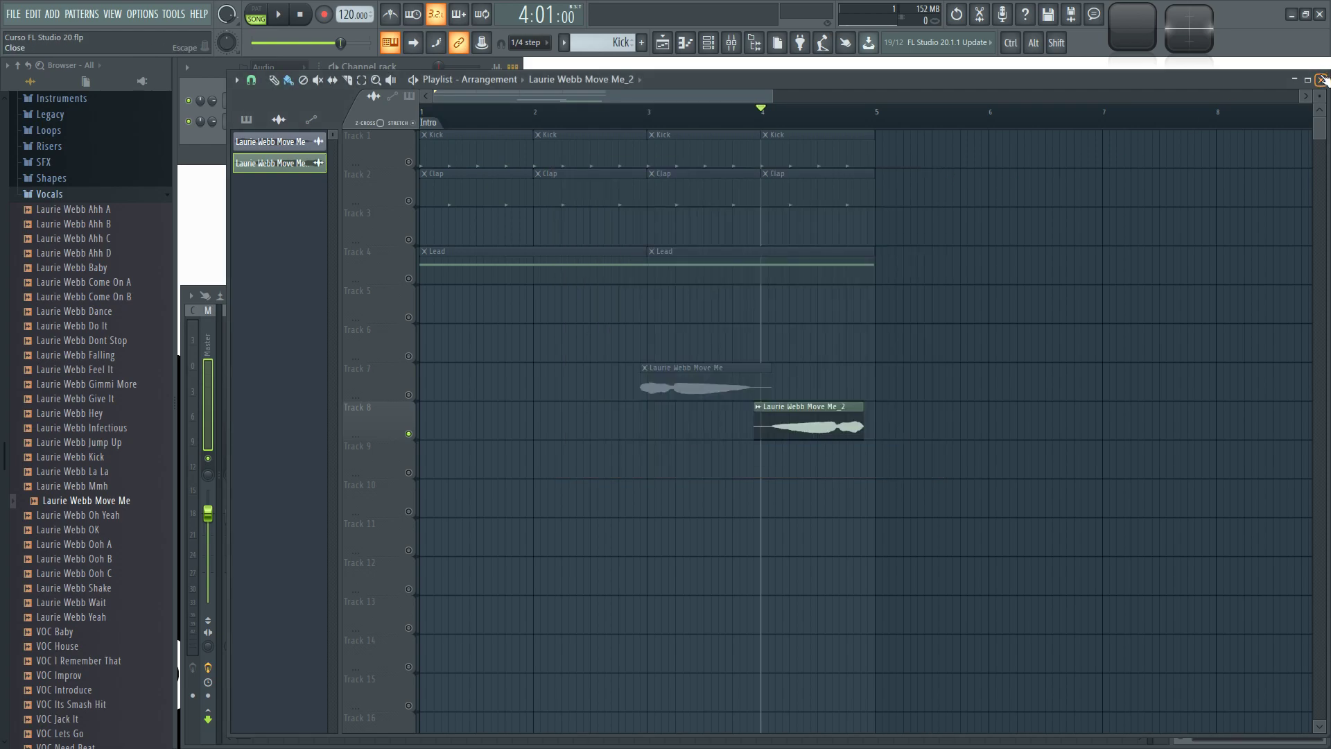
left_click(1321, 79)
left_click_drag(818, 160, 840, 151)
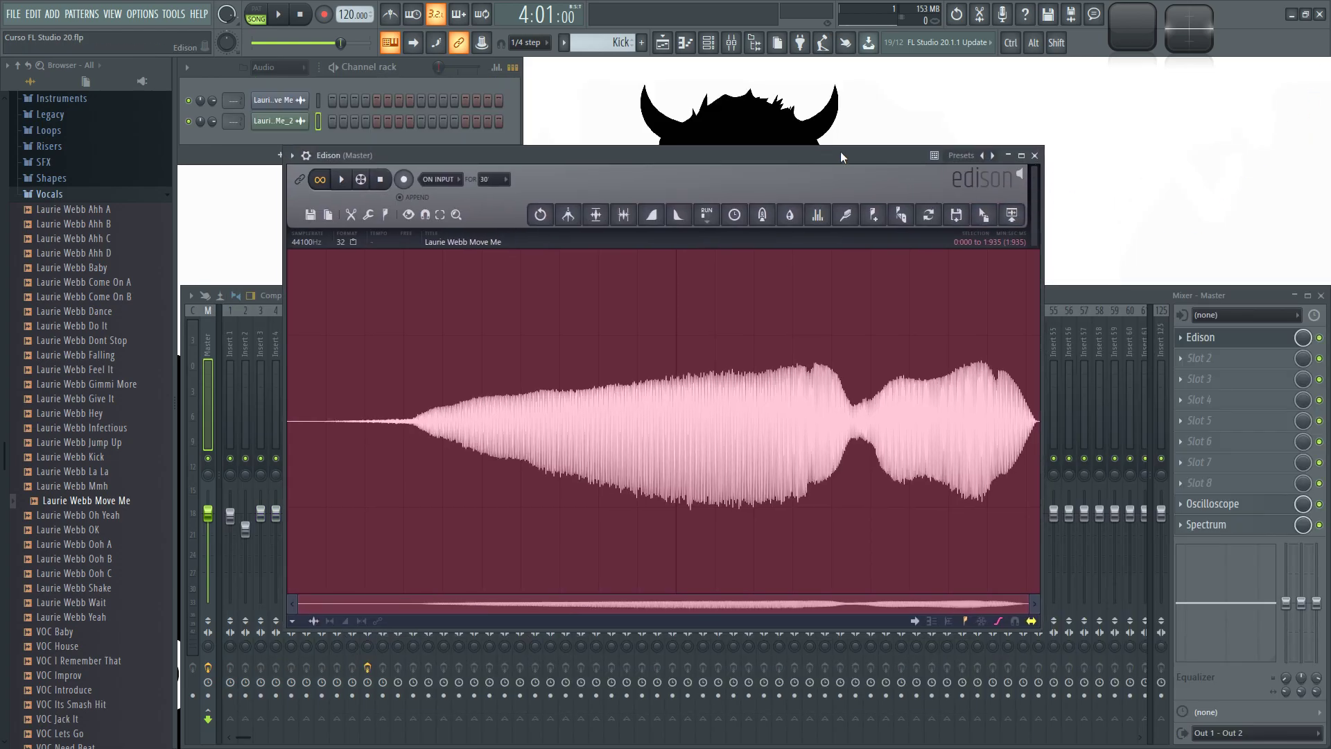